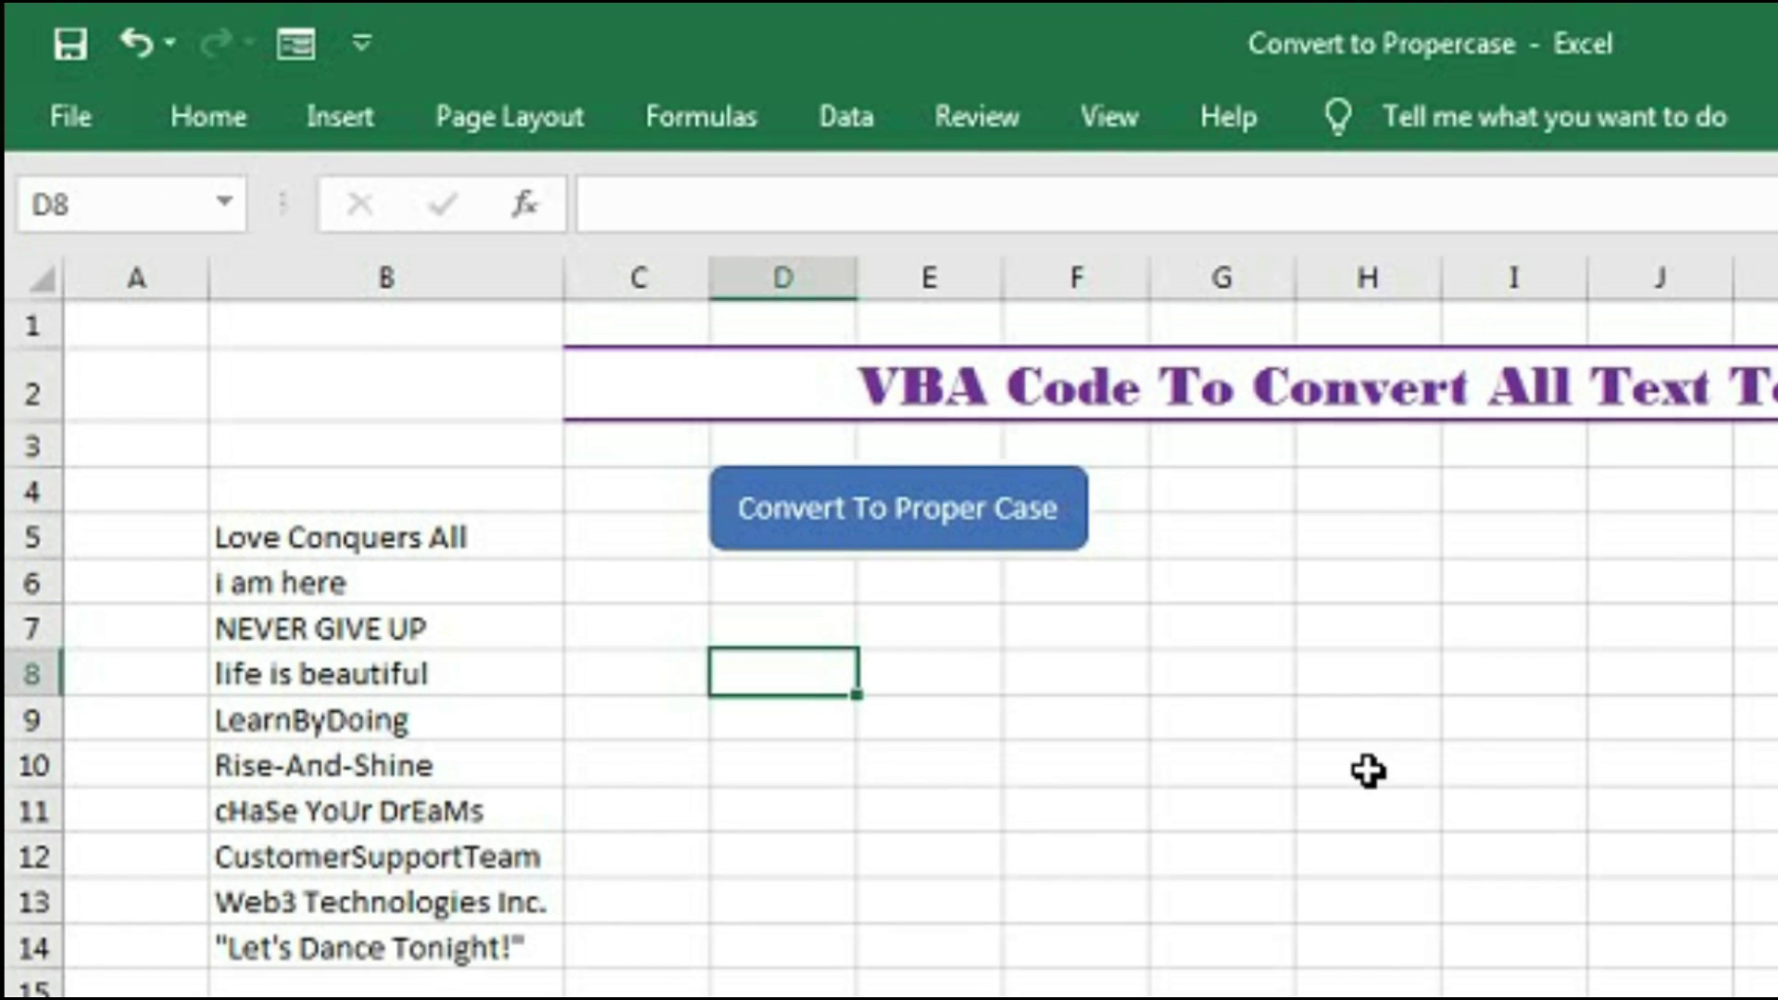
Step: Review the mixed-case phrases in B5 through B8 one cell at a time, leaving them unconverted
click(206, 336)
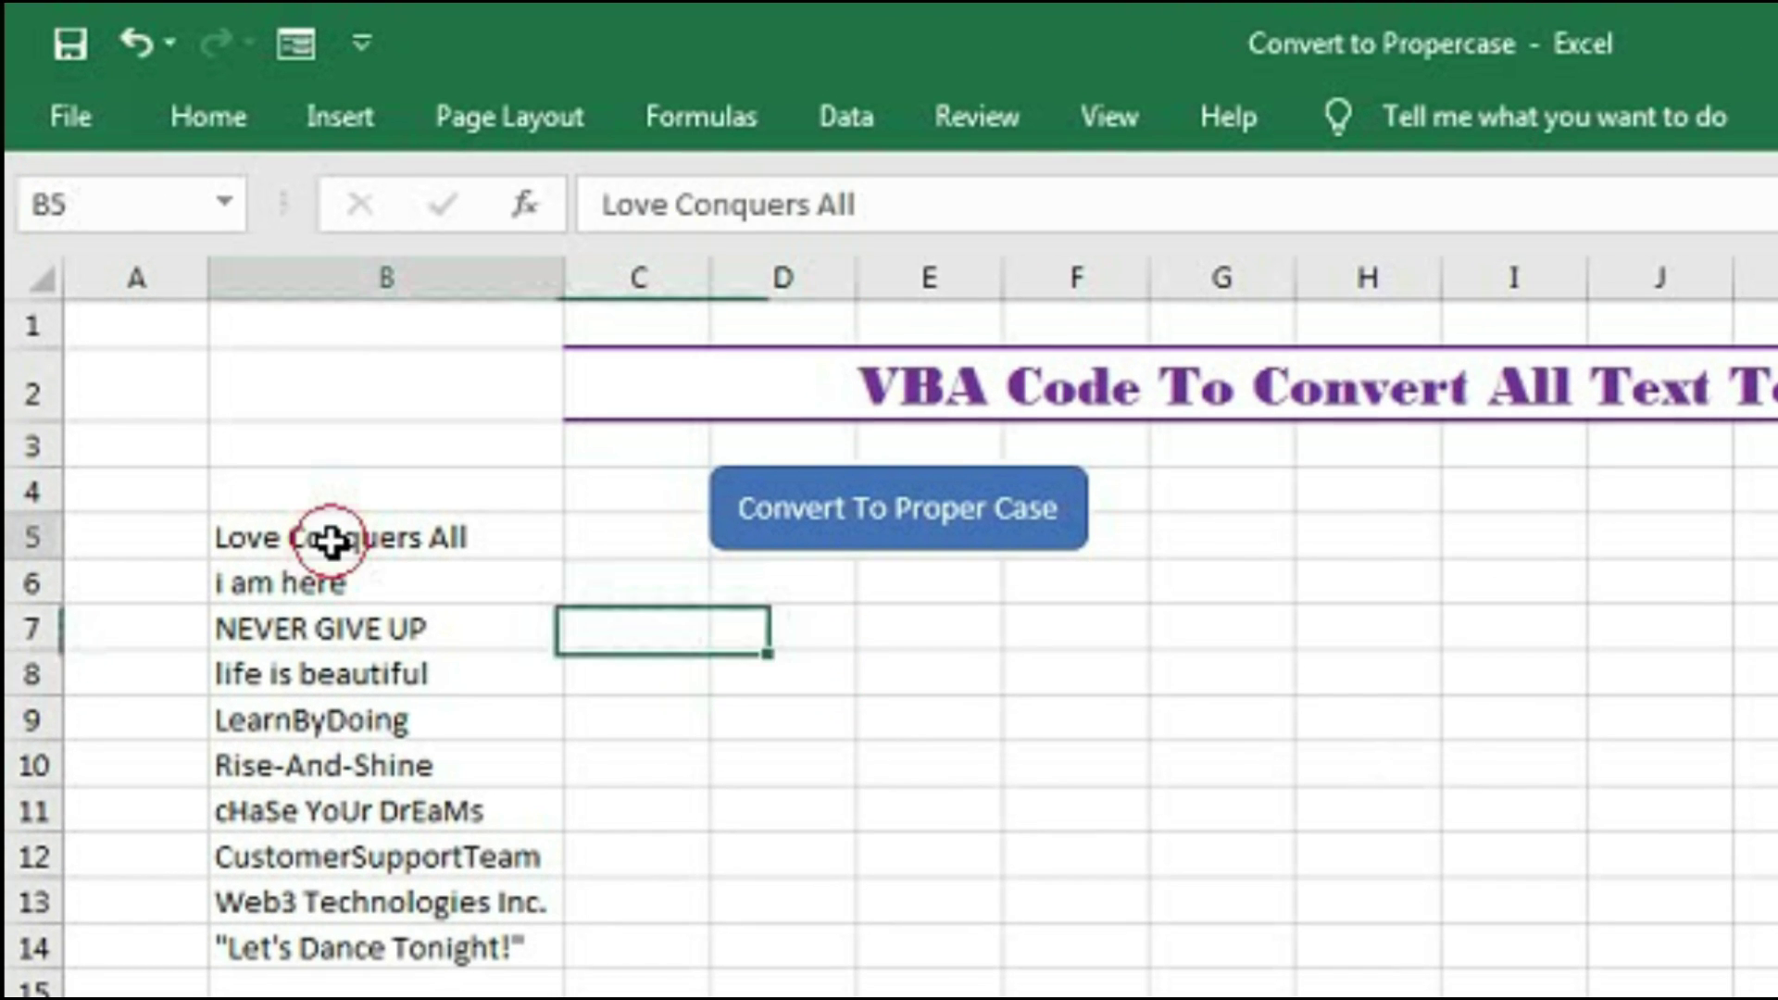
drag(331, 540, 244, 945)
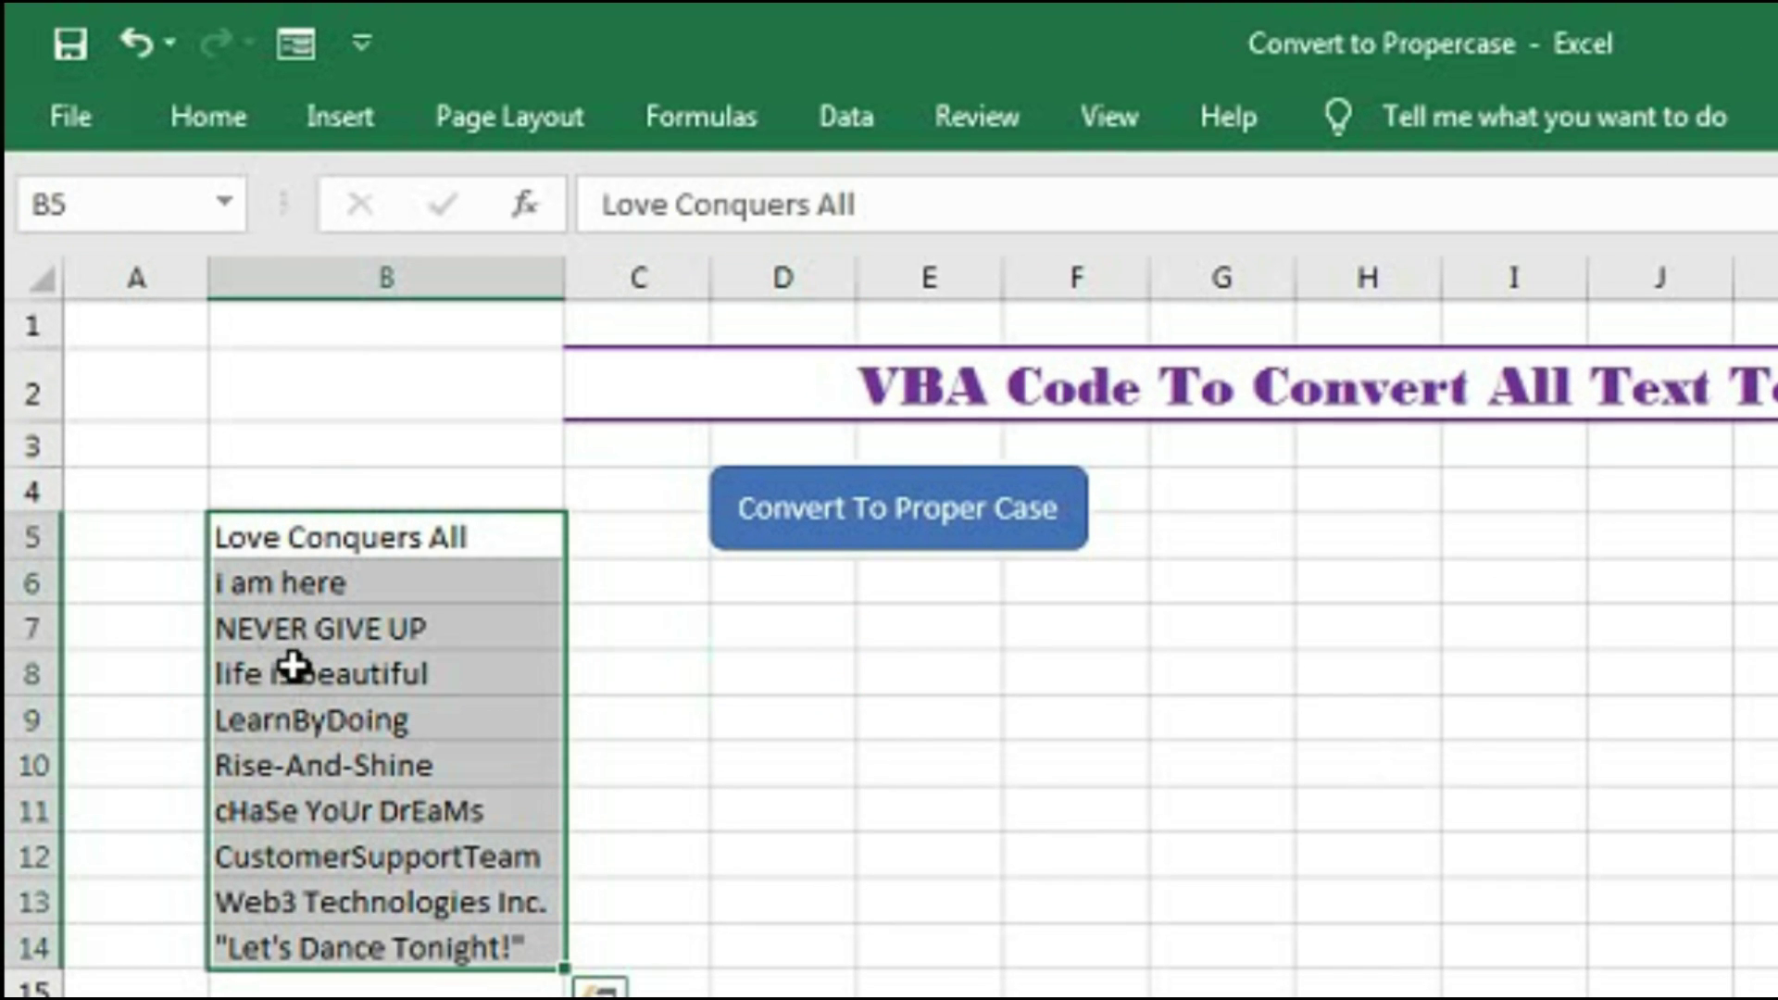
click(239, 539)
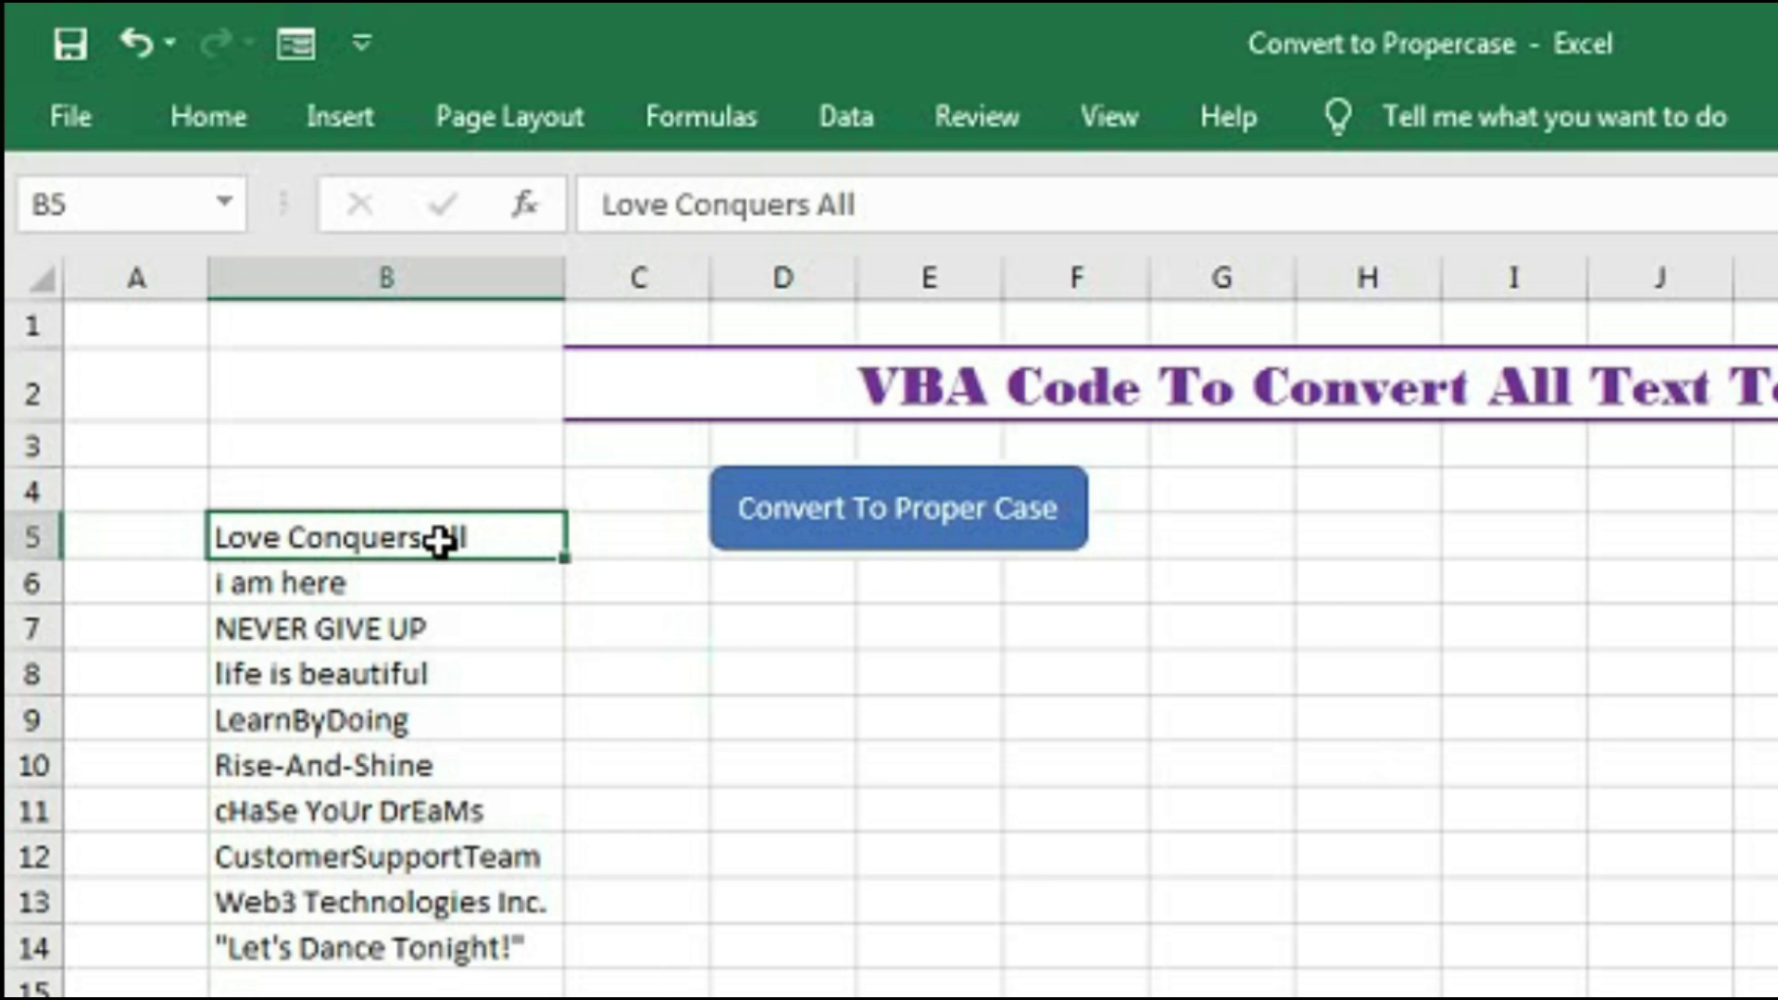
click(298, 584)
click(314, 628)
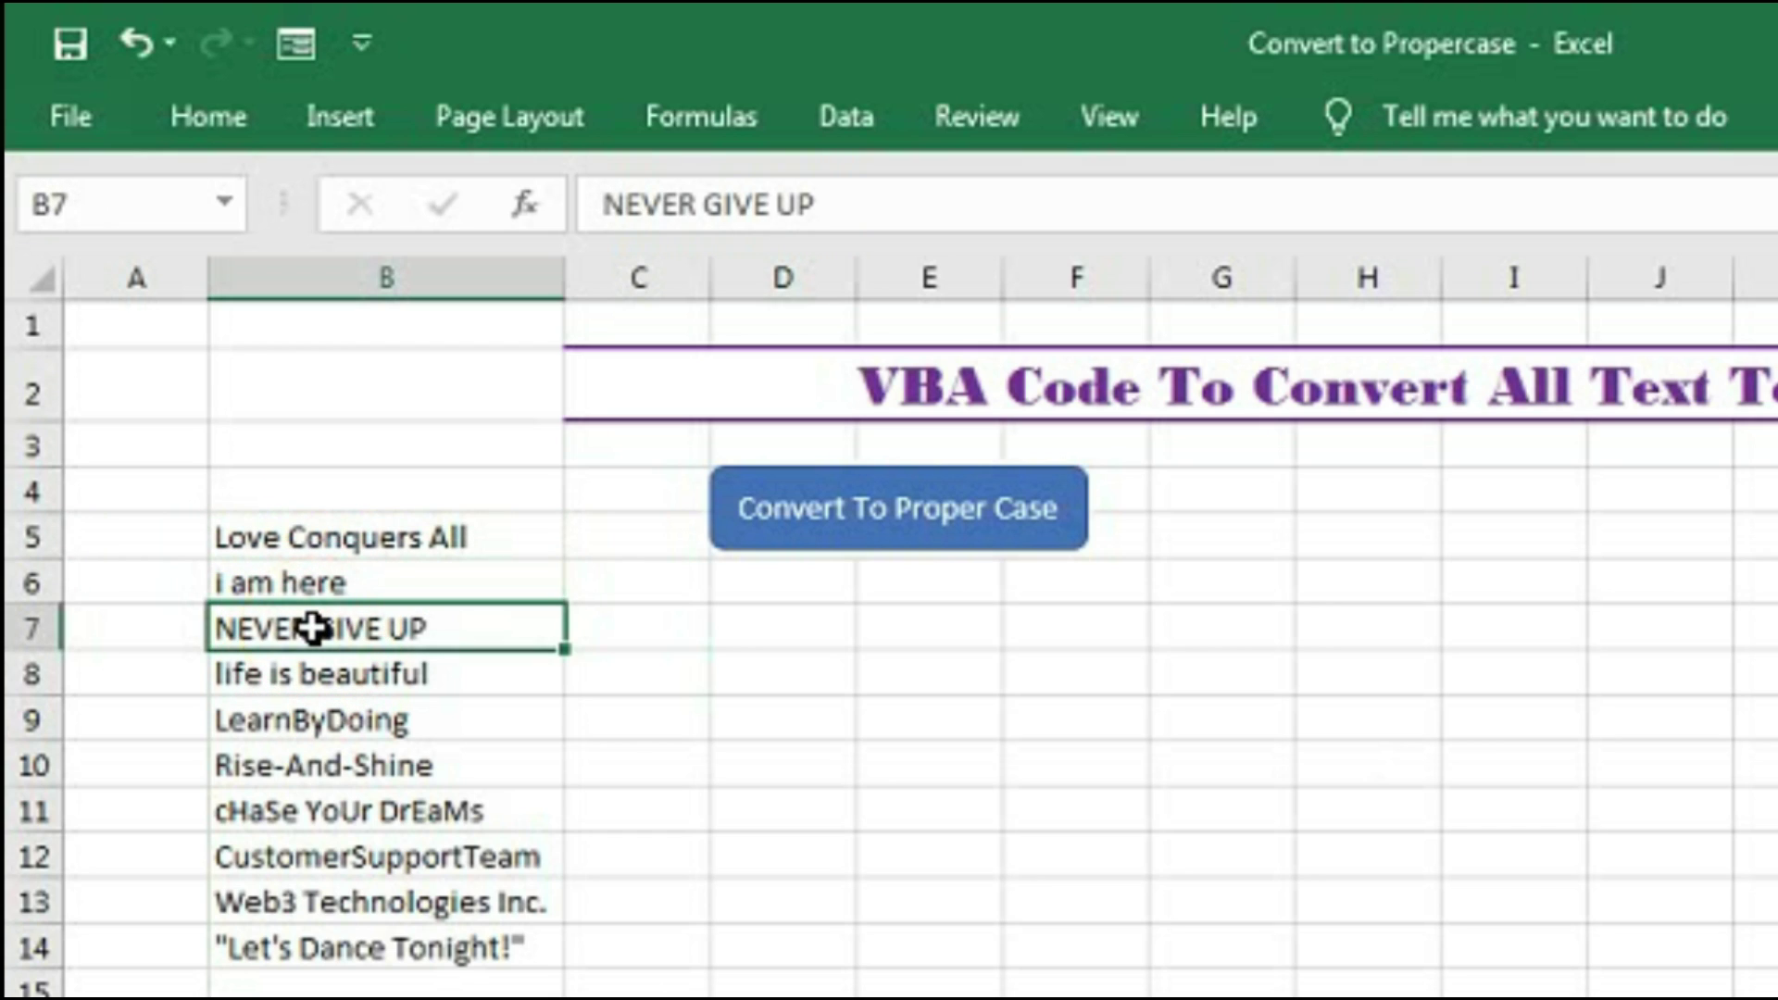
click(306, 674)
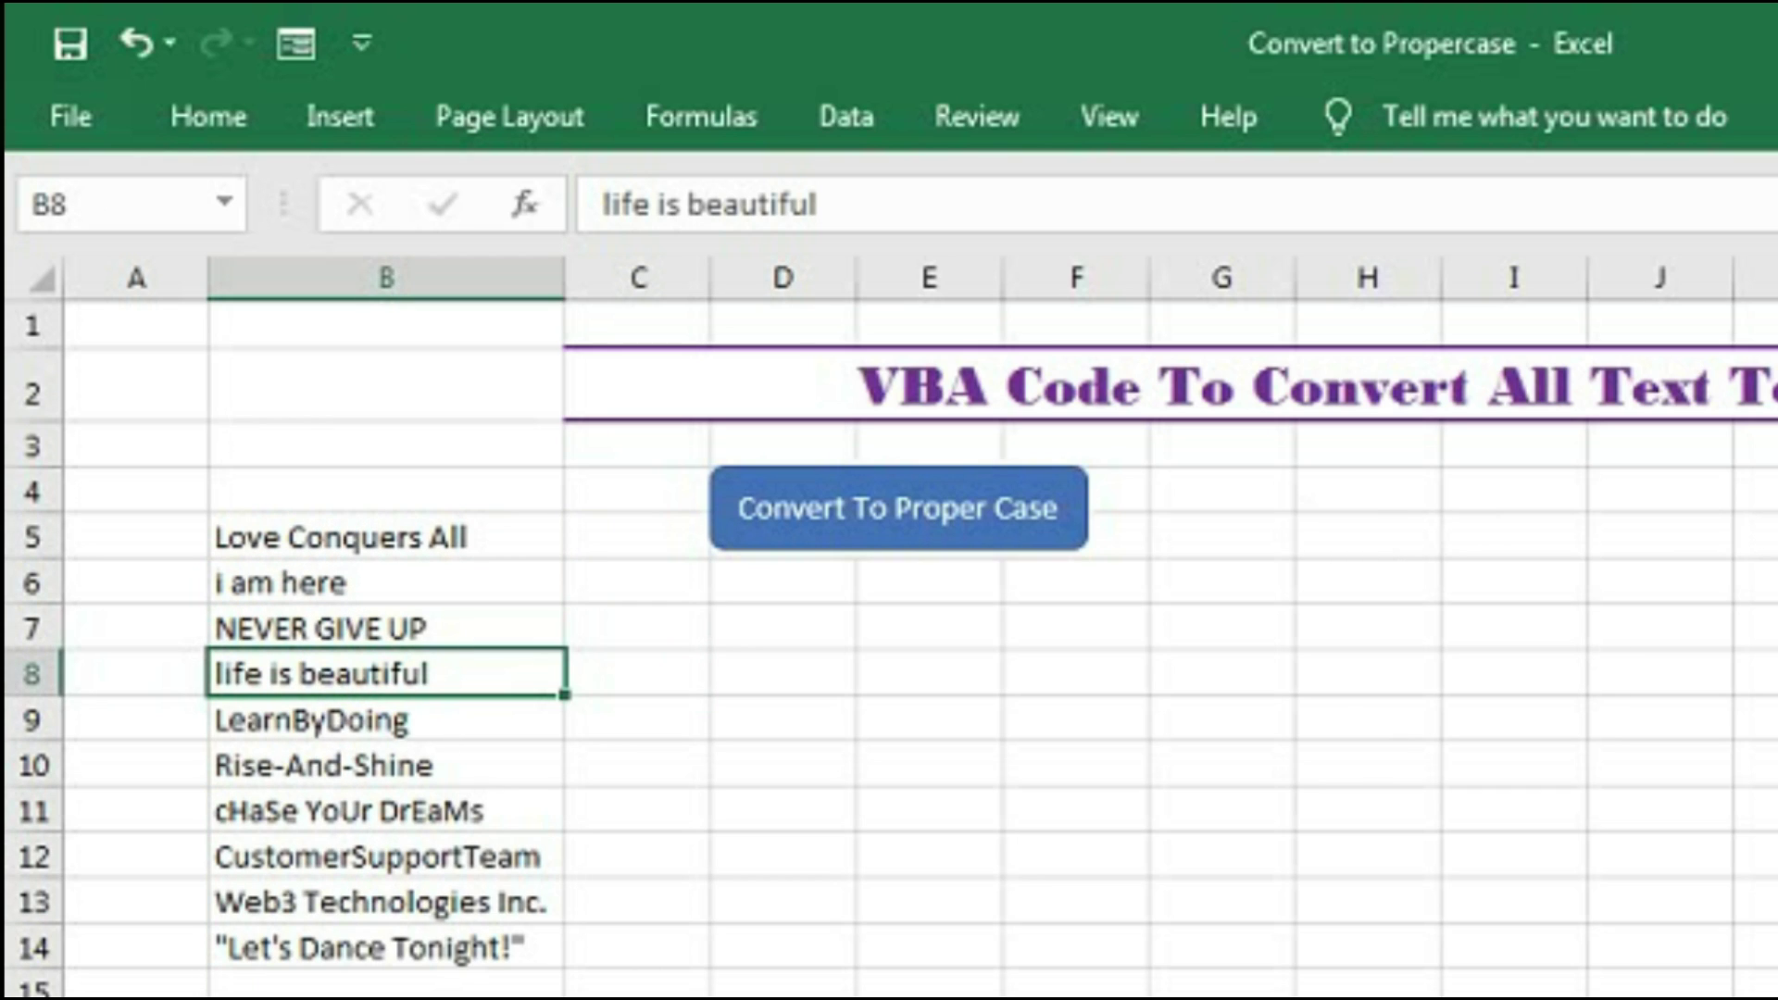
Step: Select B5:B8 and run the Convert To Proper Case button on them
drag(409, 544, 477, 676)
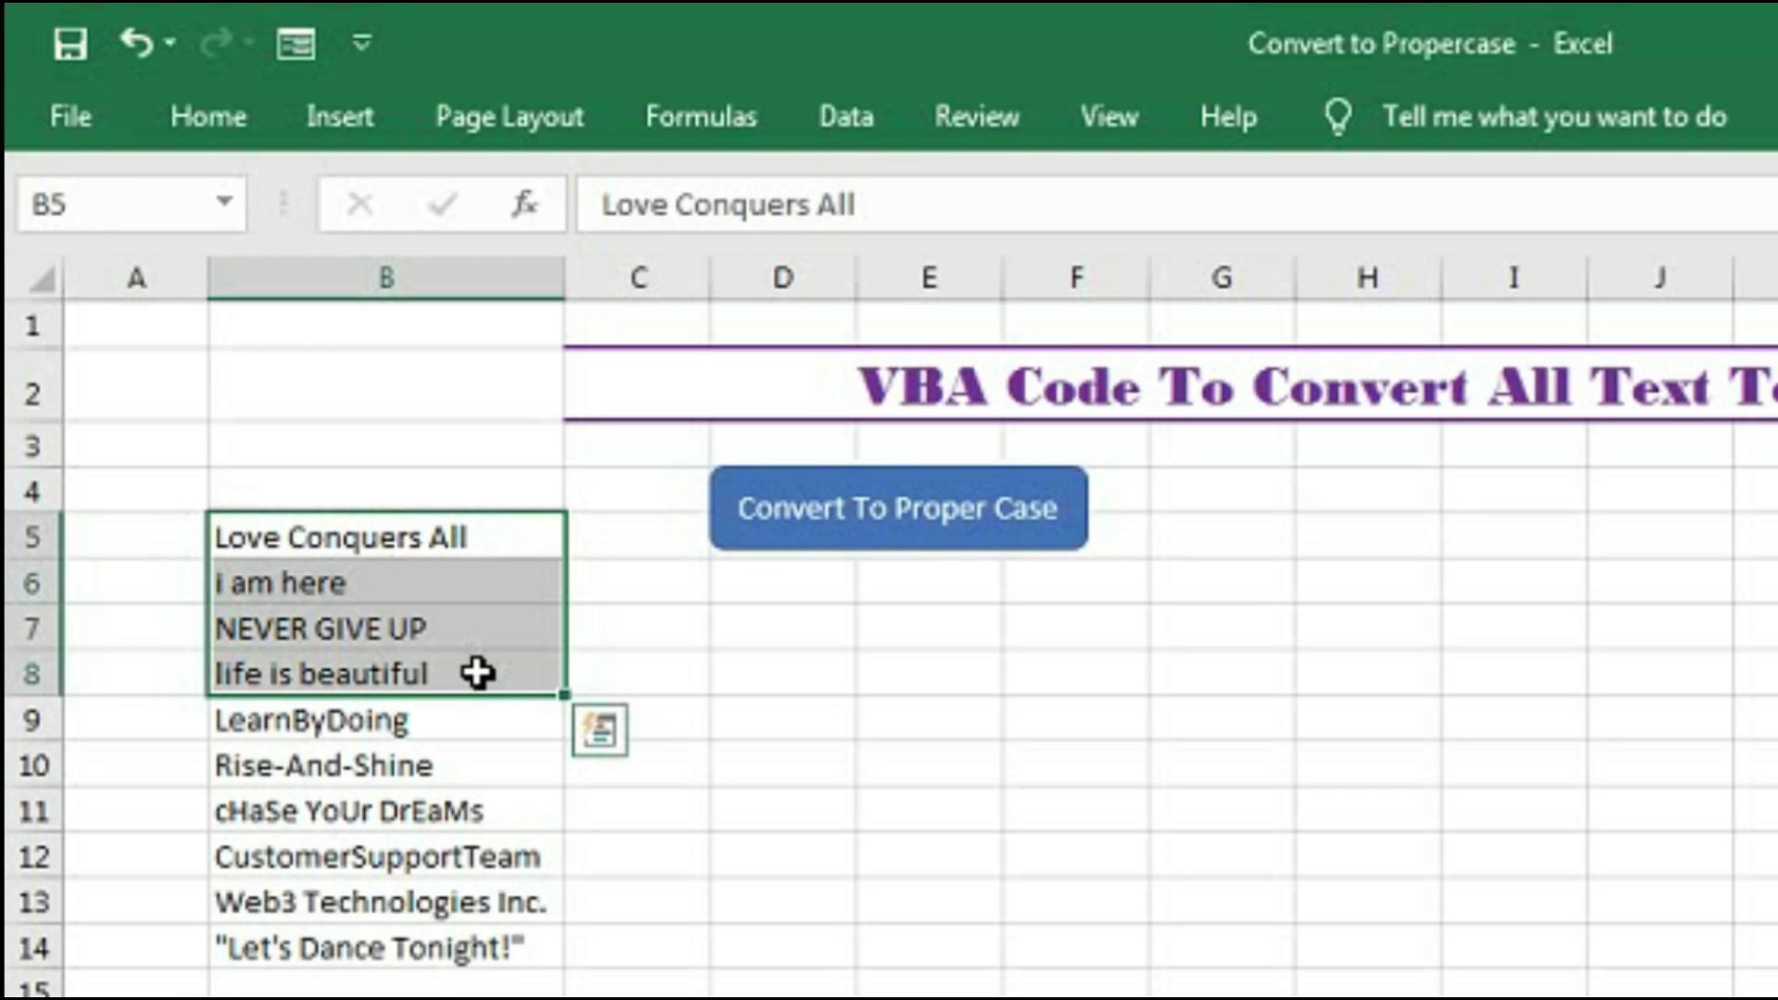
click(875, 549)
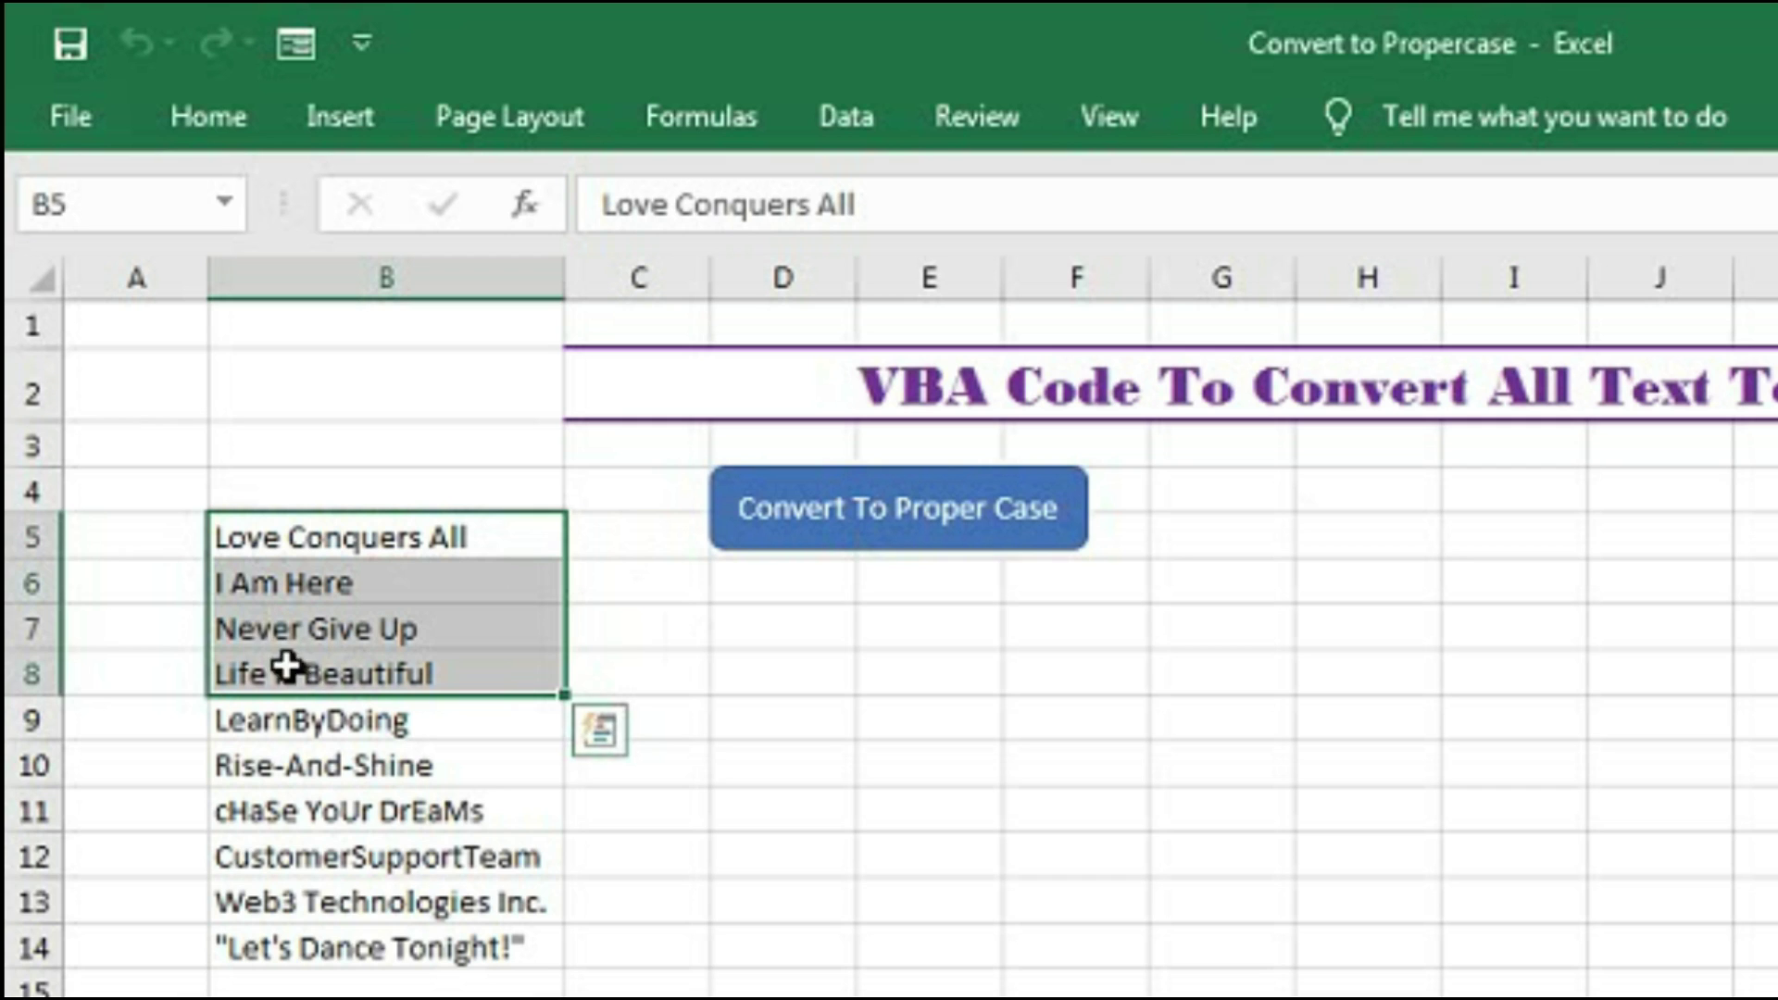
click(417, 674)
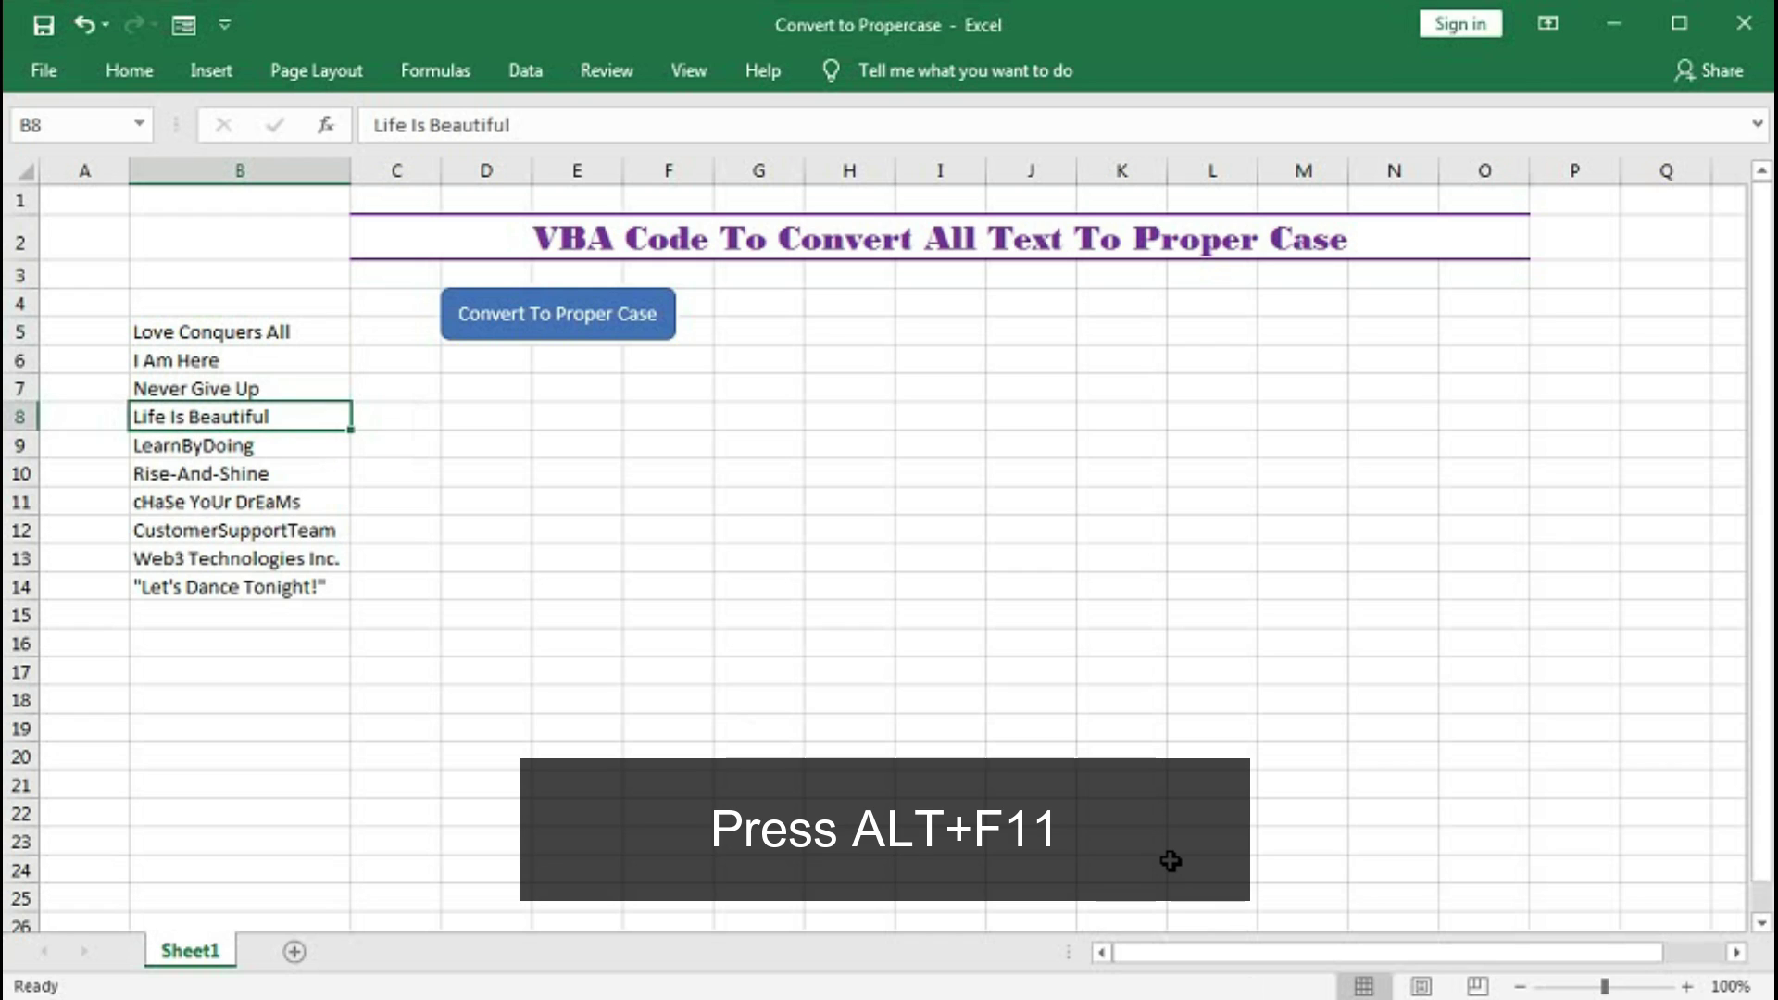
Step: Open the VBA editor with Alt+F11 and insert a new standard module, Module1
key(alt+F11)
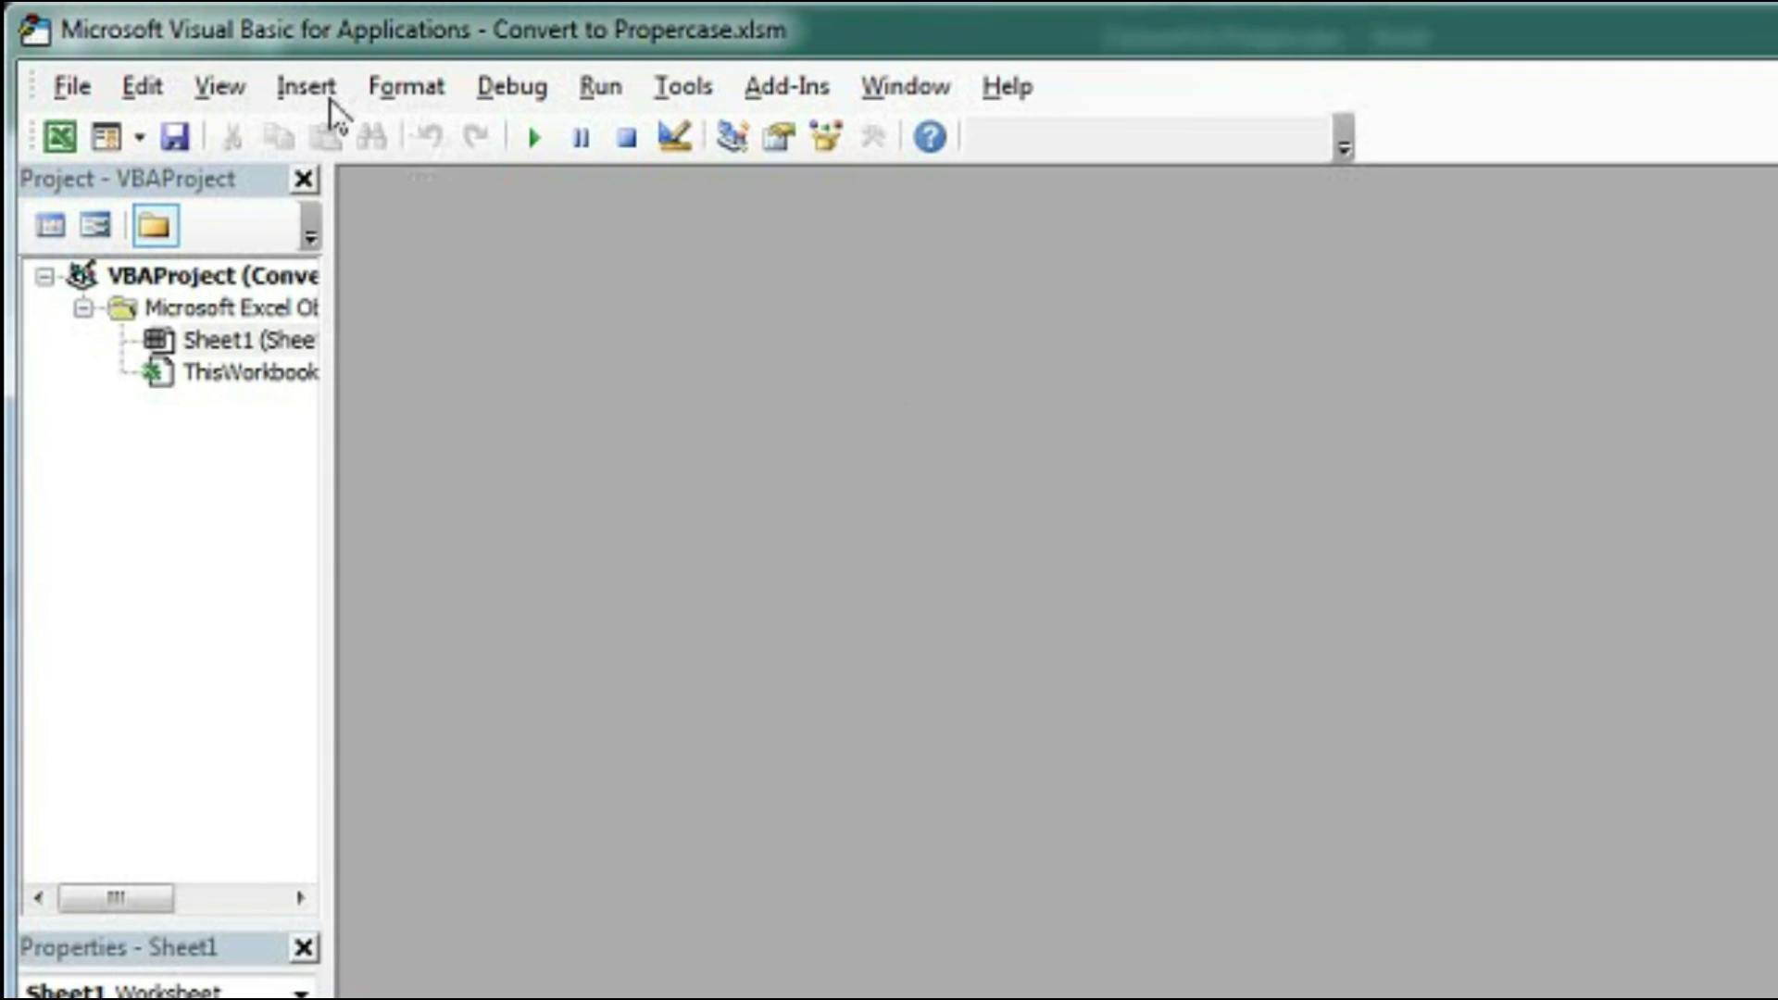
click(215, 59)
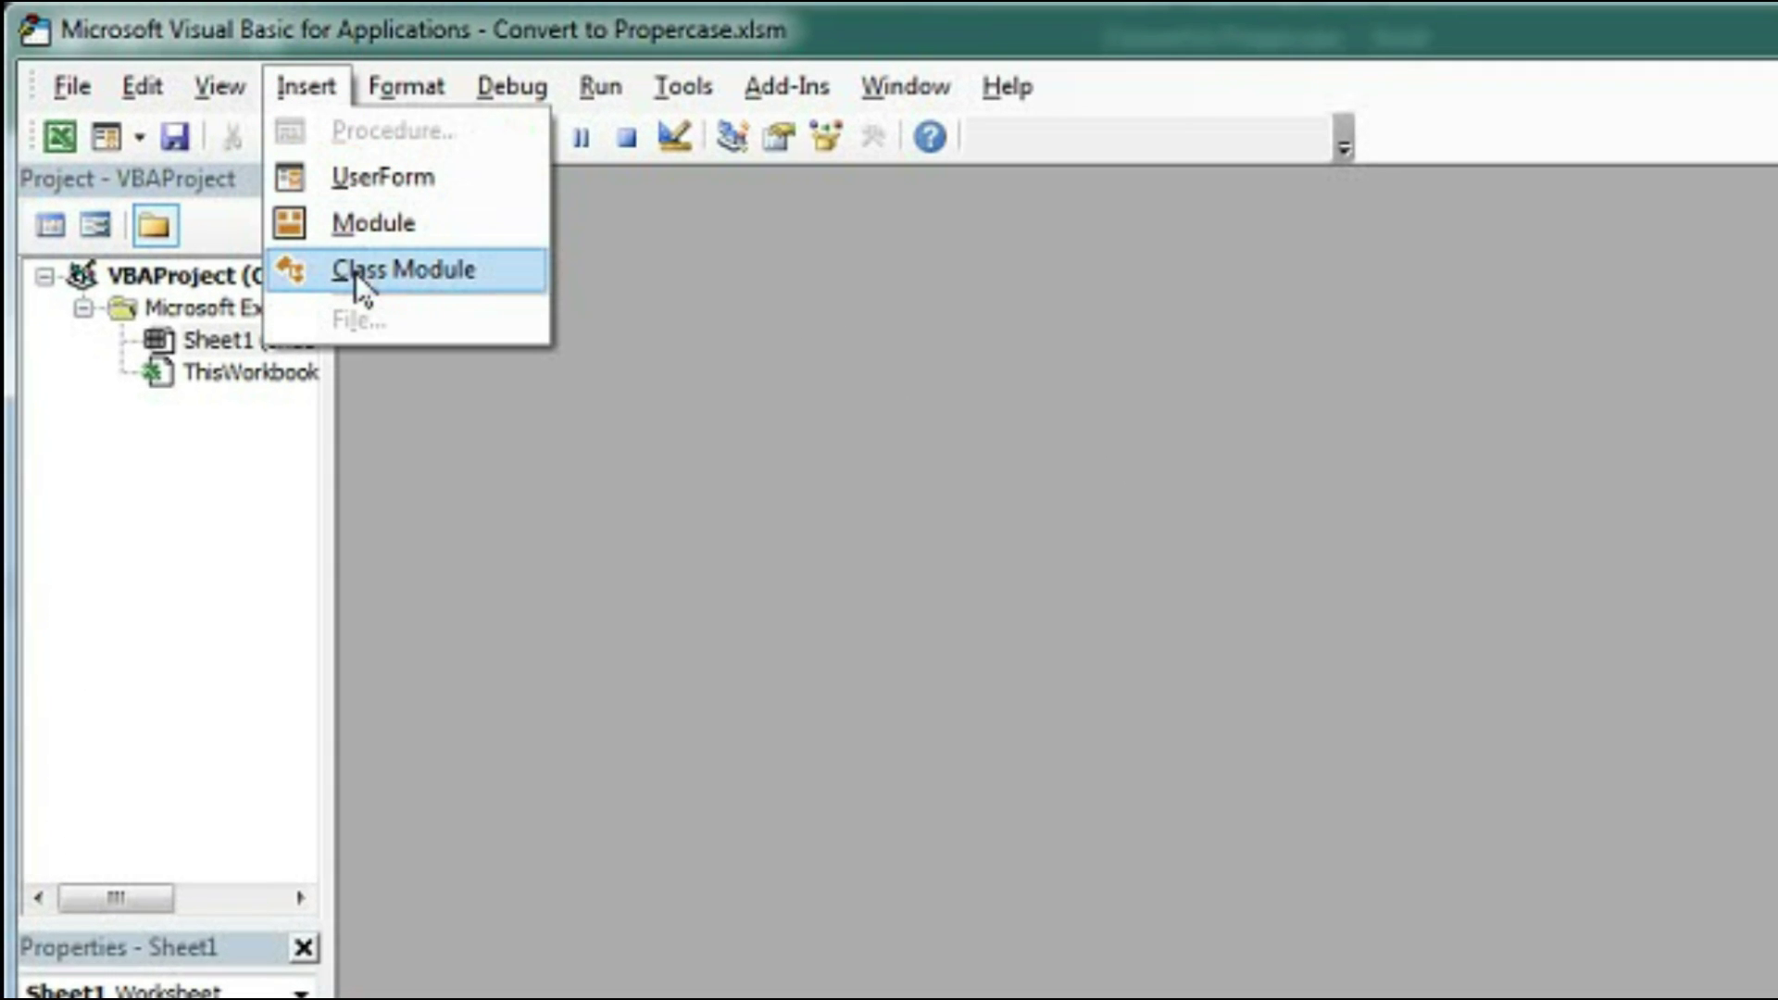
click(374, 225)
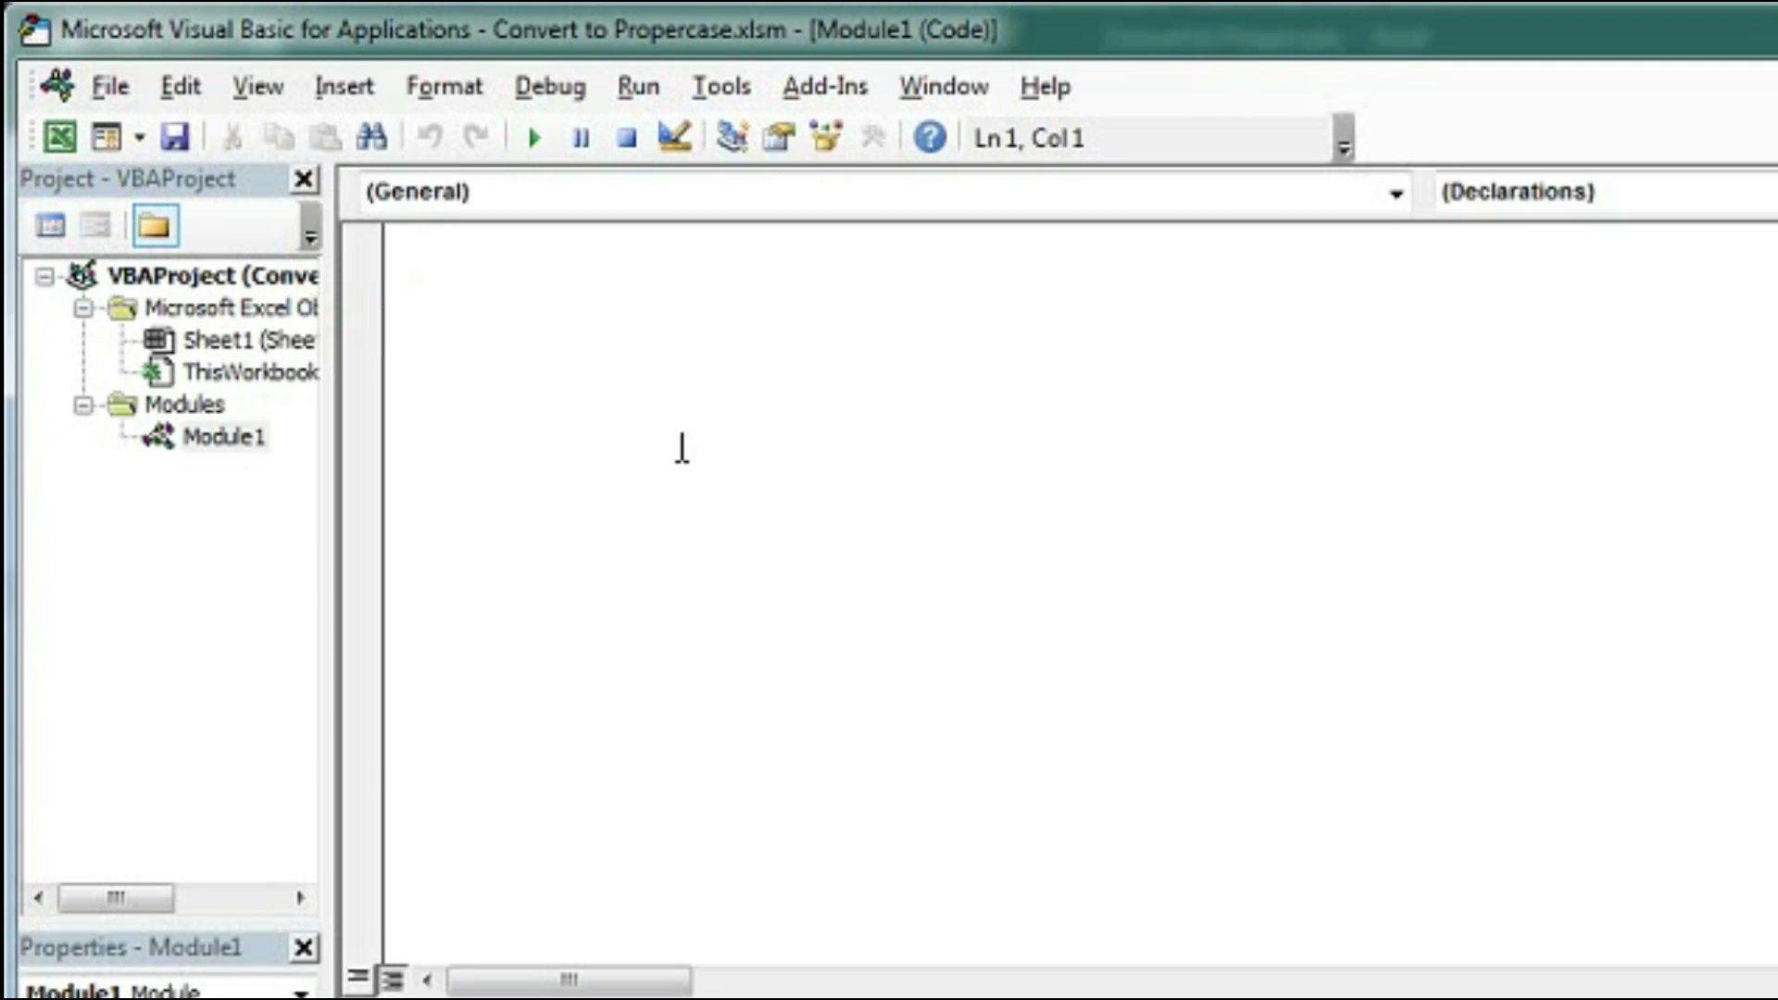
text(sub )
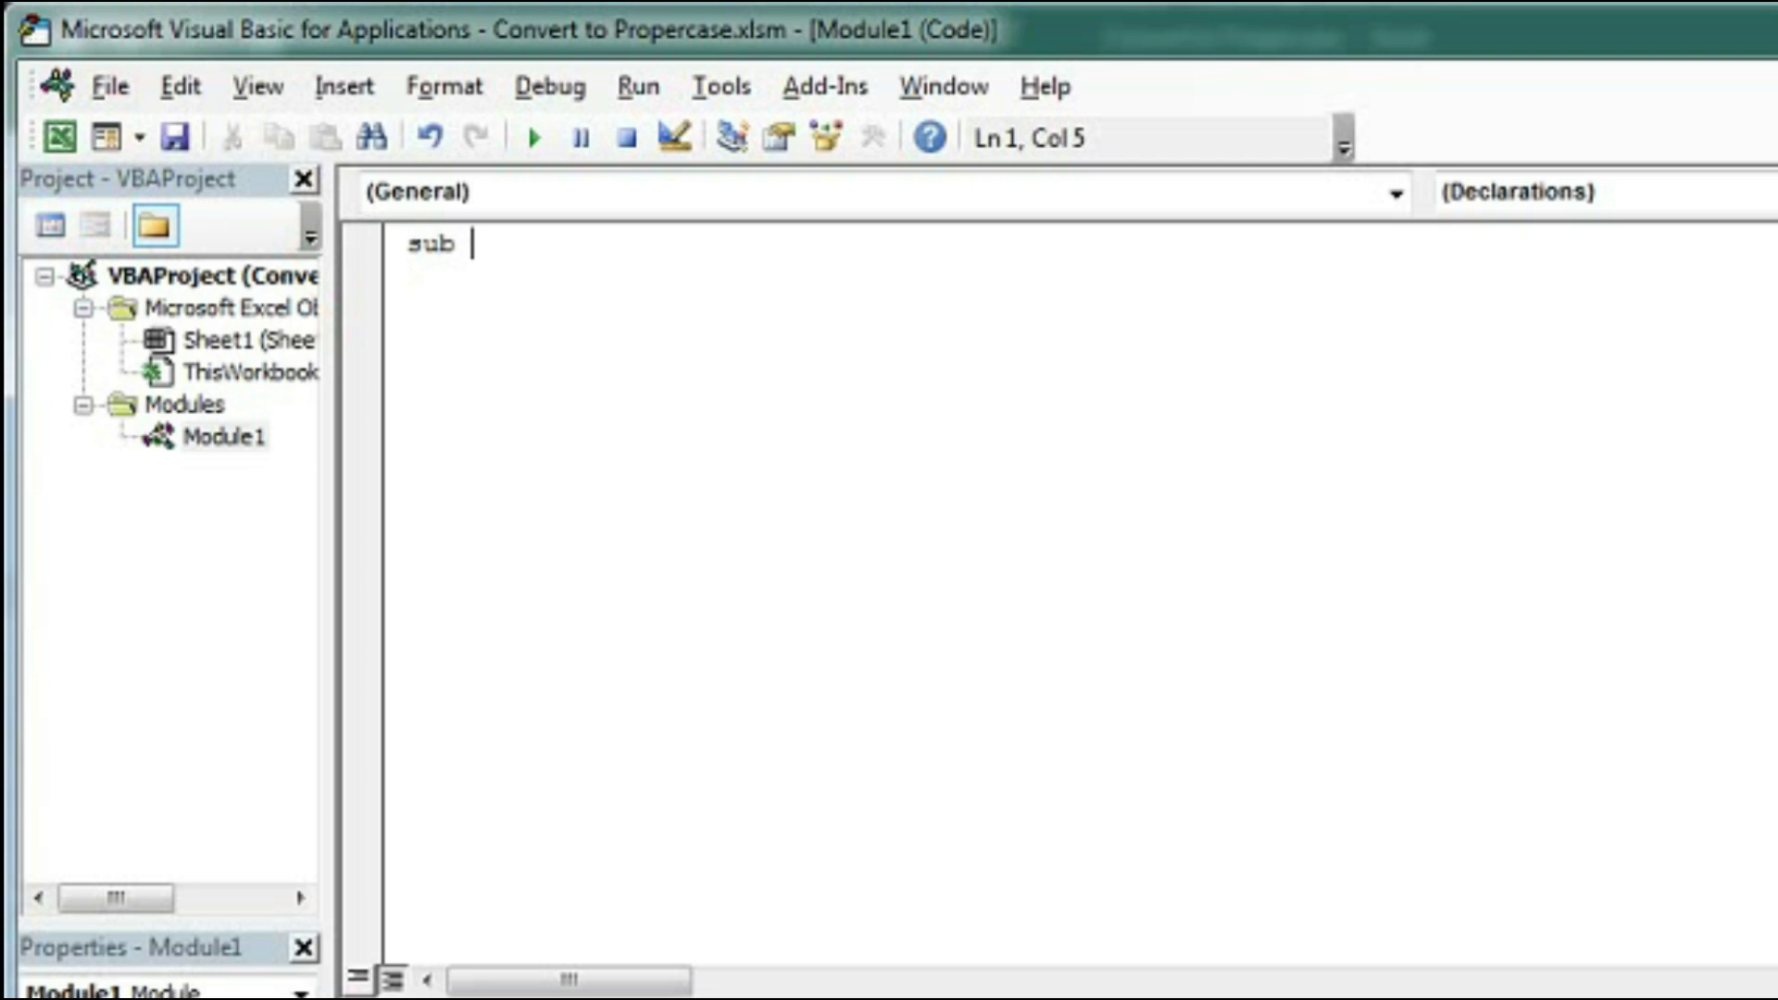
text(Convert)
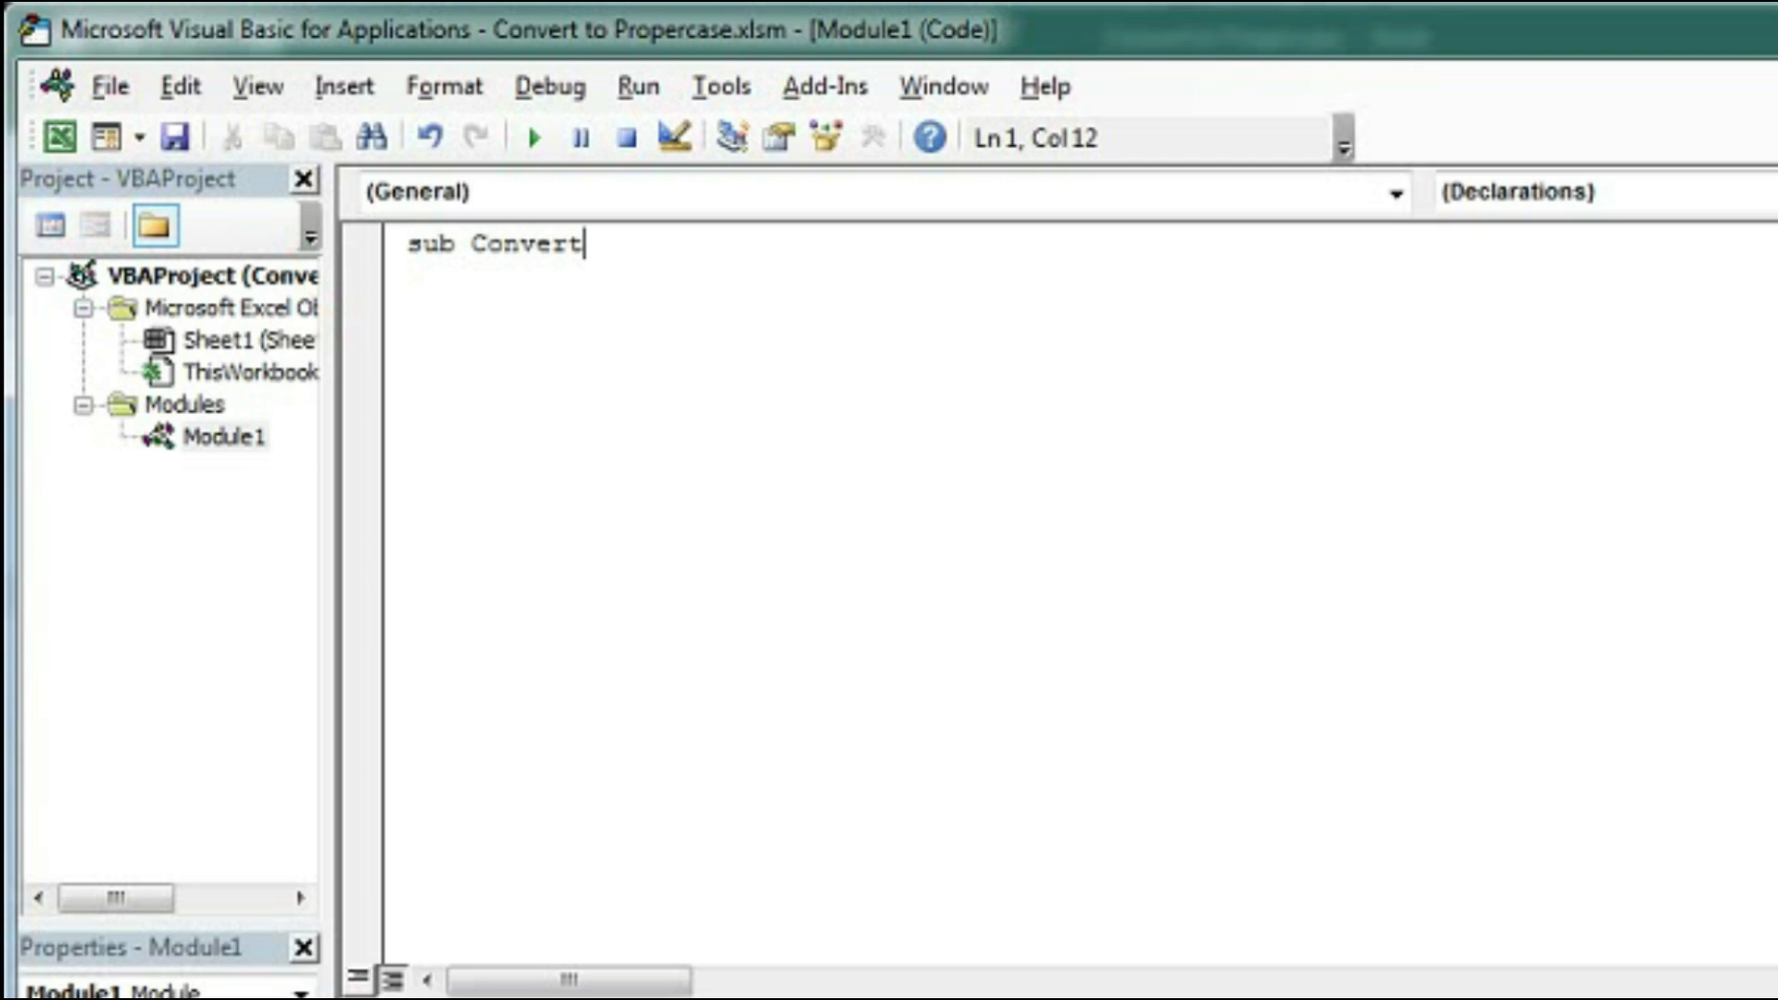
text(ToP)
text(roper)
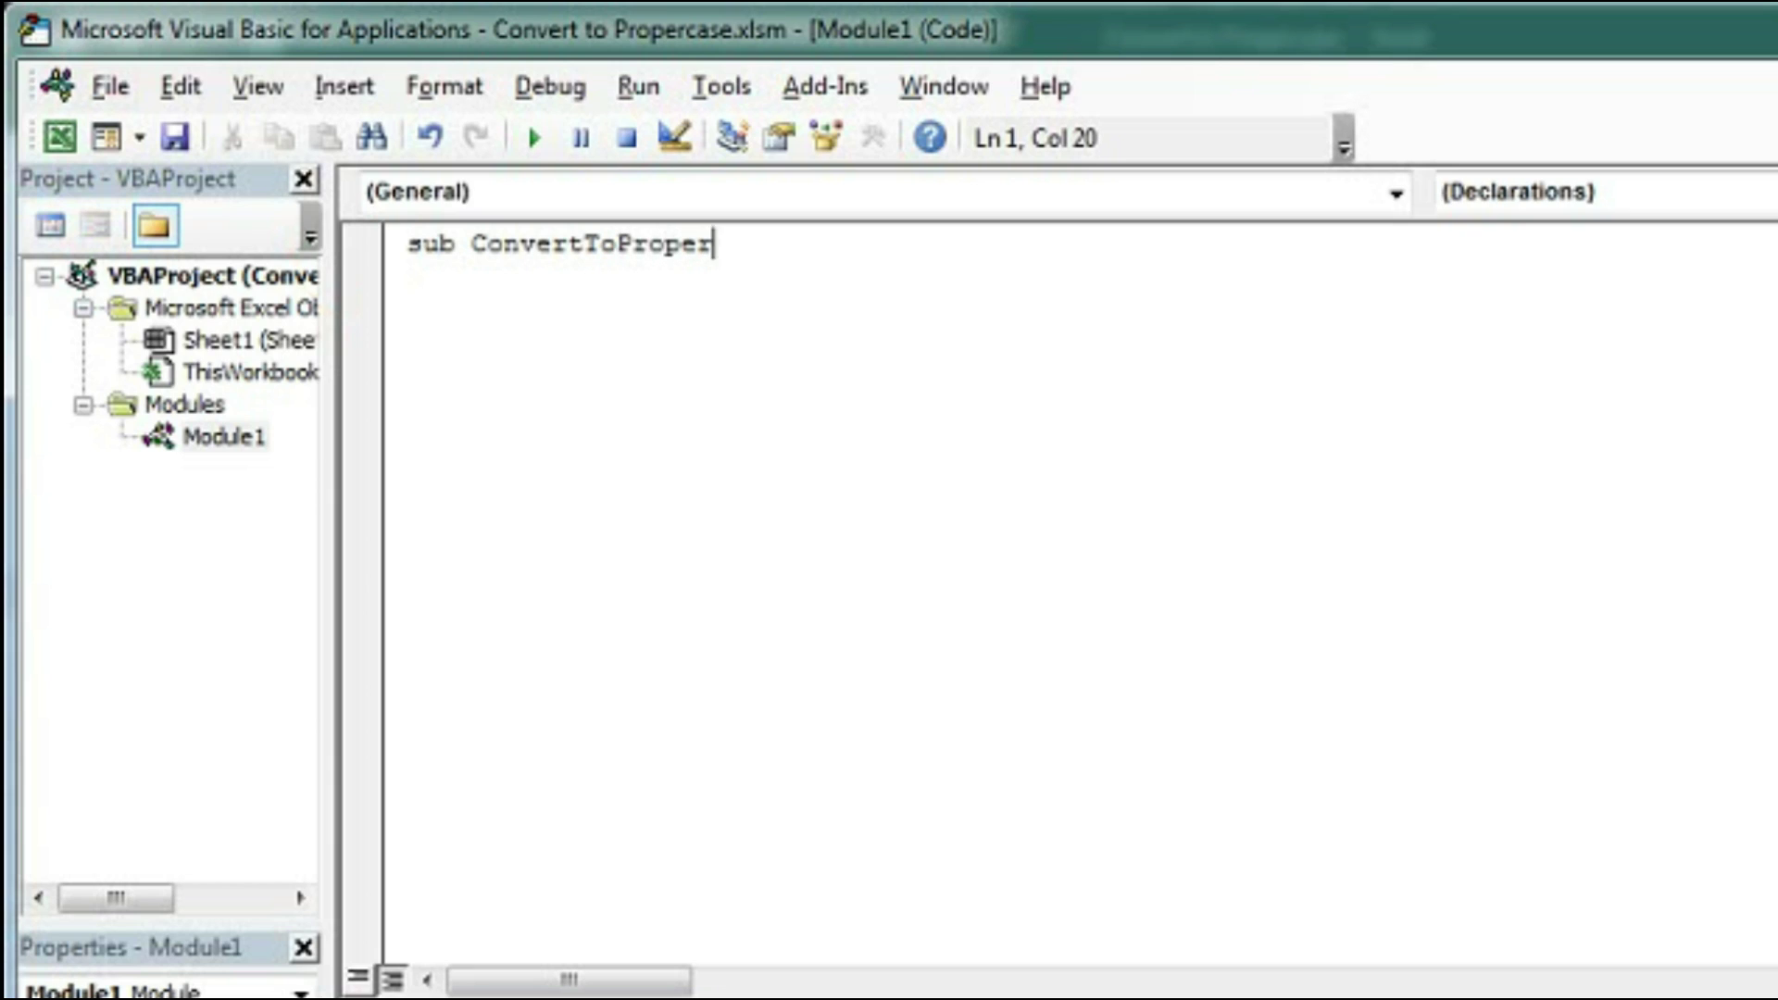
text(())
Step: Write ConvertToProper with Dim rng As Range and a For Each rng In Selection loop
key(Return)
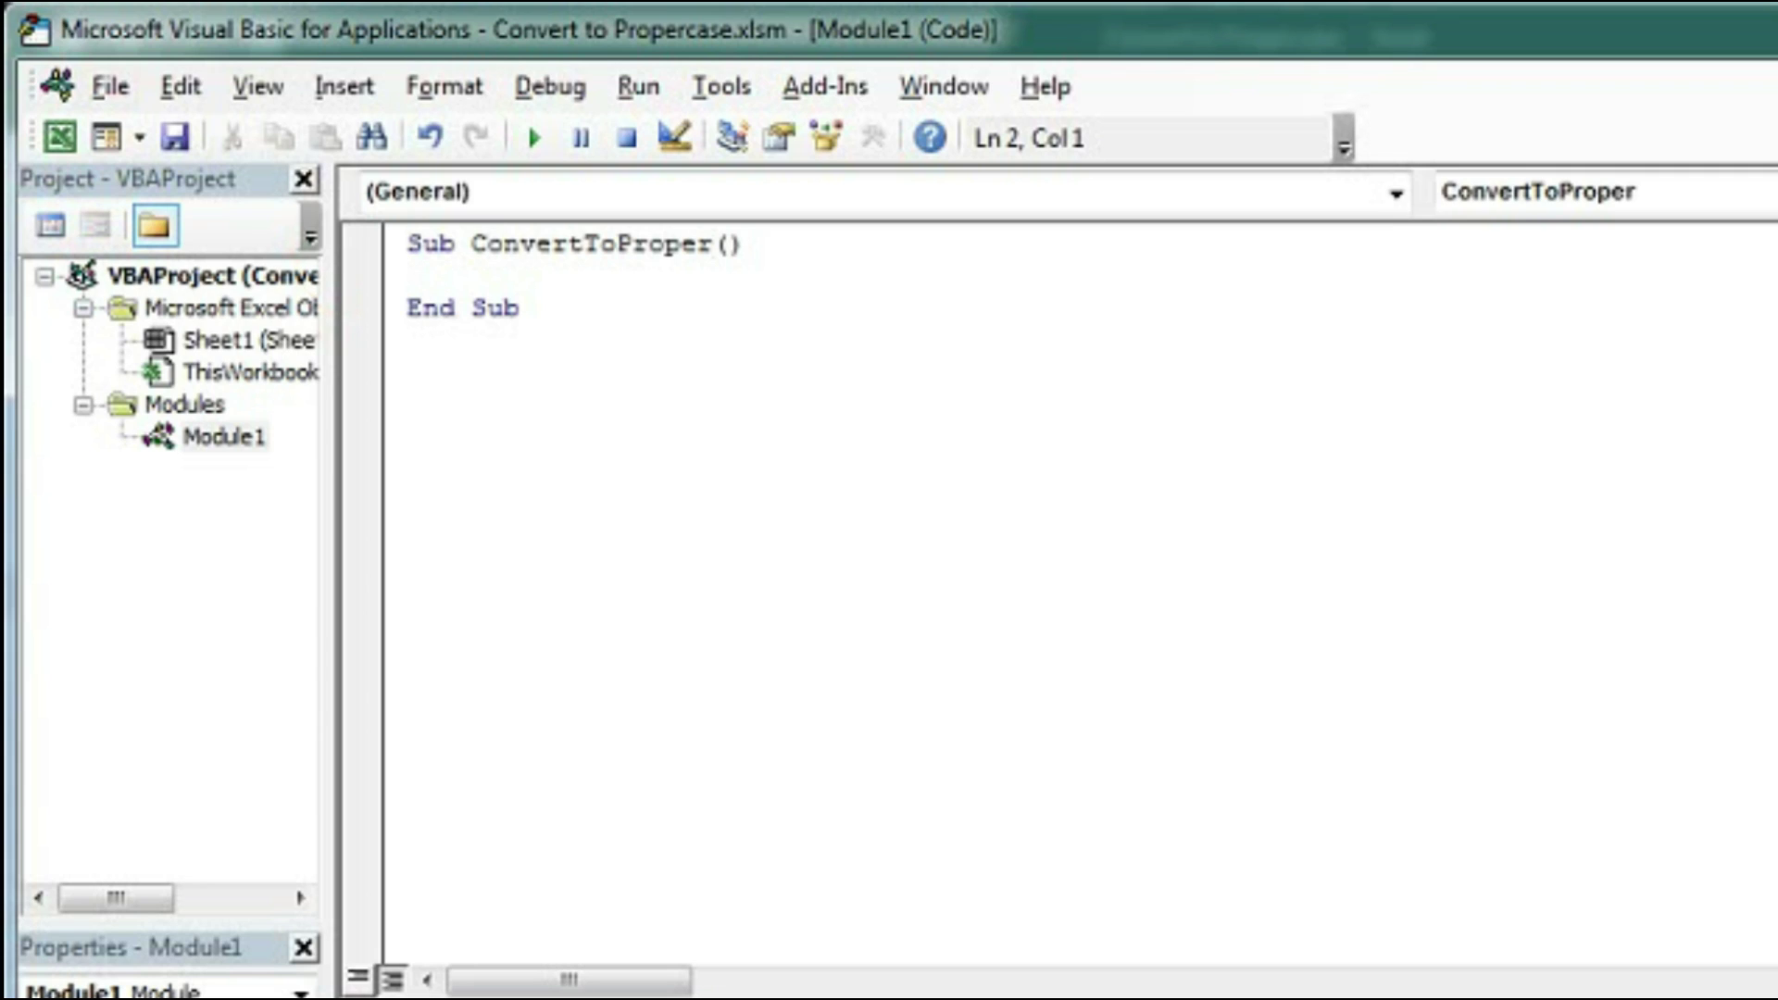
text(dim r)
text(ng as )
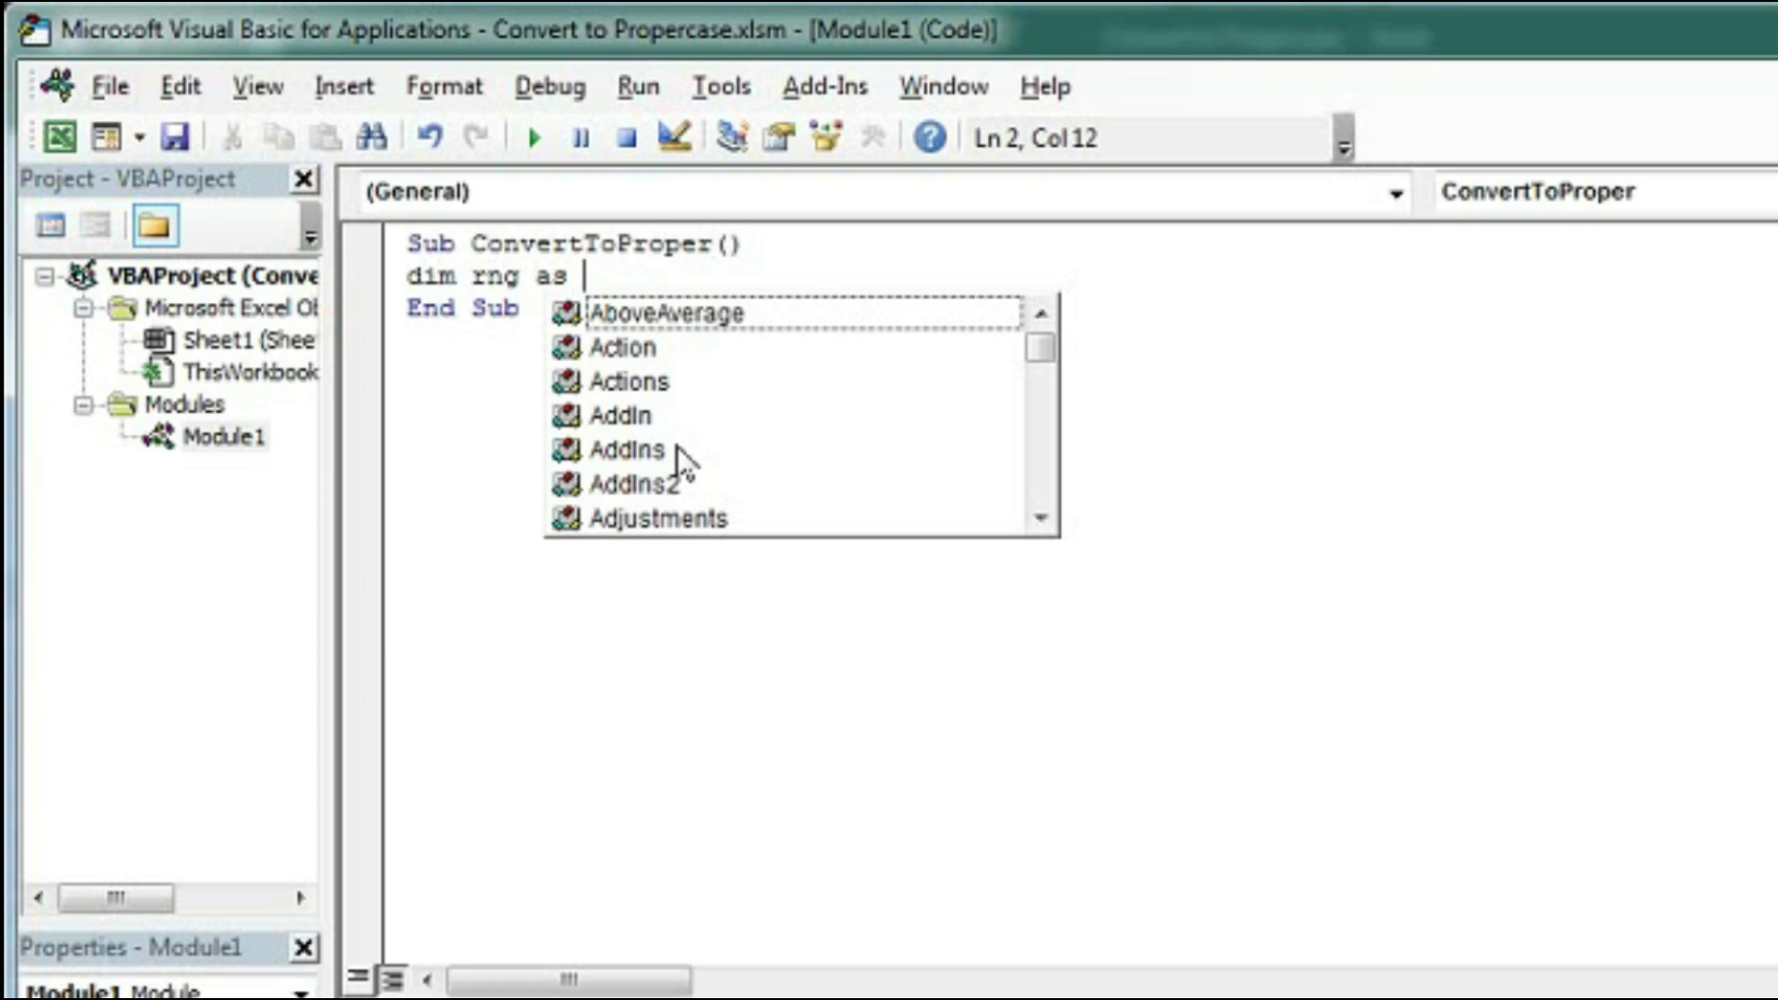
text(range)
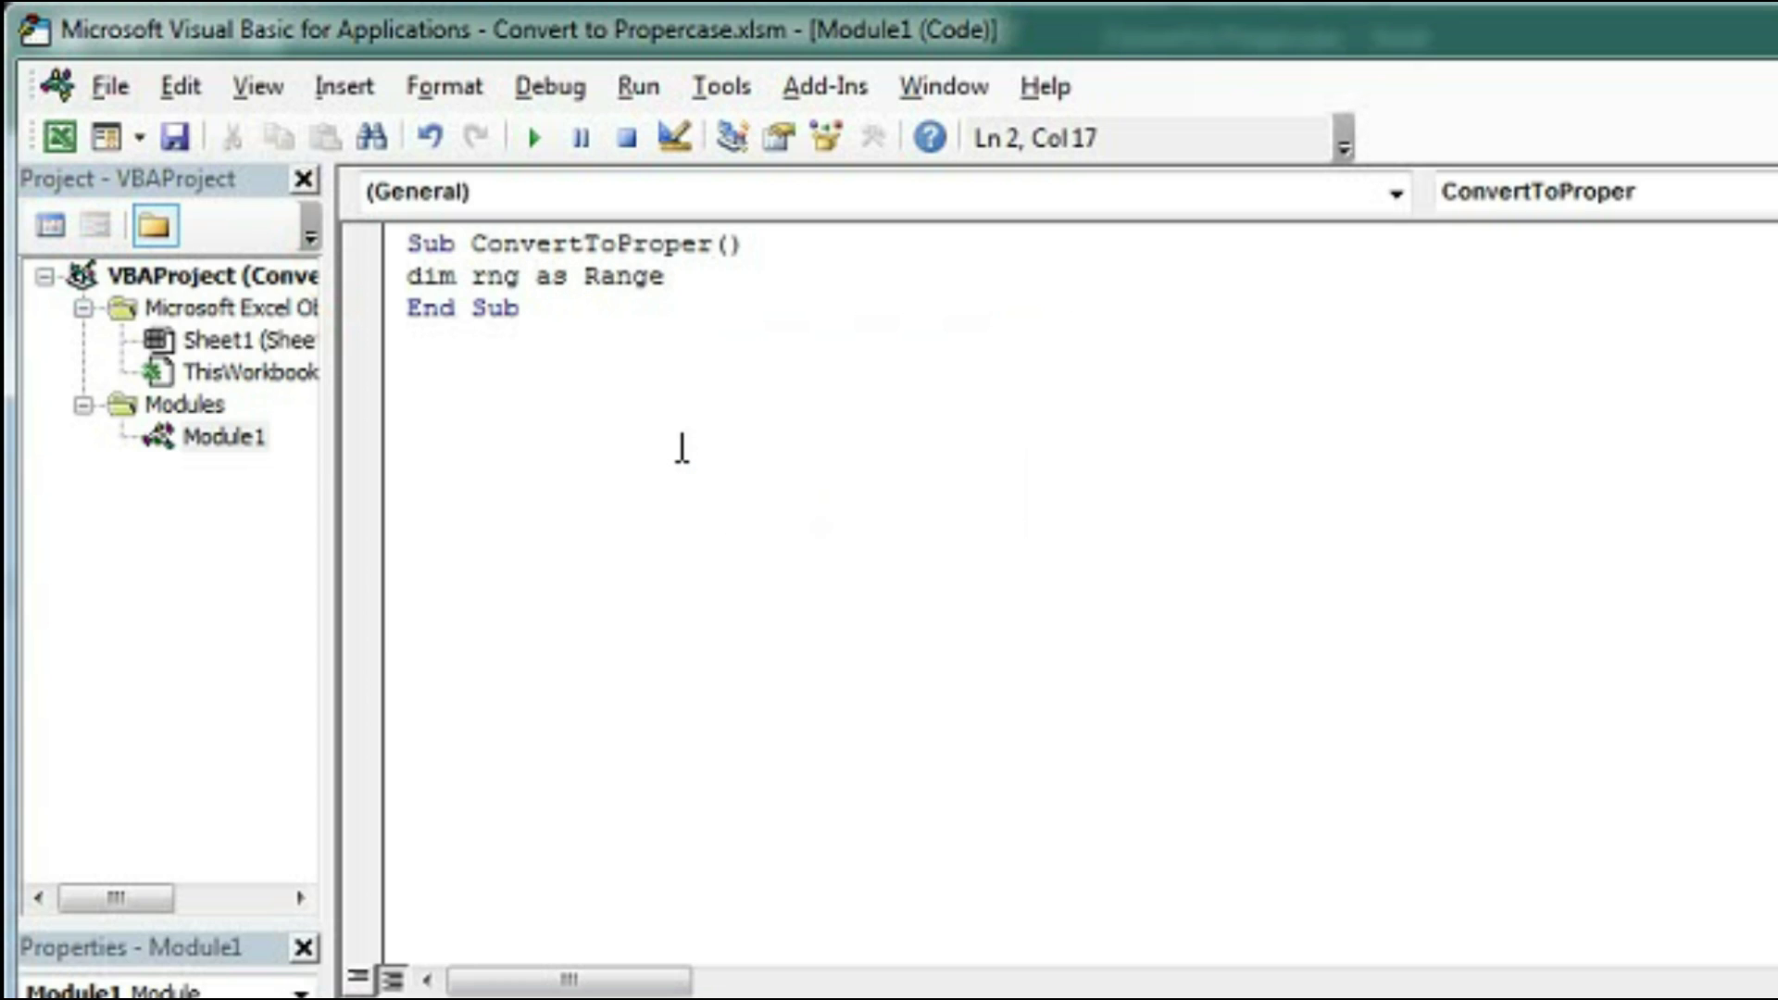
key(Return)
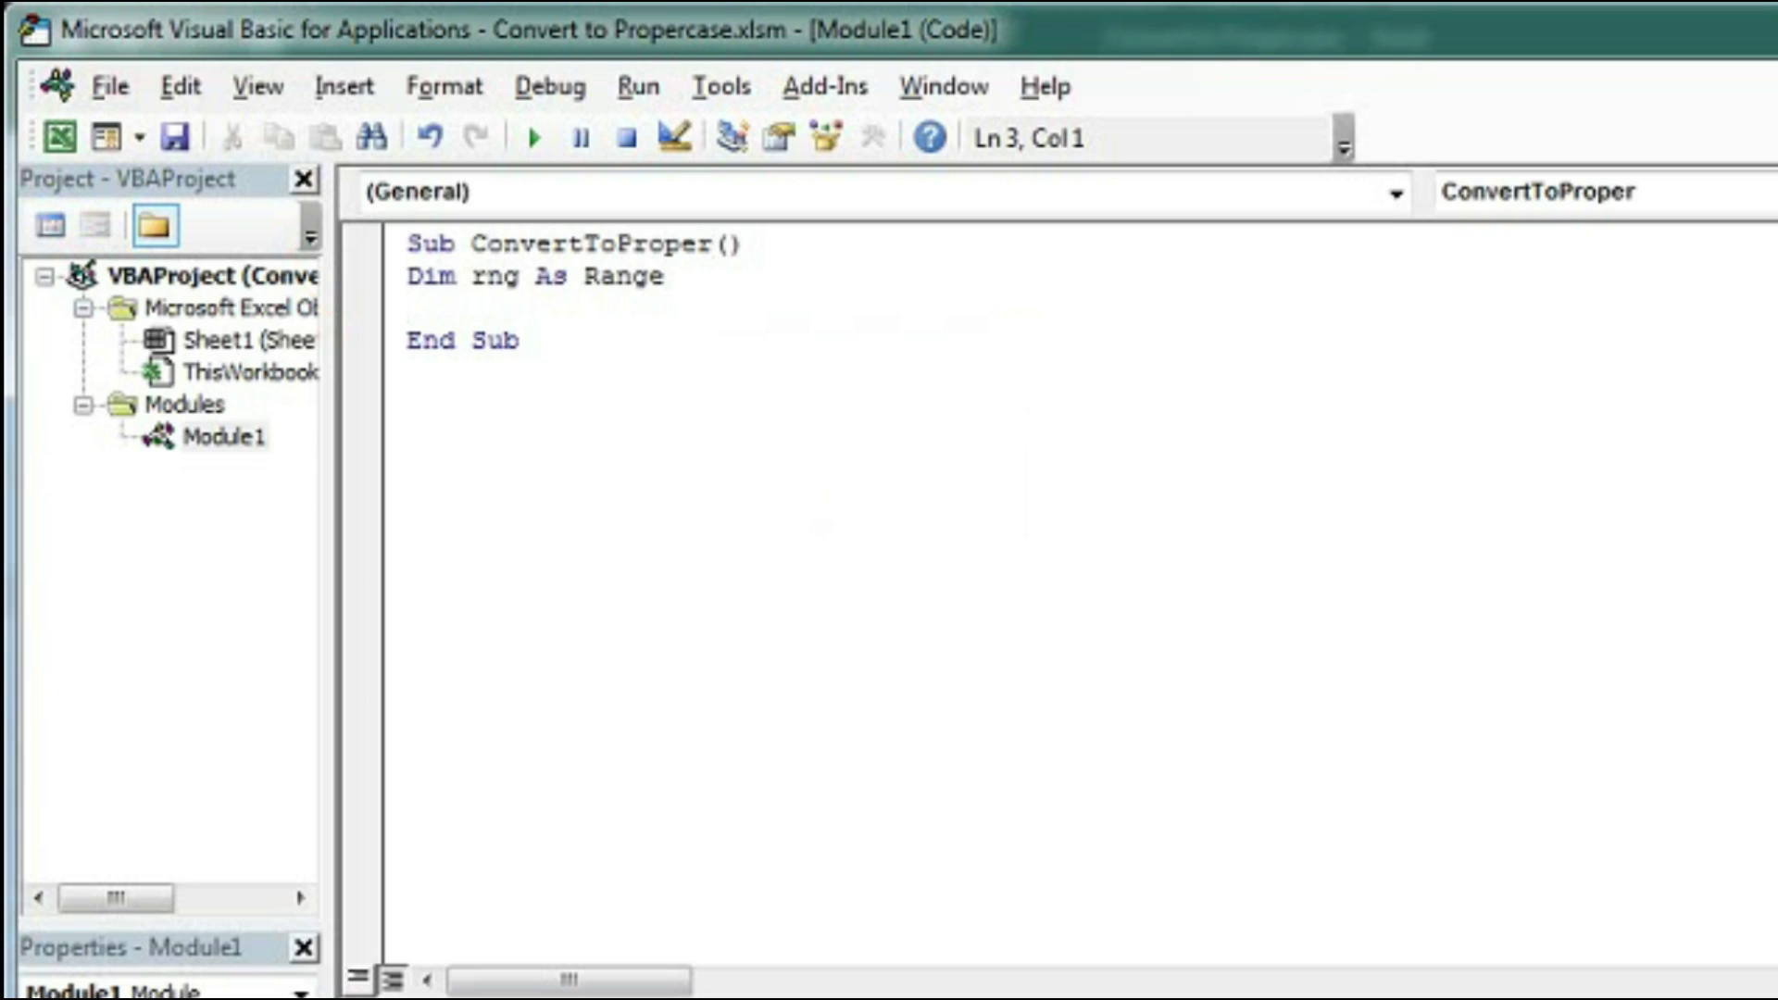
text(for )
text(each rn)
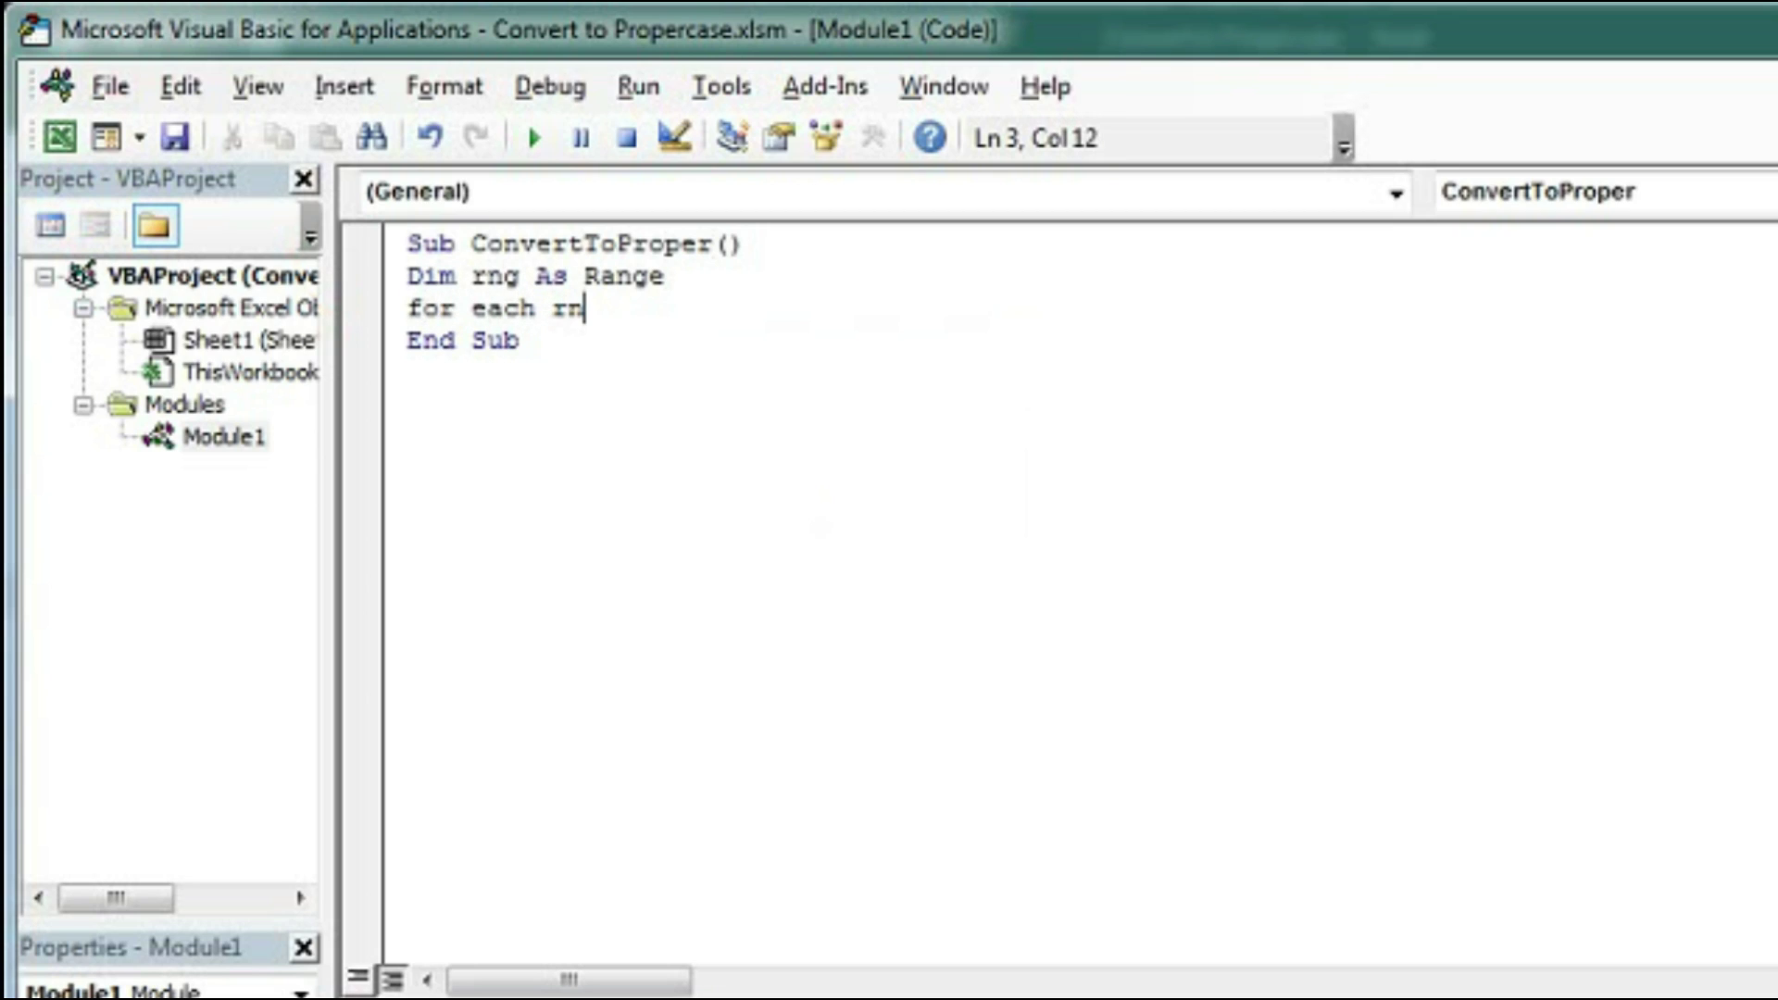
text(g in )
text(selec)
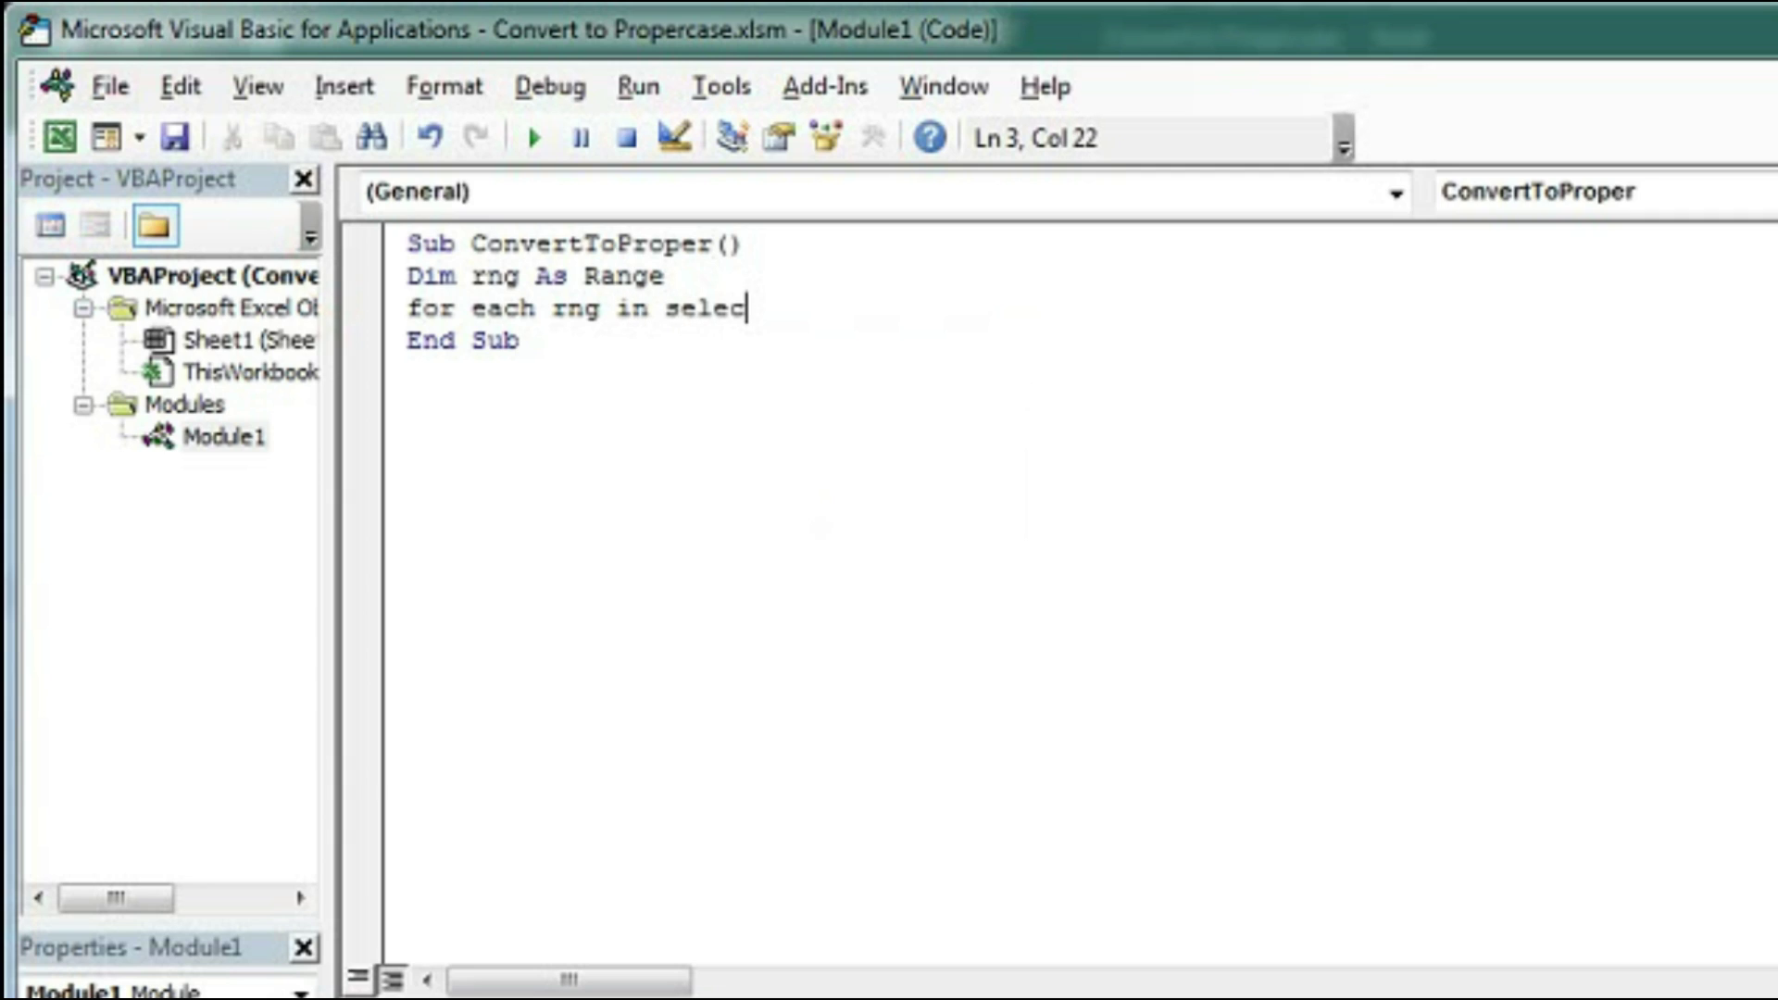
text(tion)
key(Return)
key(Return)
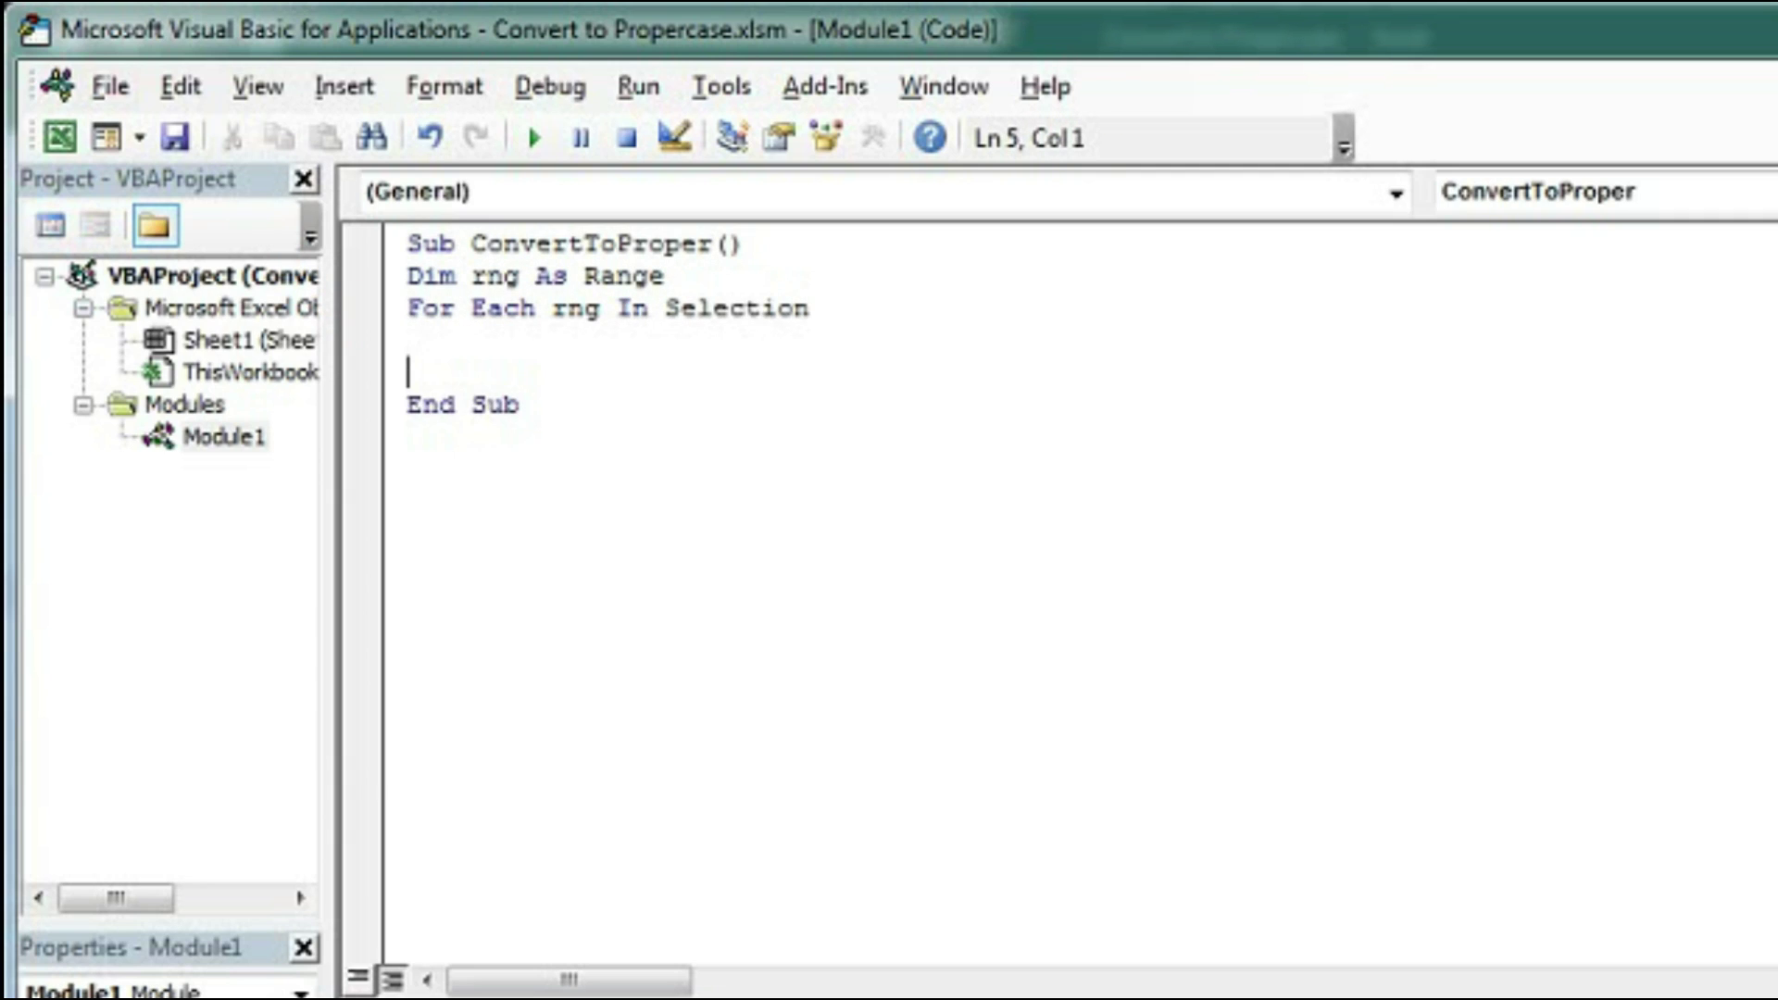
text(next )
text(rng)
Step: Add an If line testing rng.HasFormula=False and WorksheetFunction.IsText(rng.Value)=True inside the loop
key(Up)
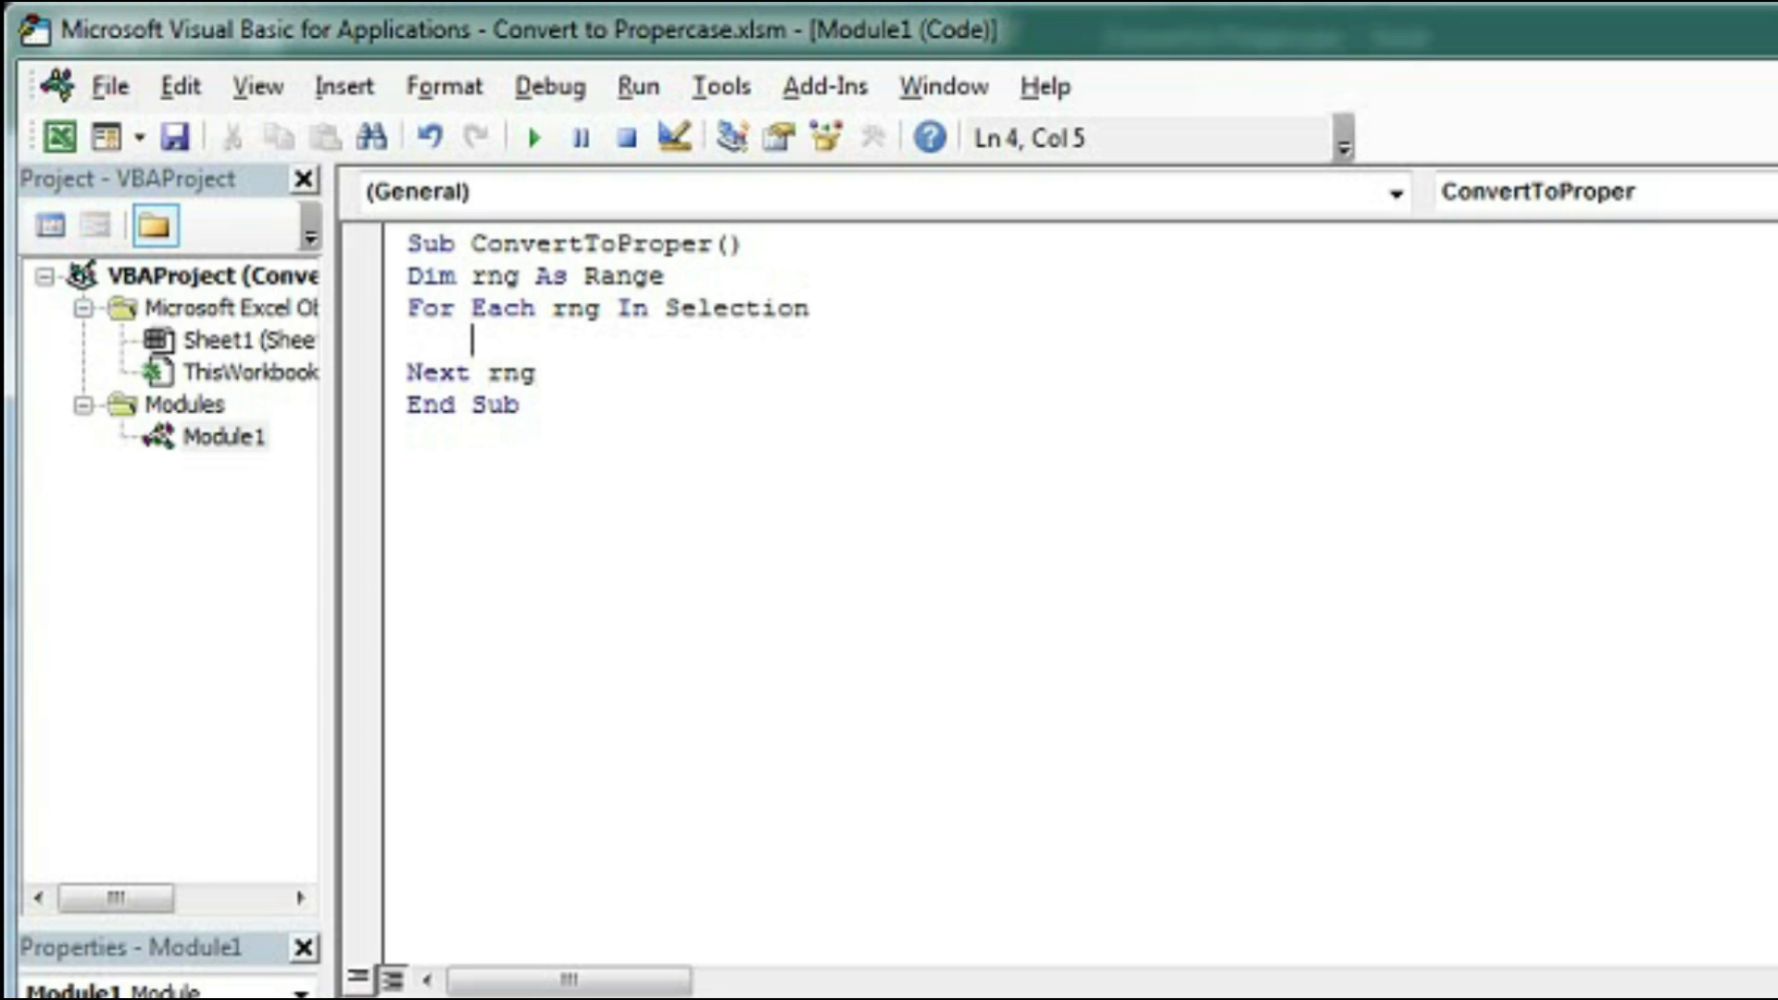
text(if rn)
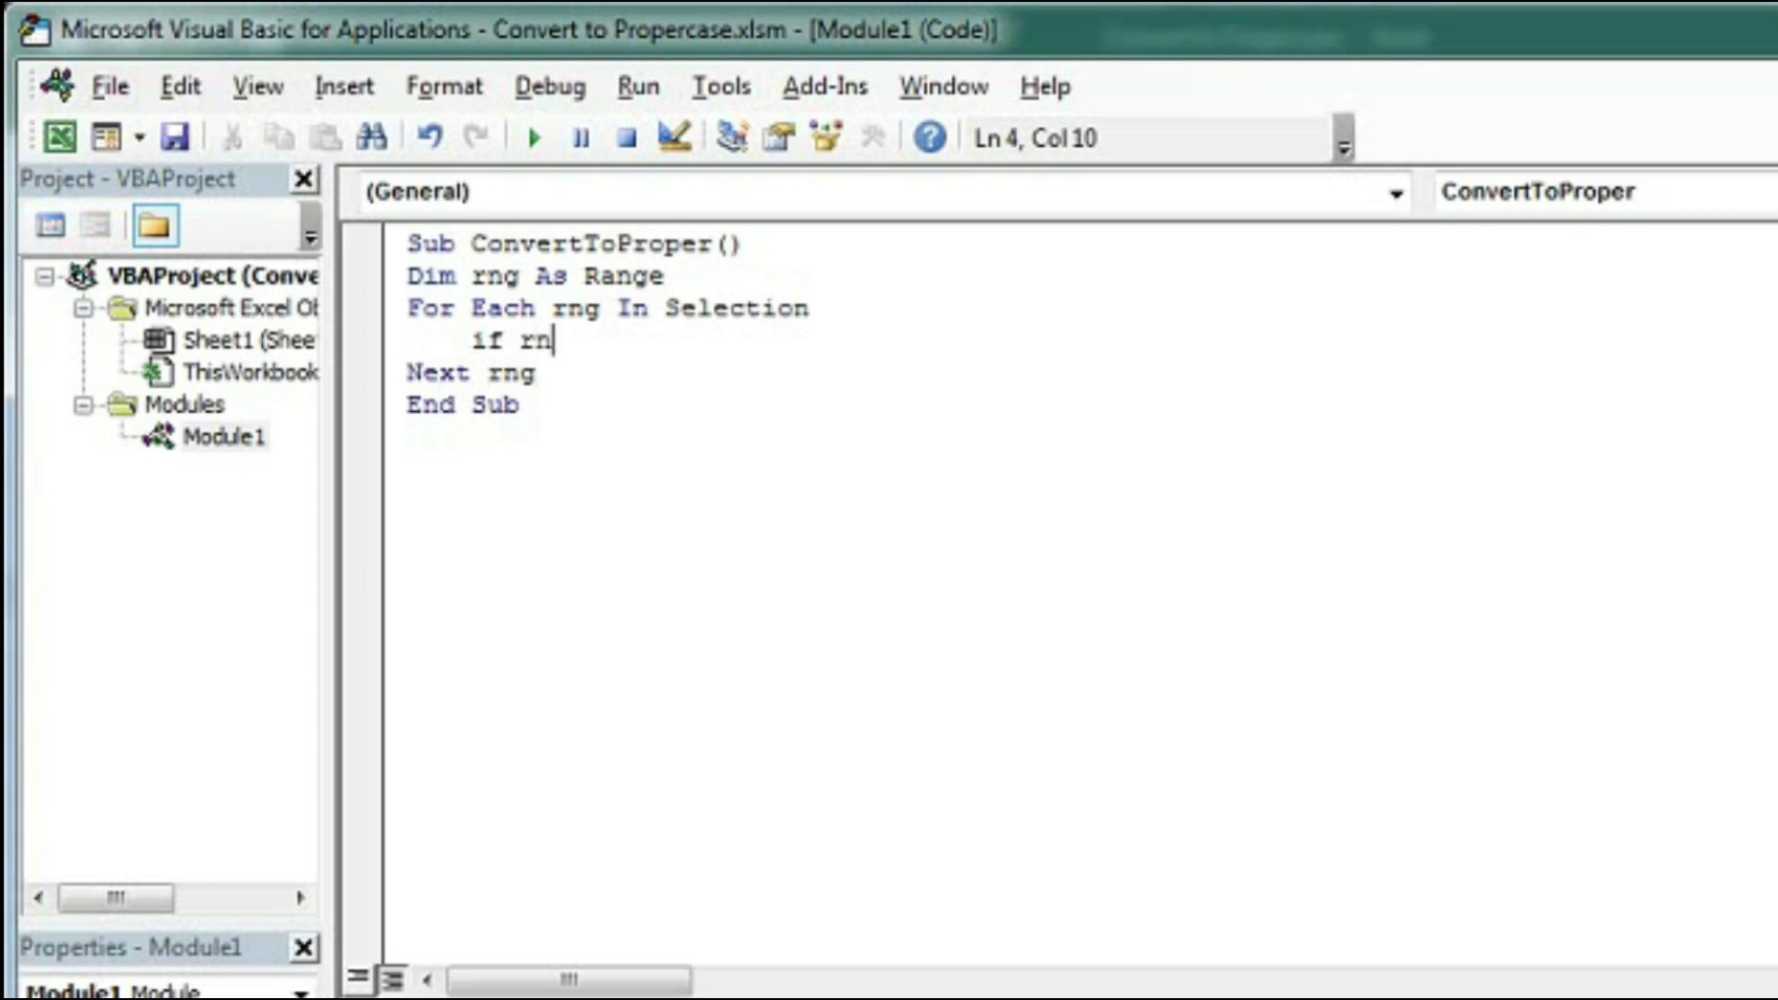
text(g.h)
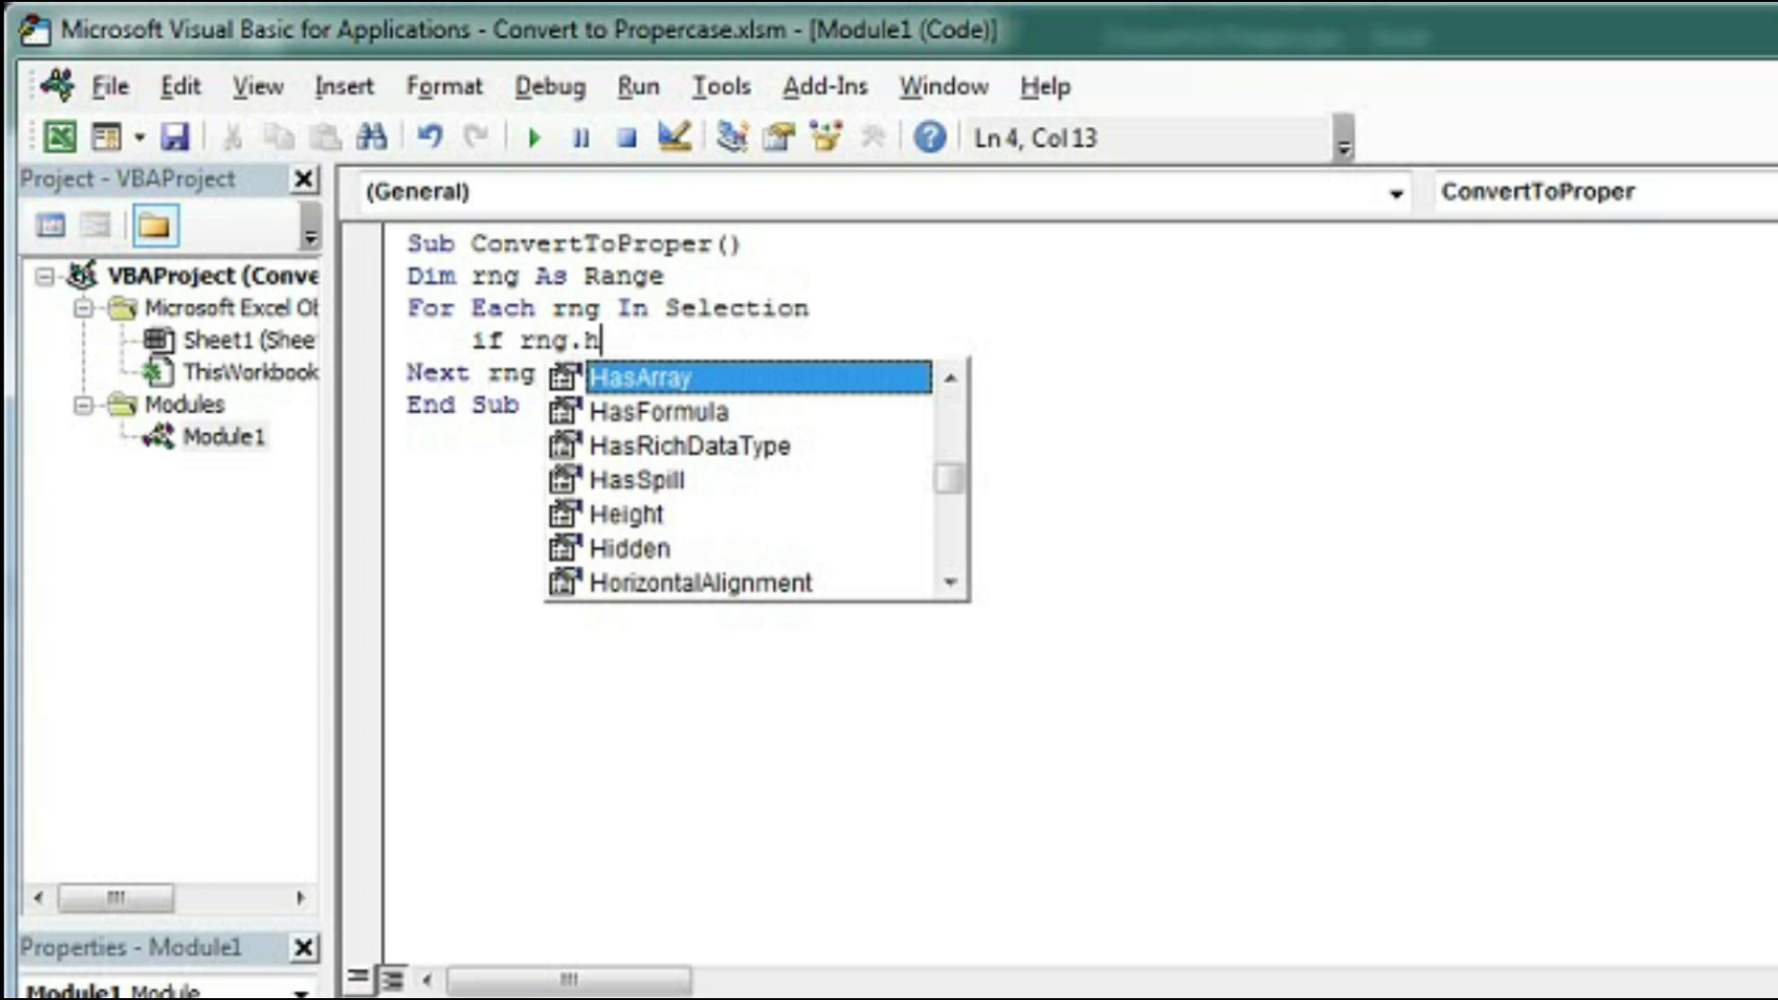
text(a)
key(Down)
key(Tab)
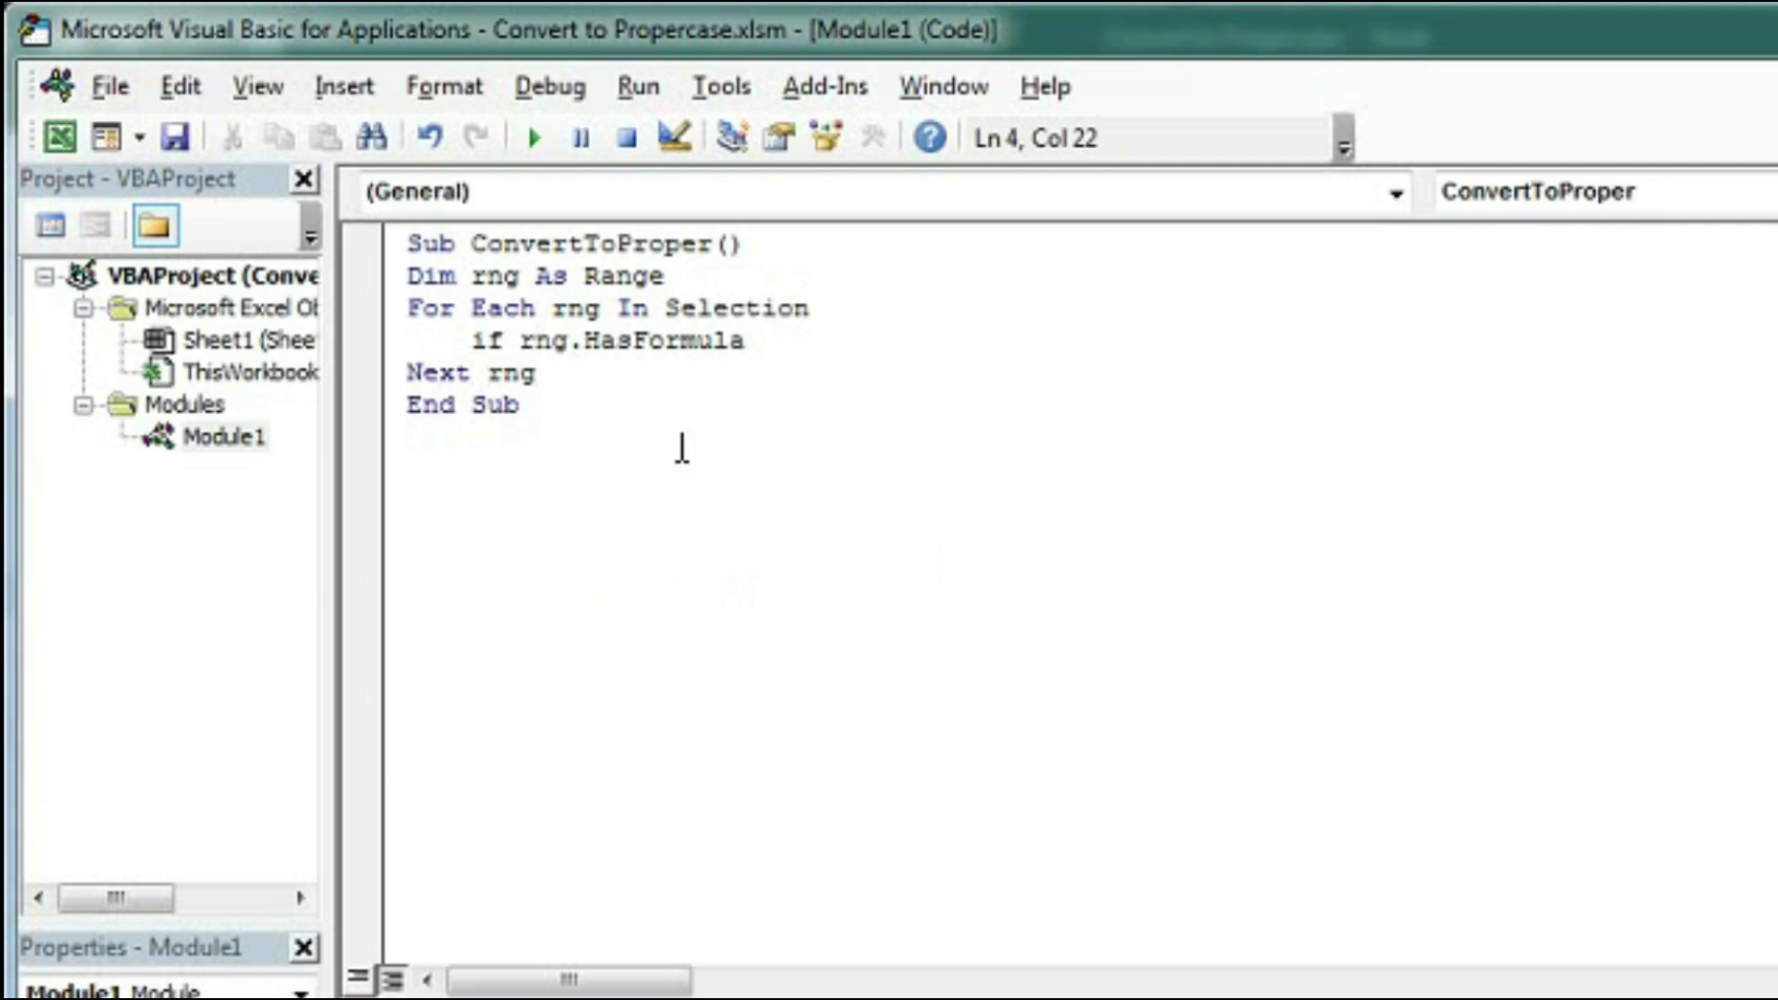
text(=false )
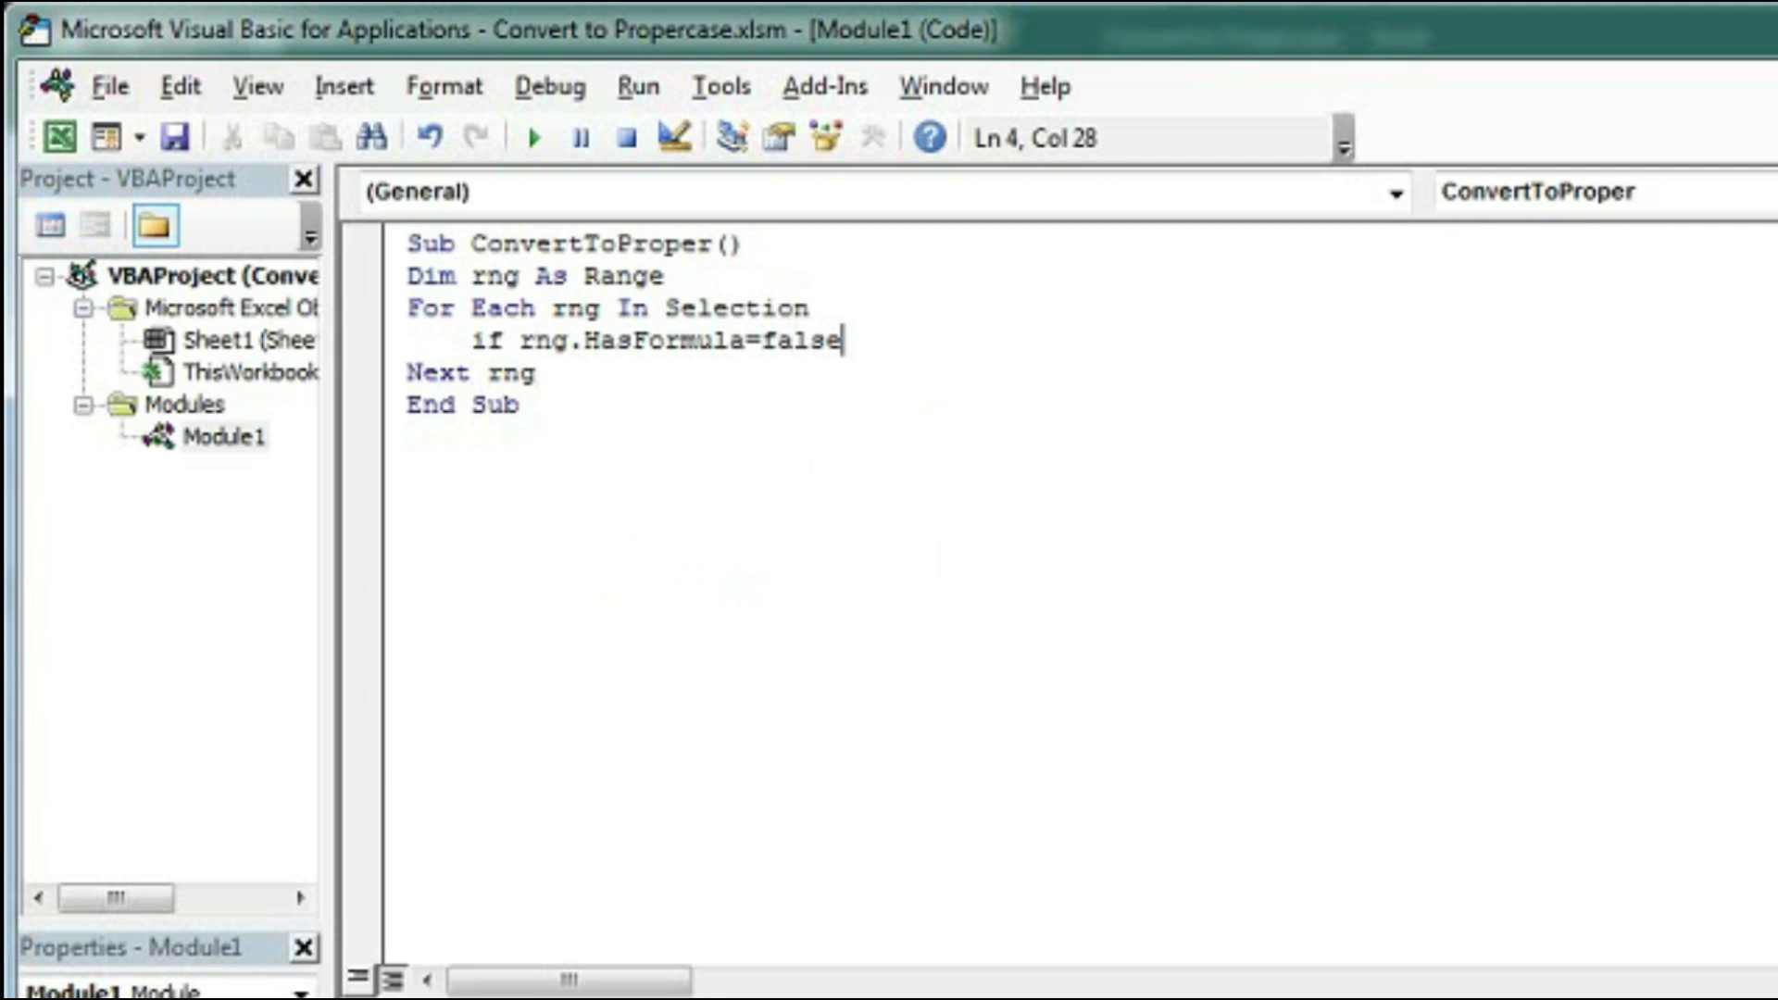
text(and )
text(worksh)
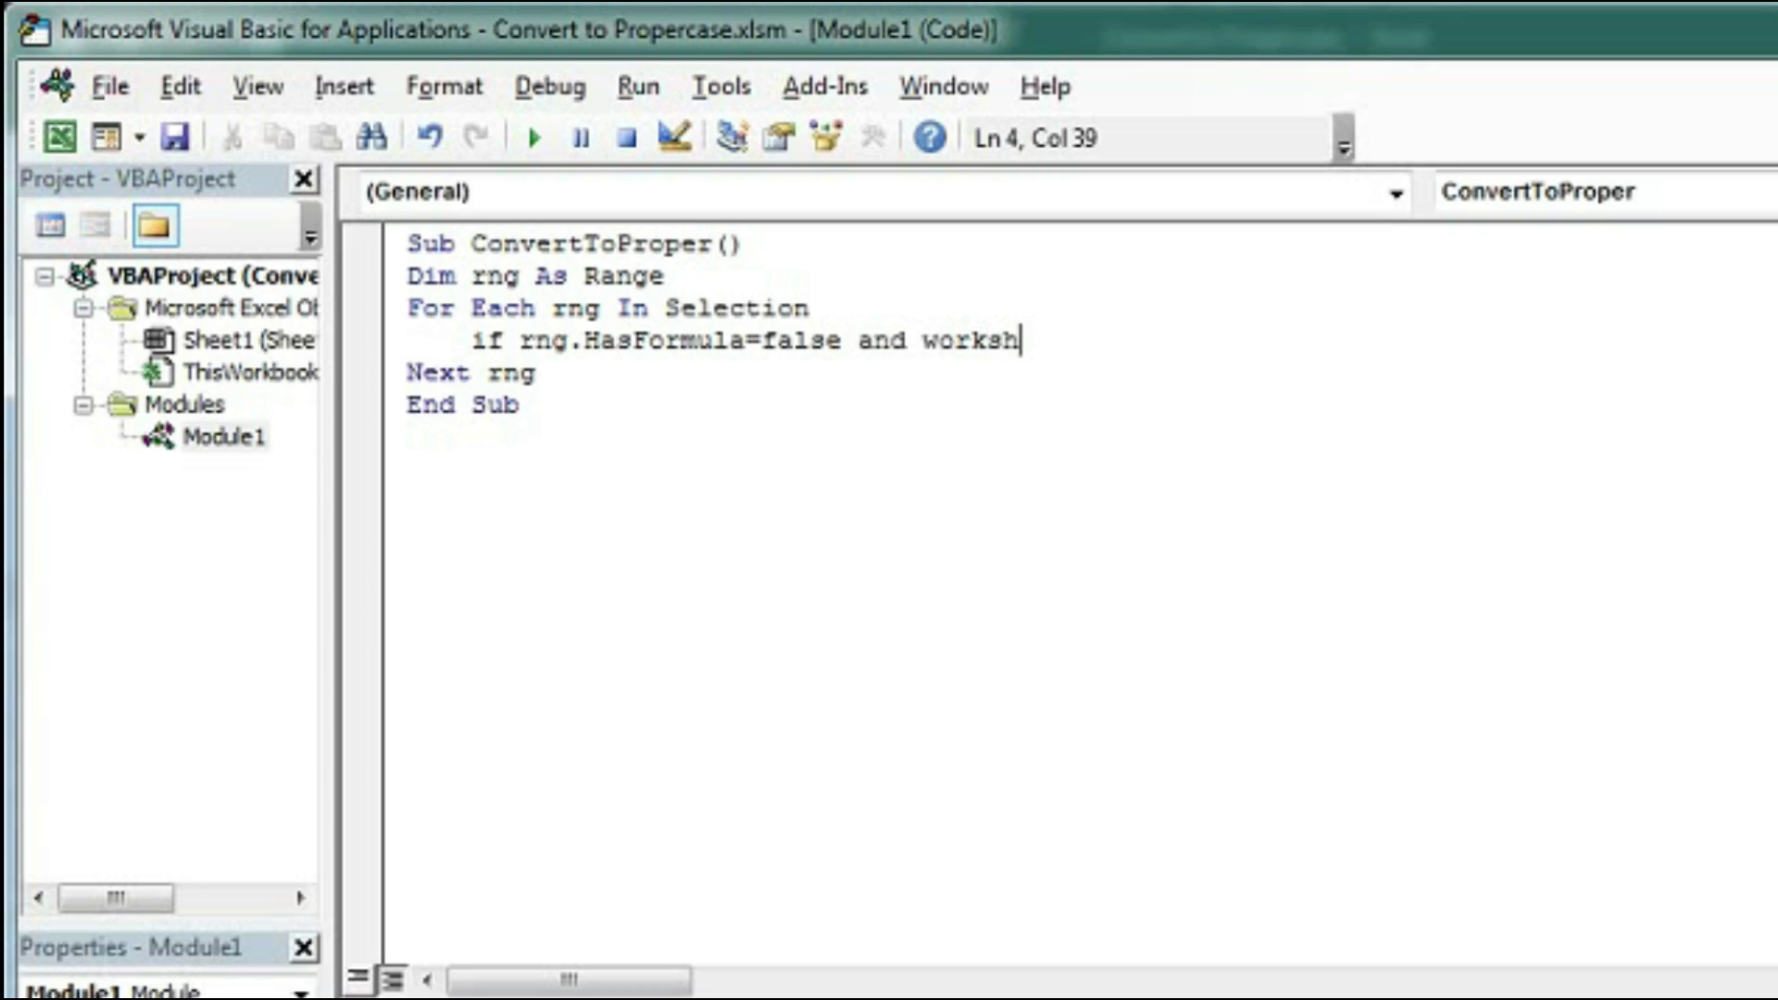
text(eetfunct)
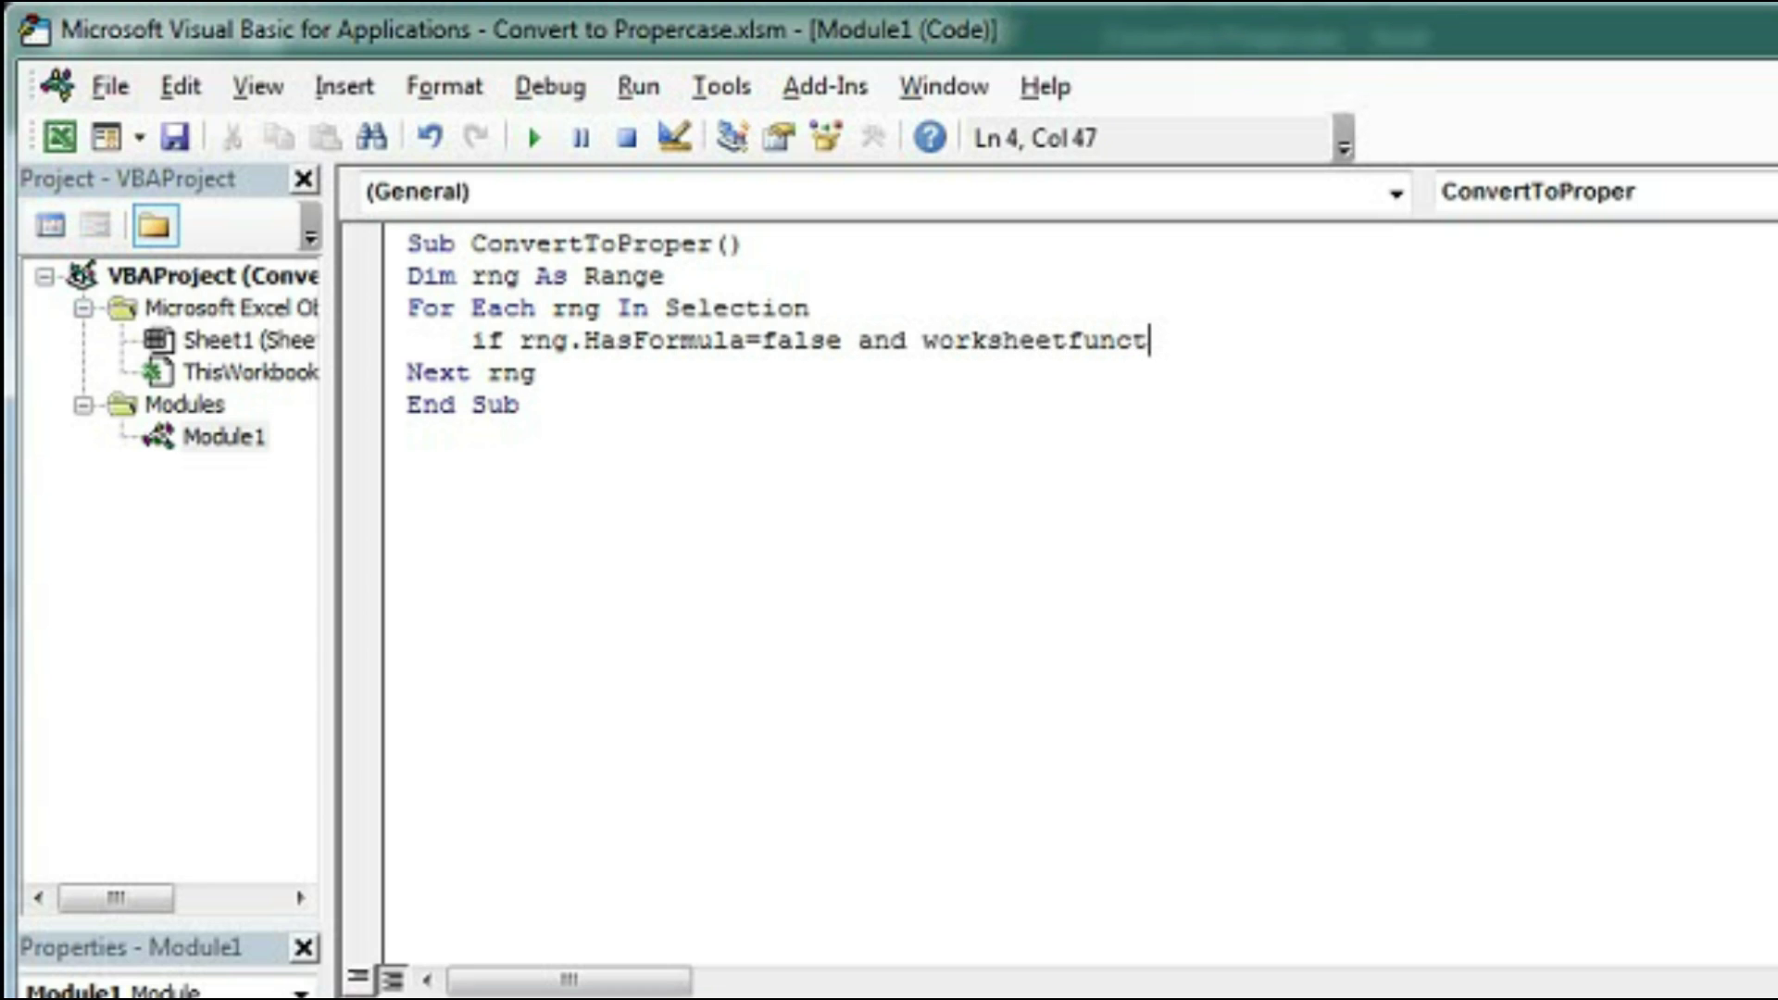
text(ion.)
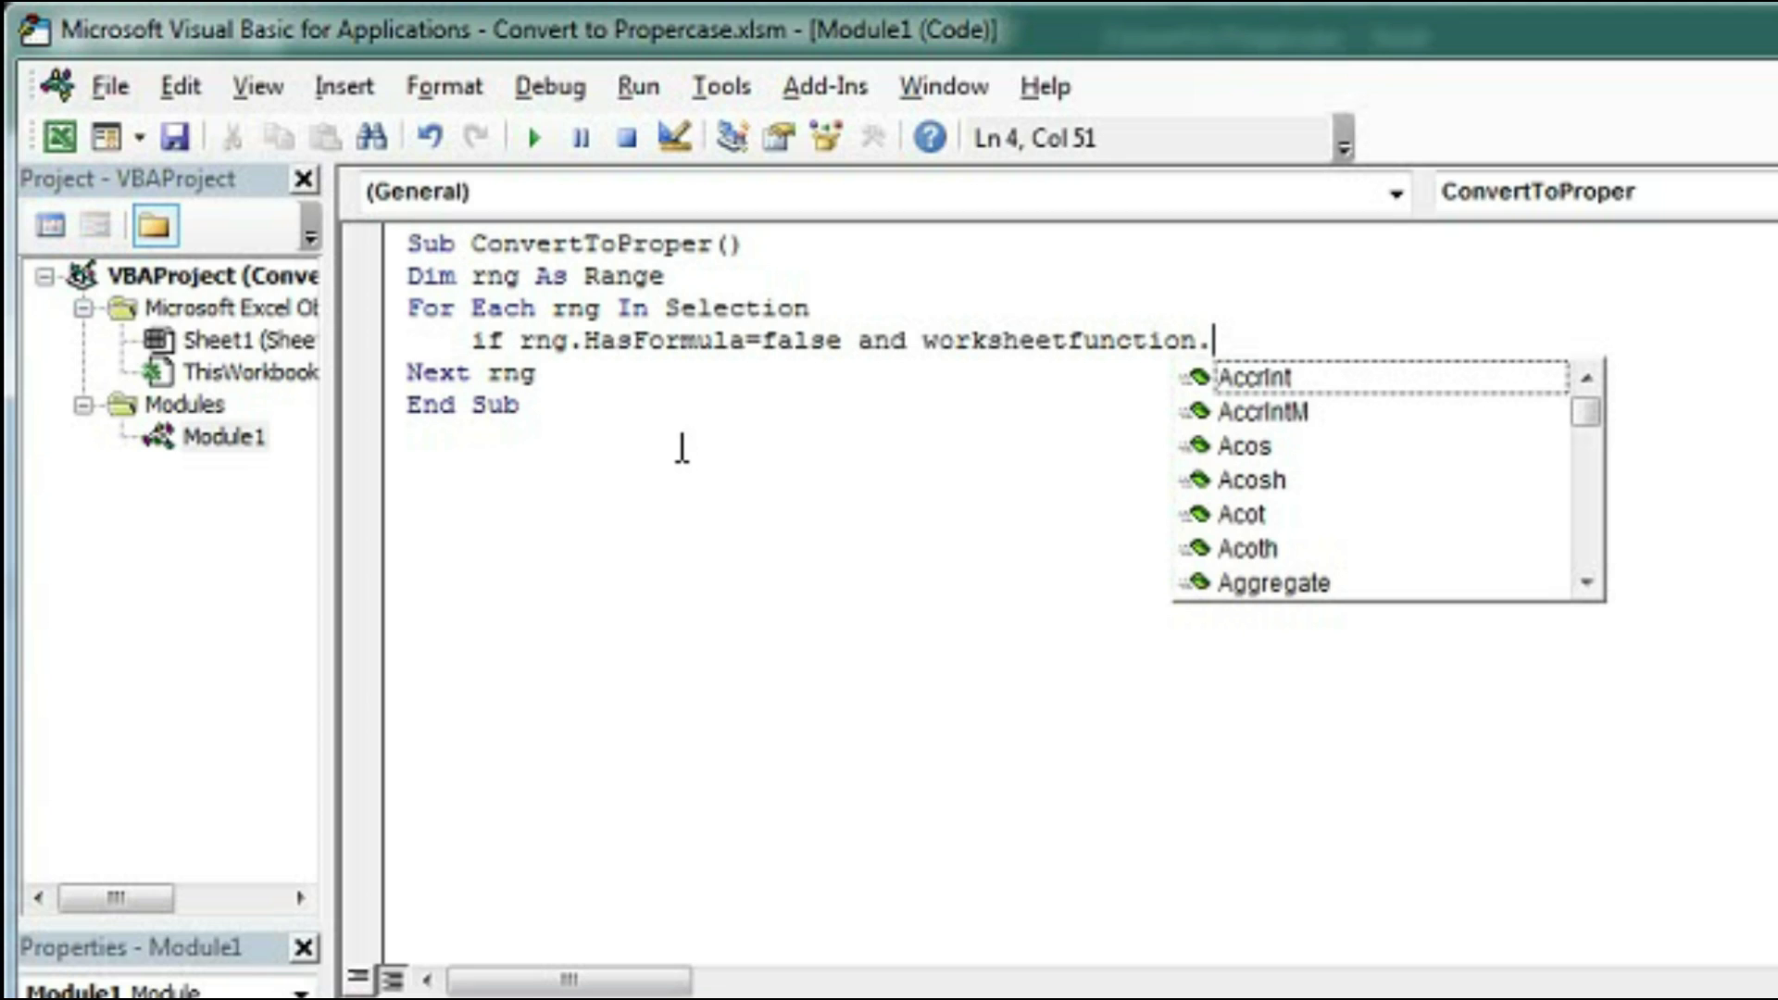
text(ist)
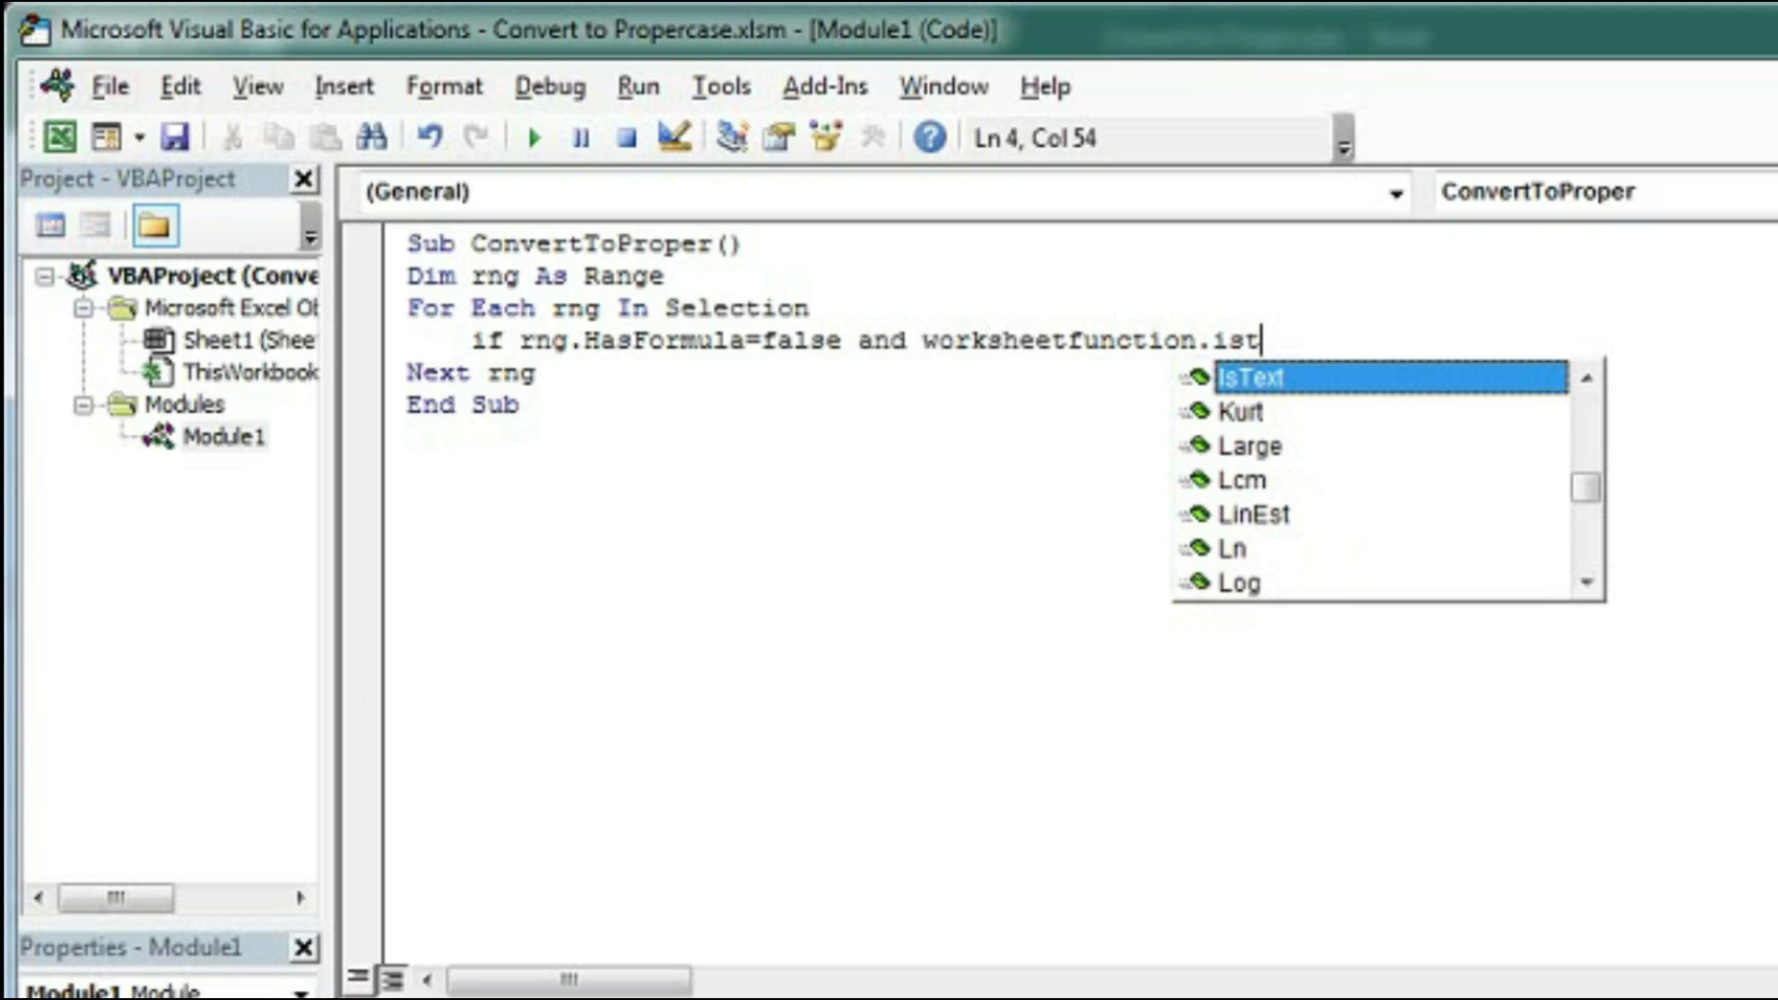
key(Tab)
text((rn)
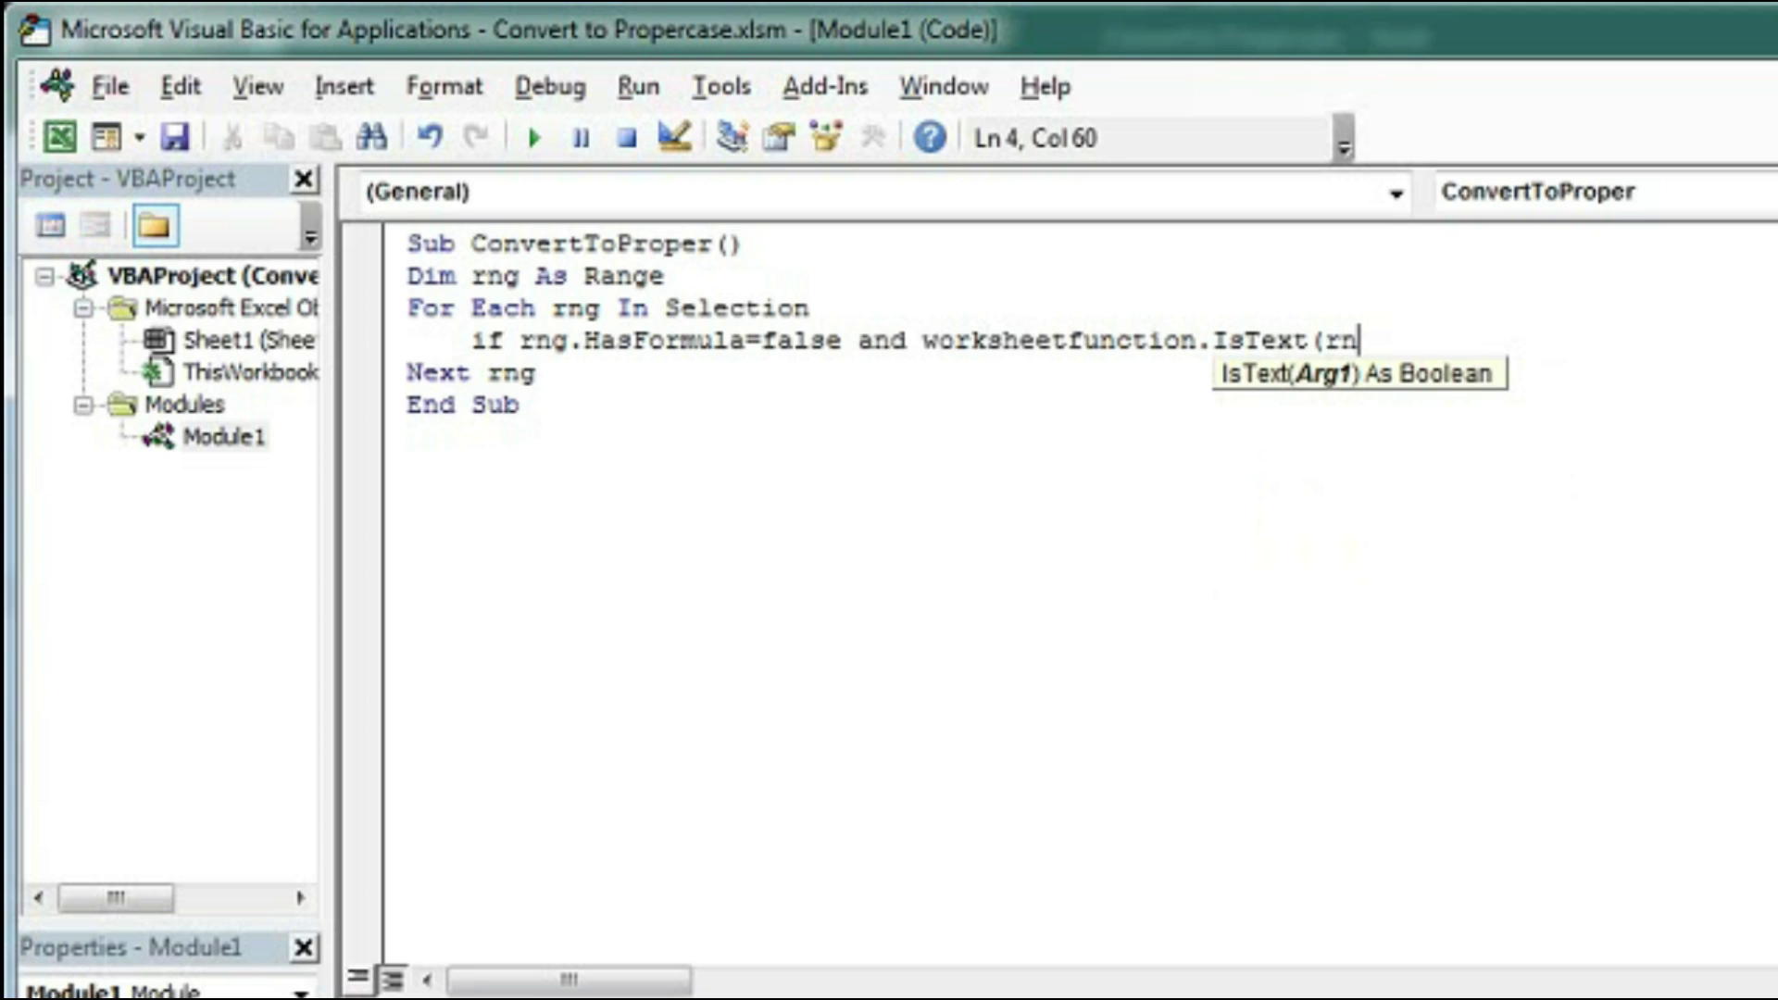
text(g.va)
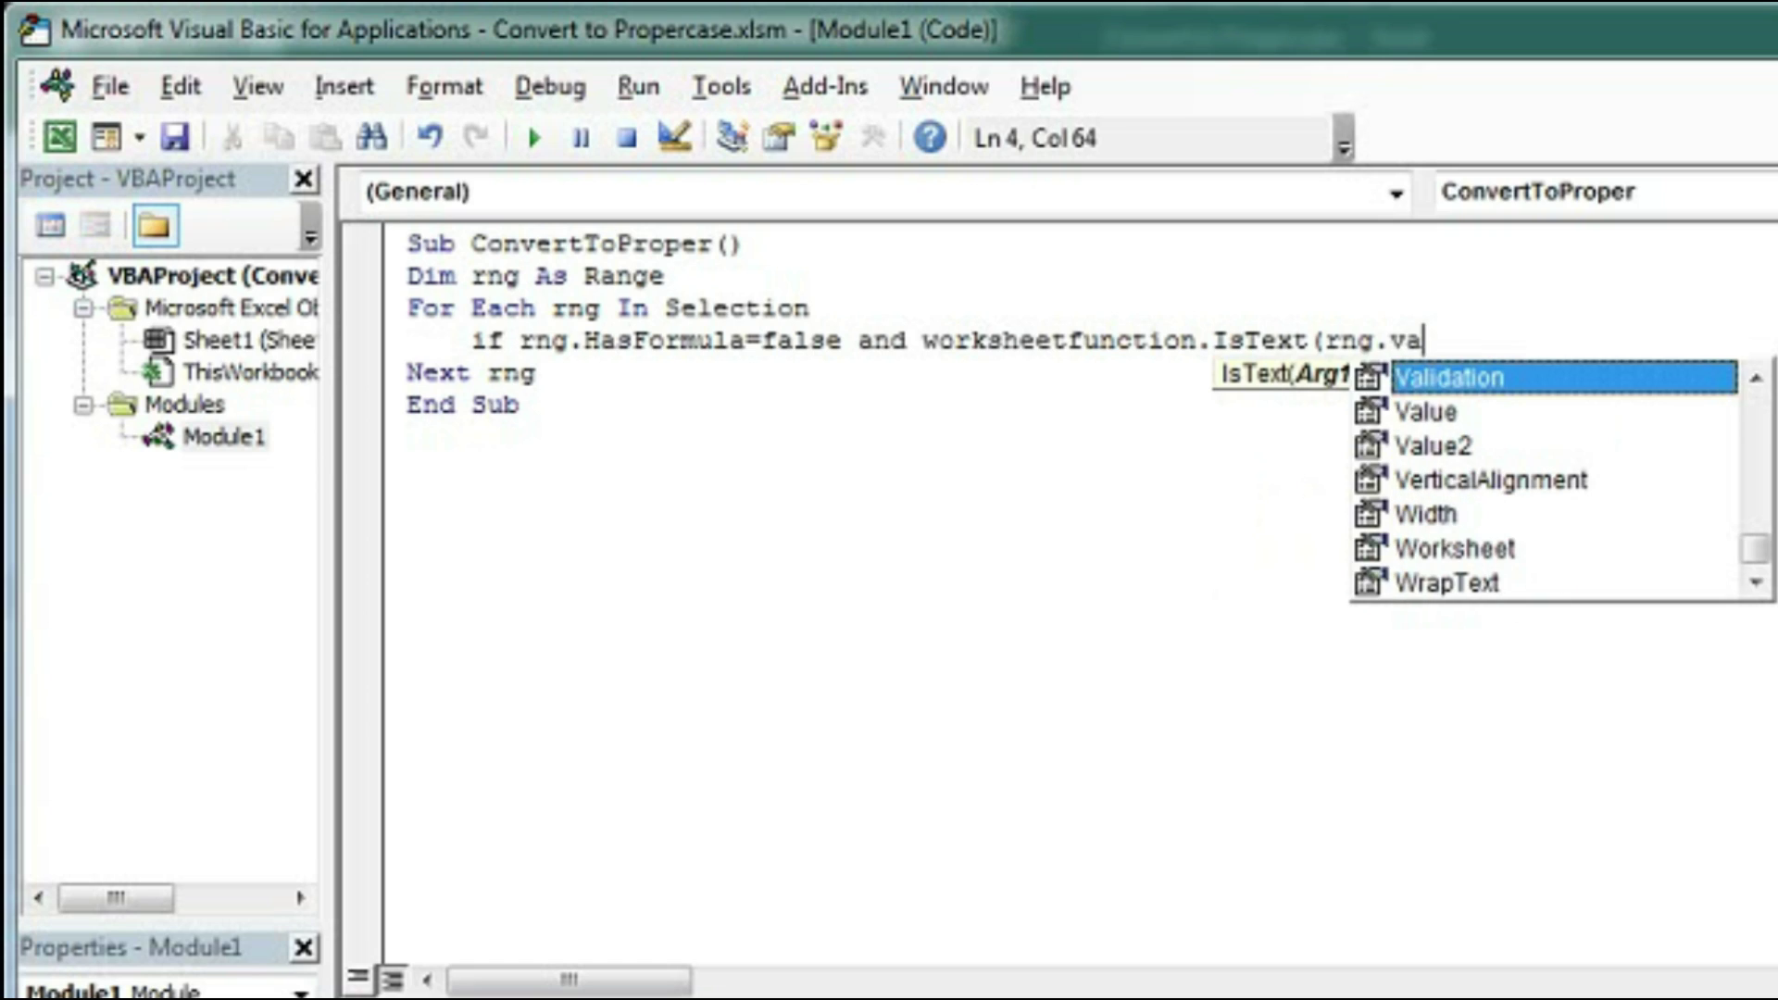
text(l)
key(Tab)
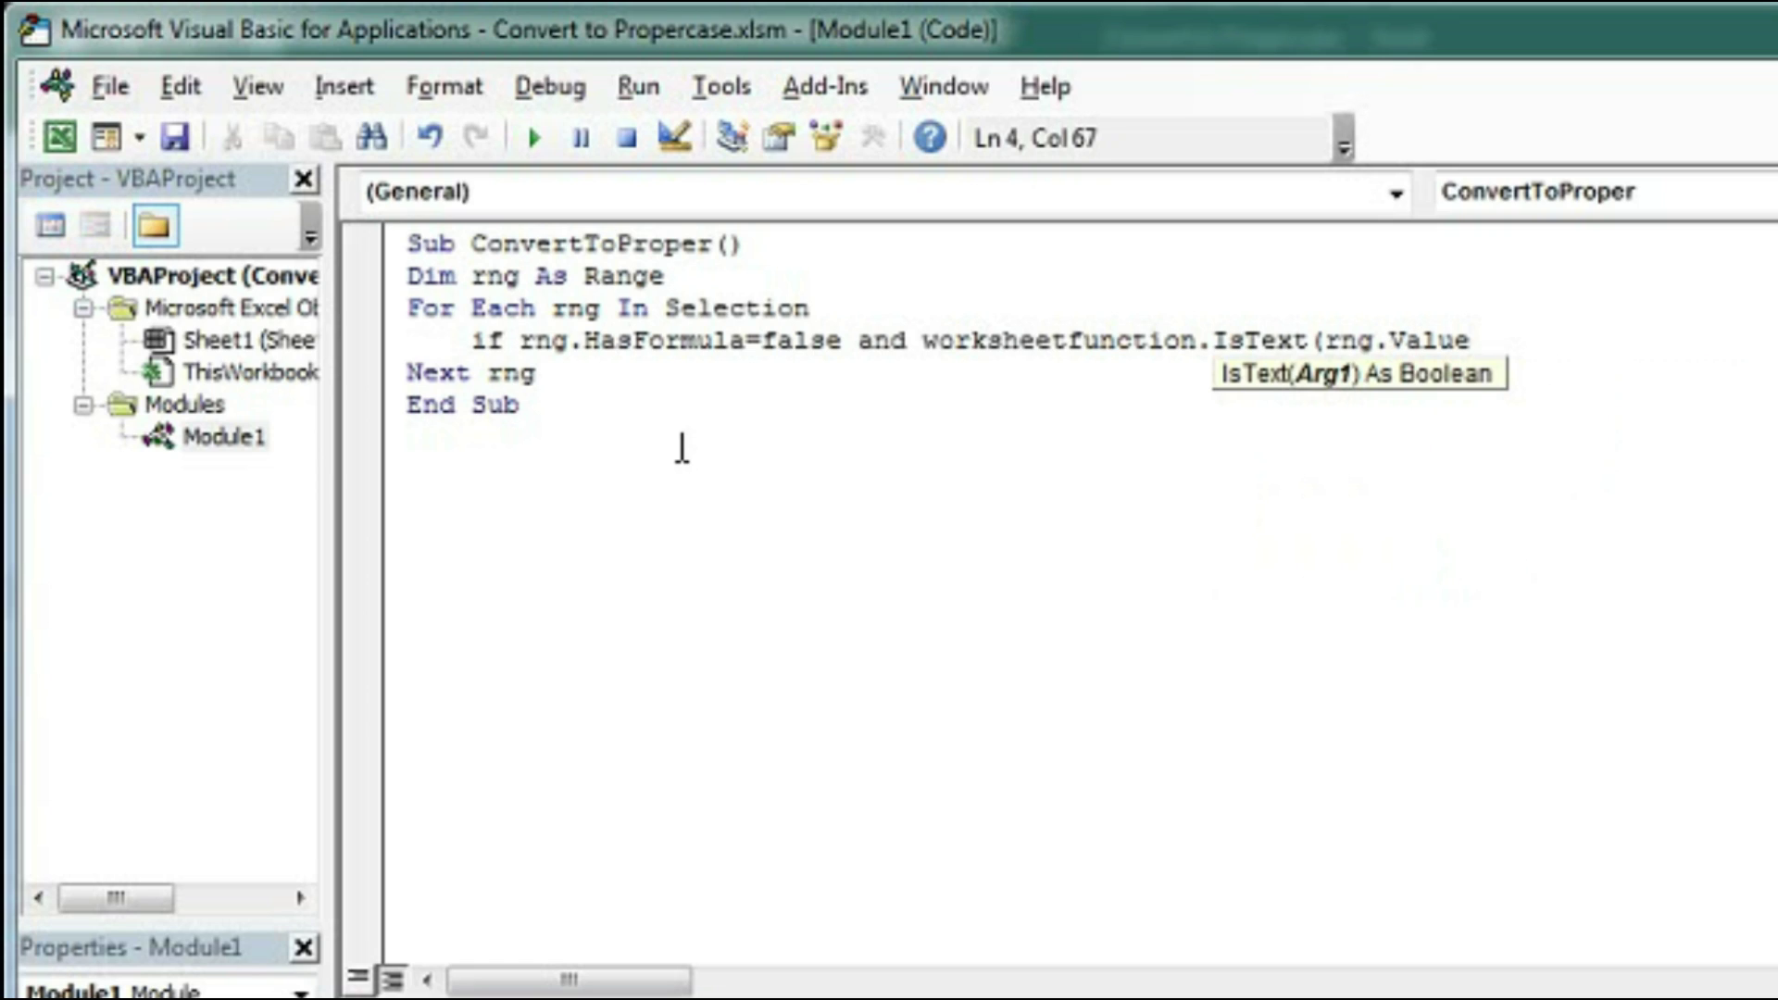
text()=tr)
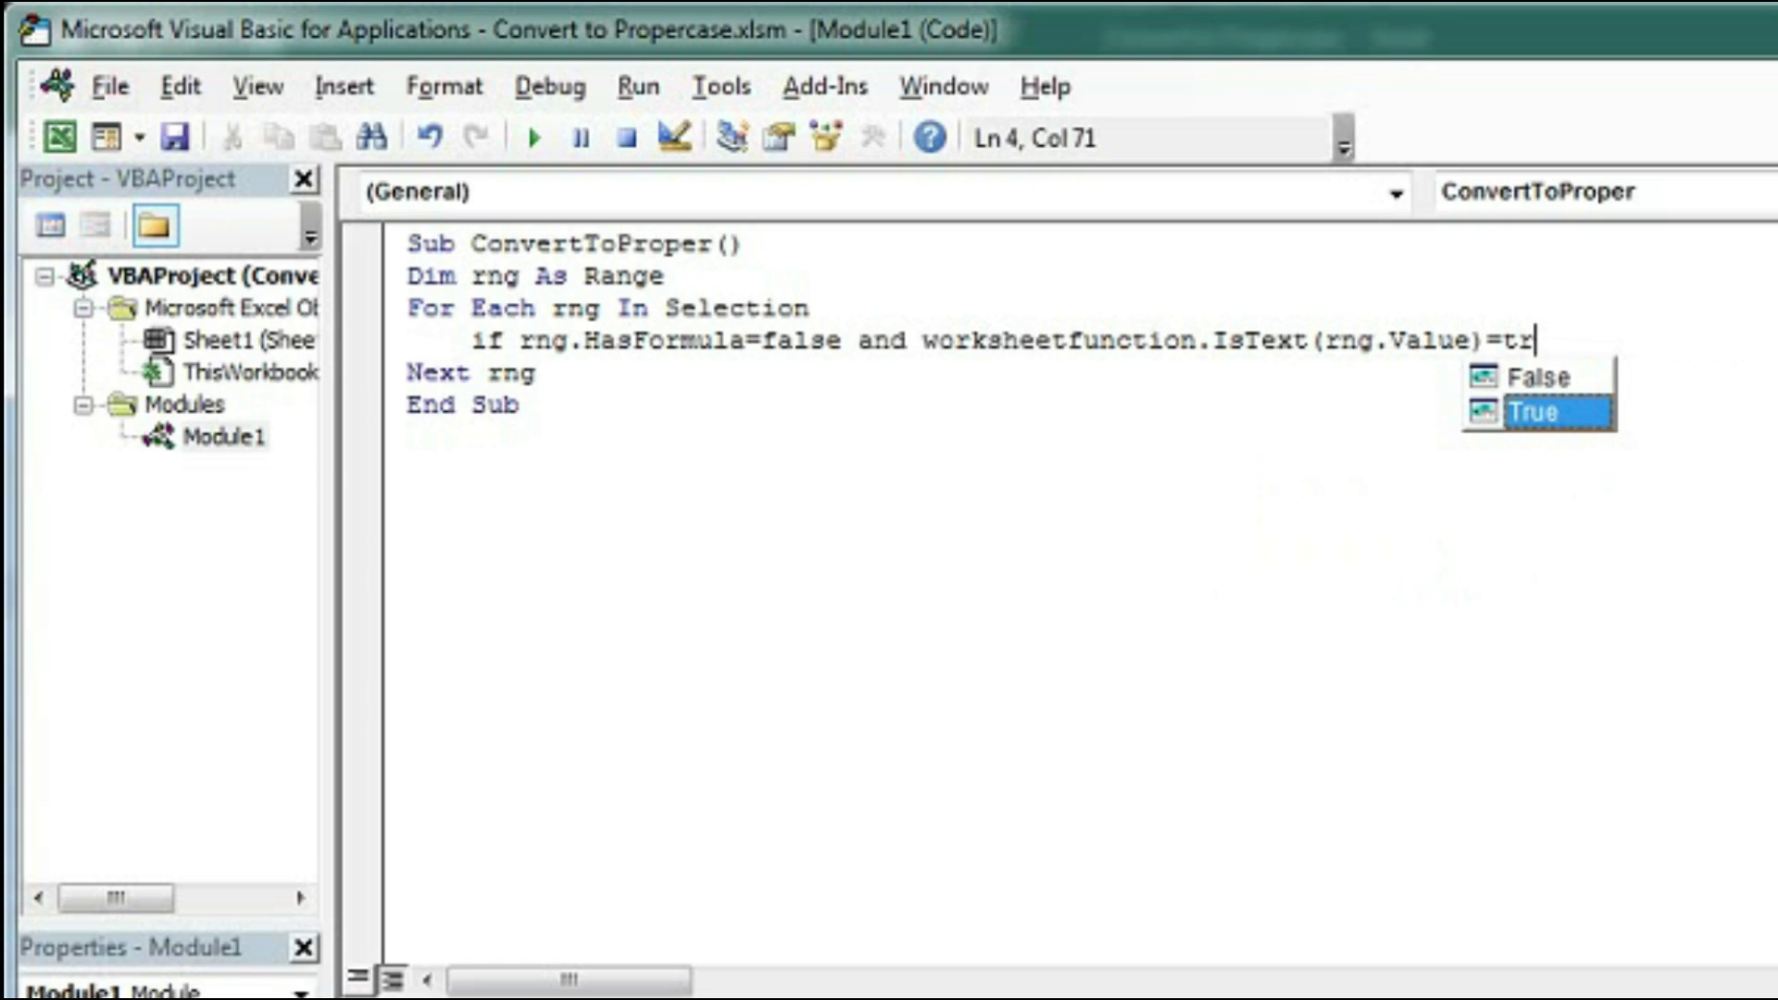
key(Tab)
text(the)
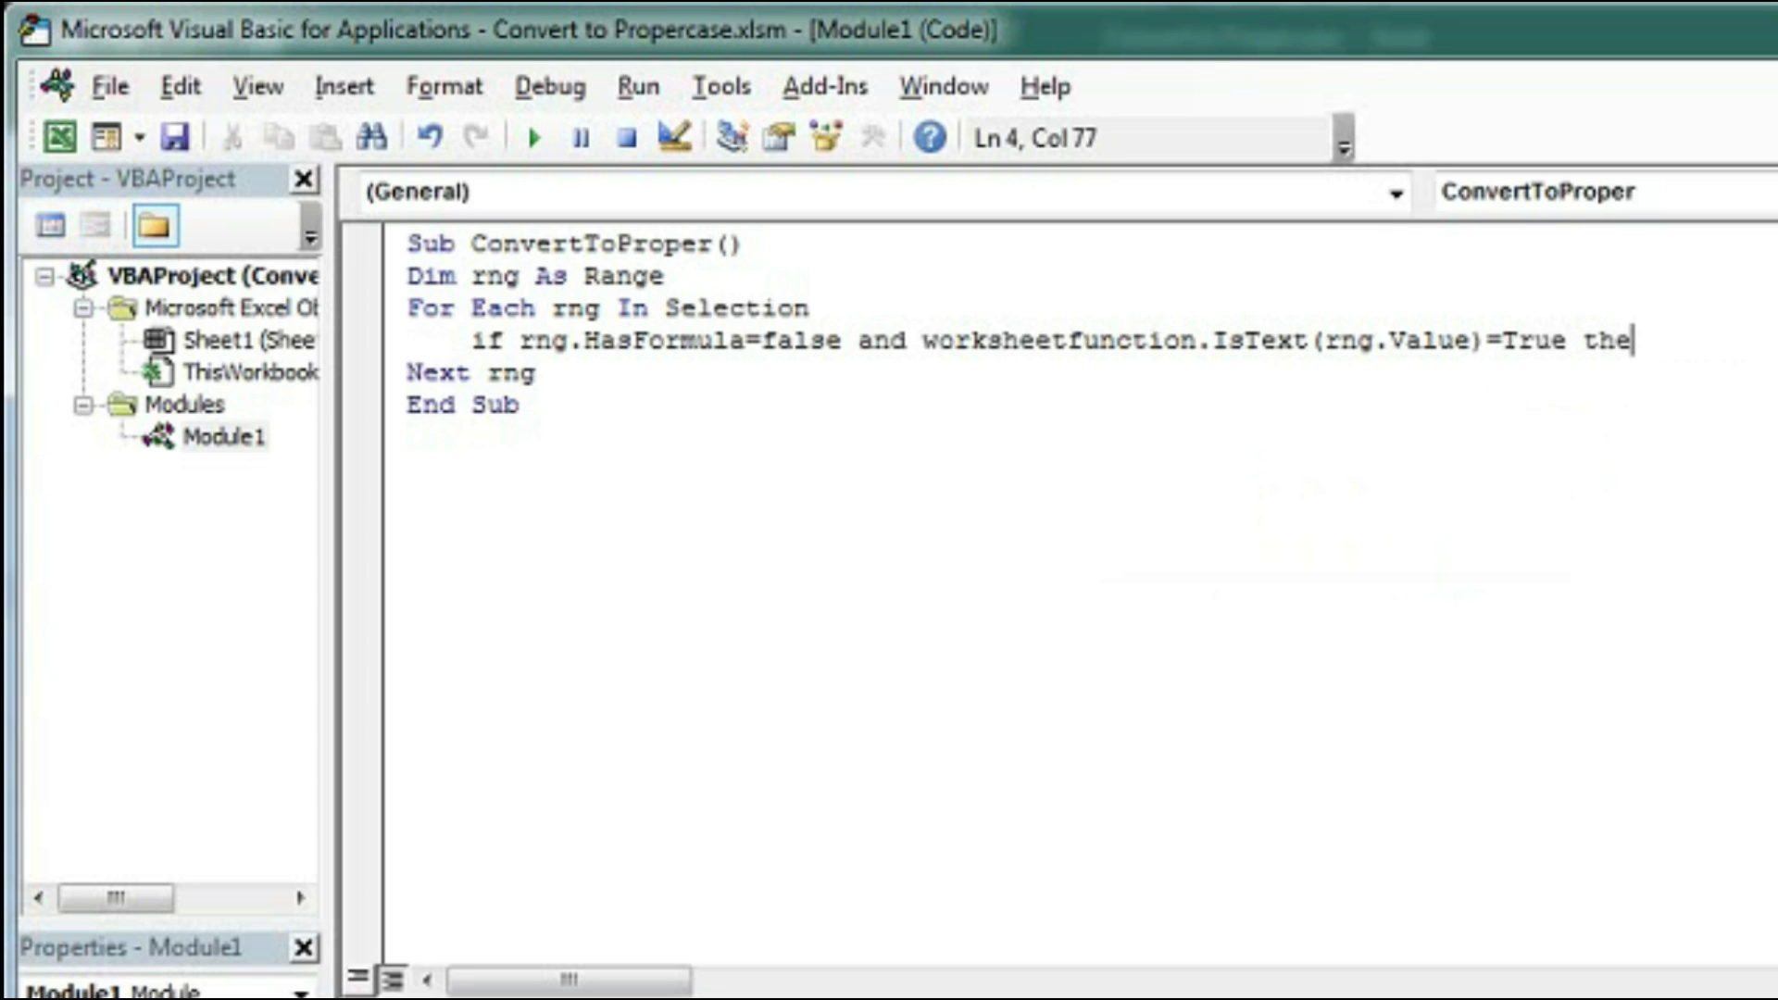
key(Return)
key(Return)
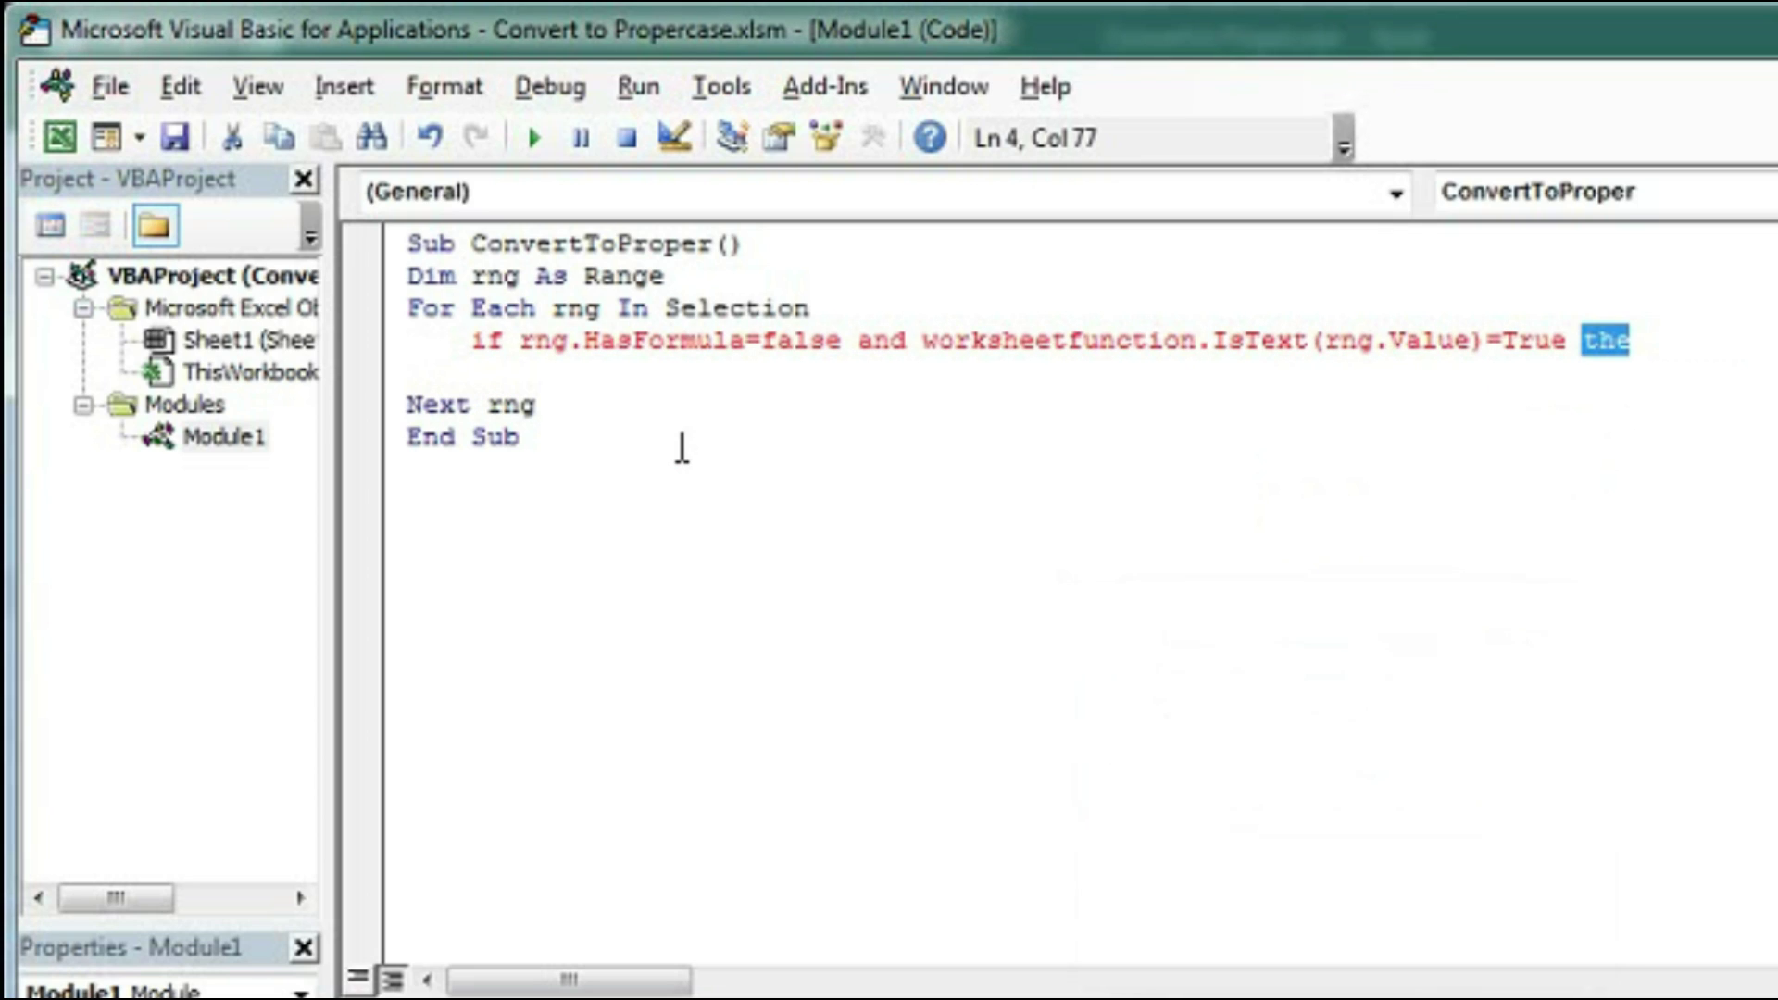
click(1653, 340)
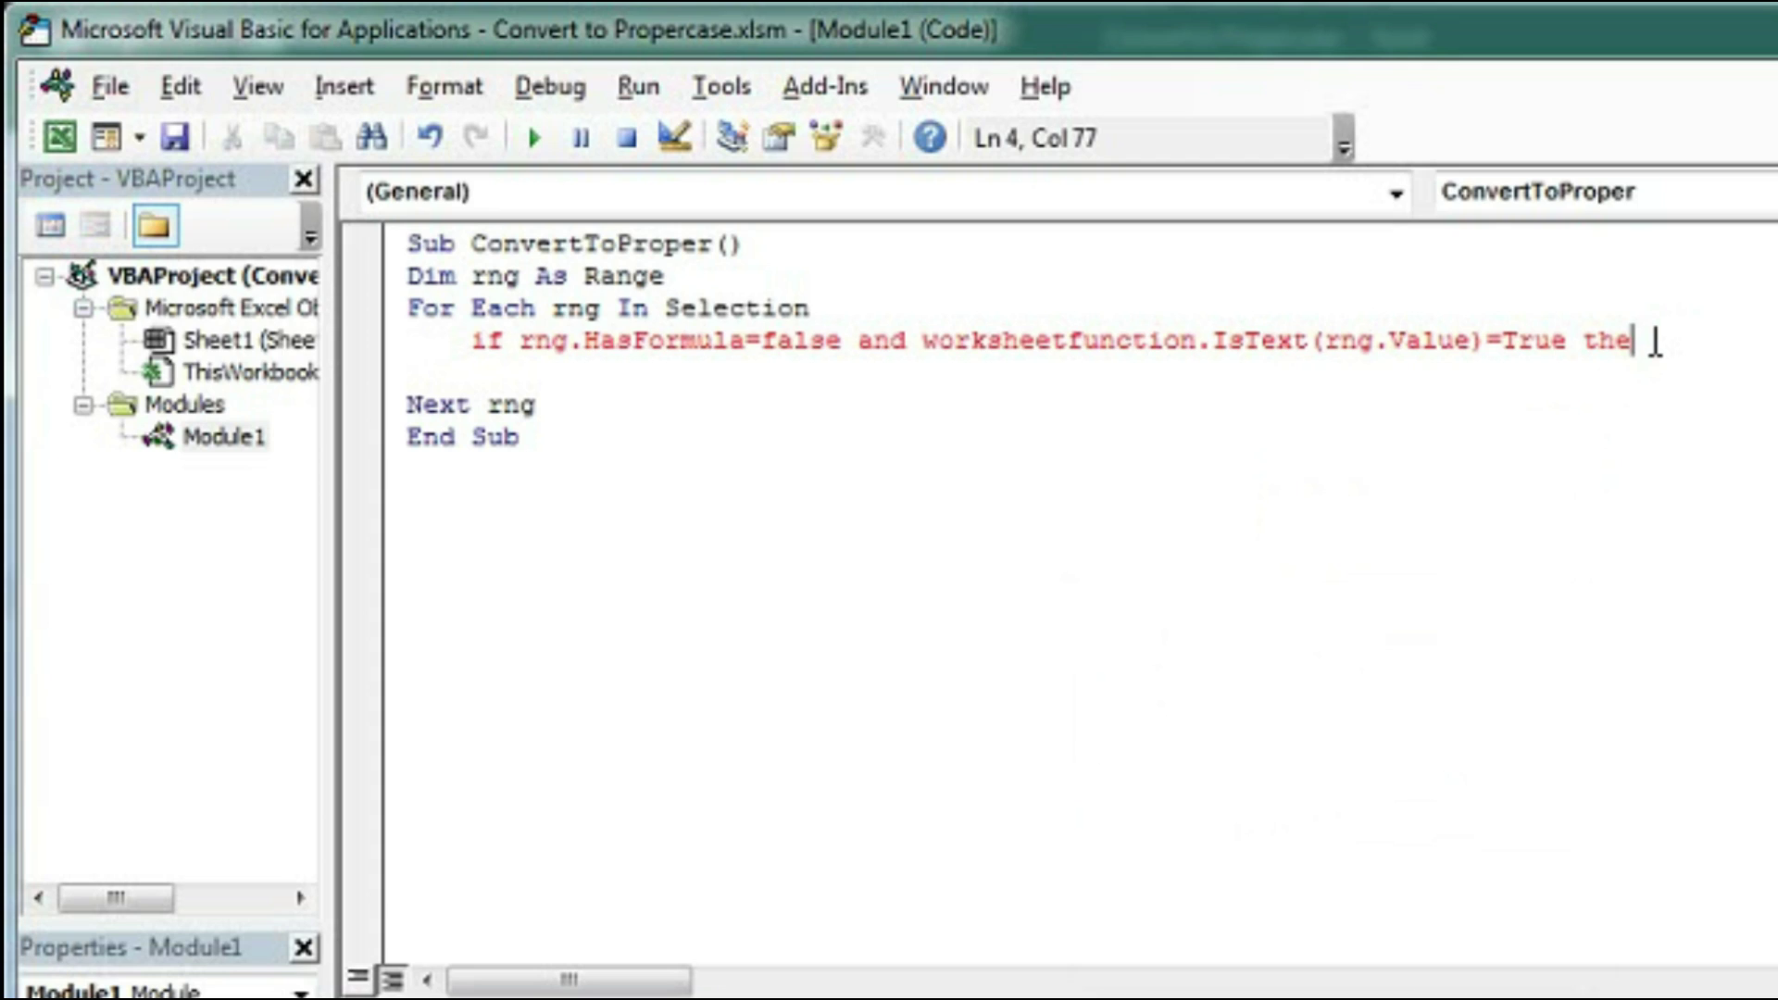
text(n)
Step: Add rng.Value = WorksheetFunction.Proper(rng.Value) as the body of the If block
key(Return)
key(Return)
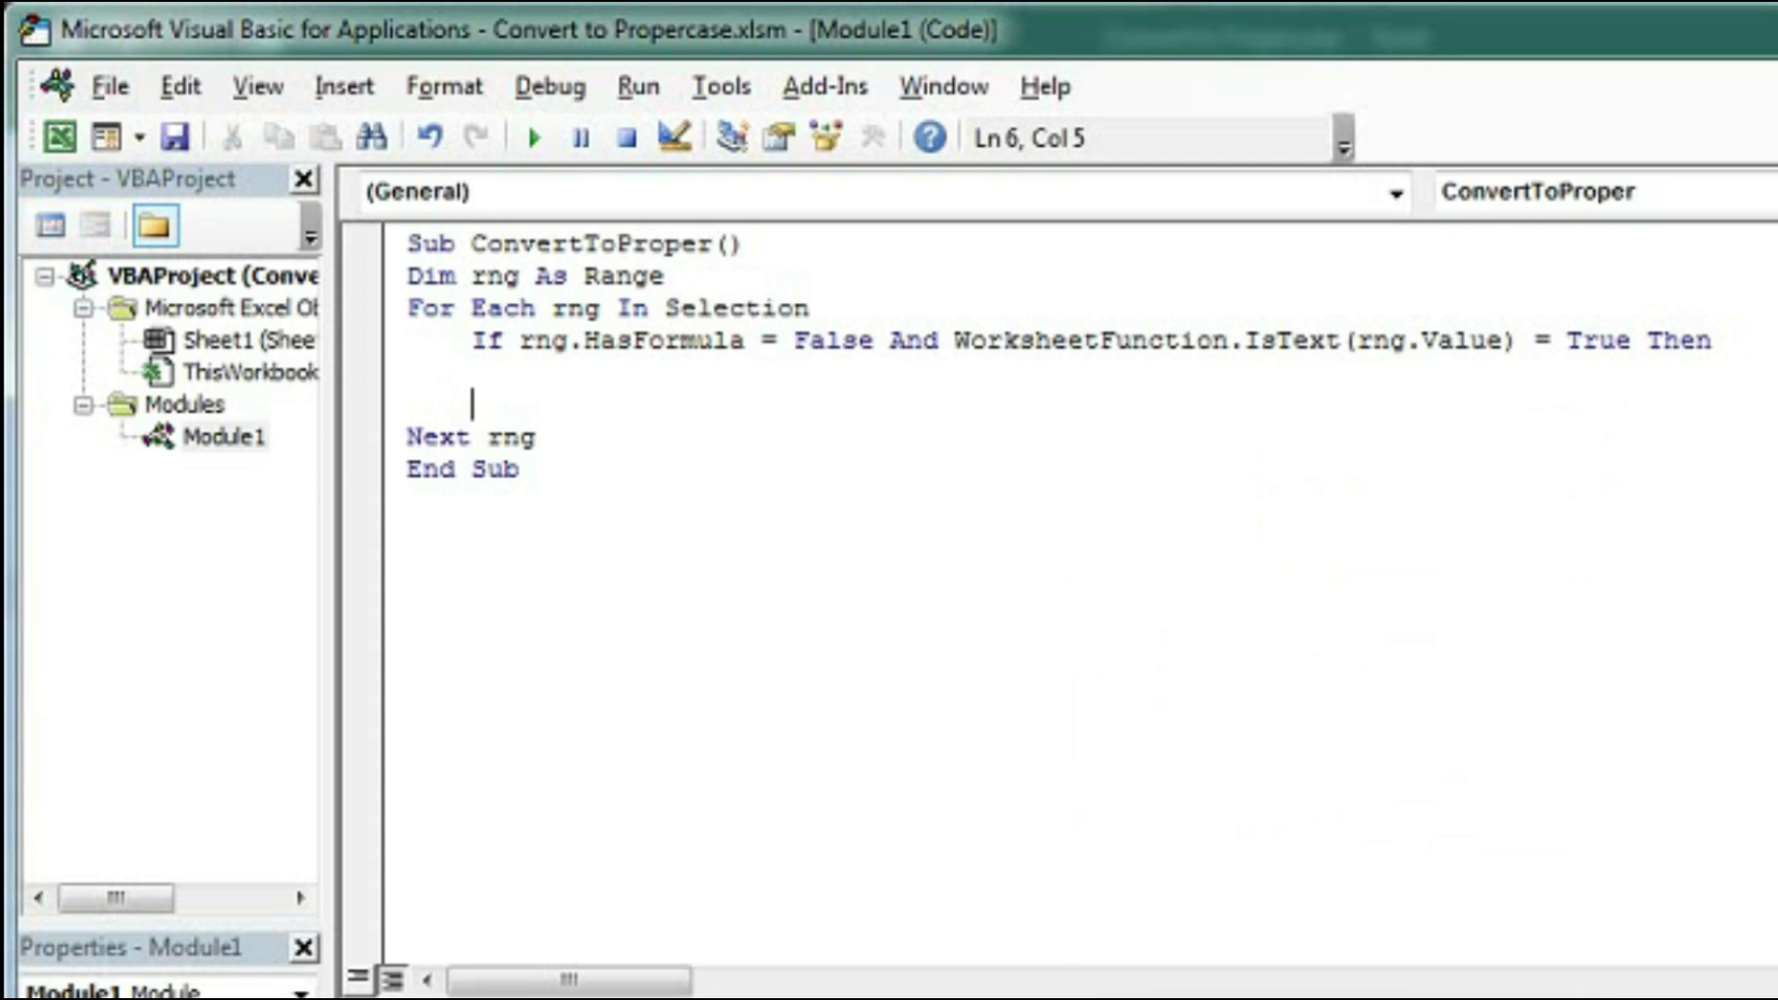
text(end )
text(if)
key(Up)
key(Tab)
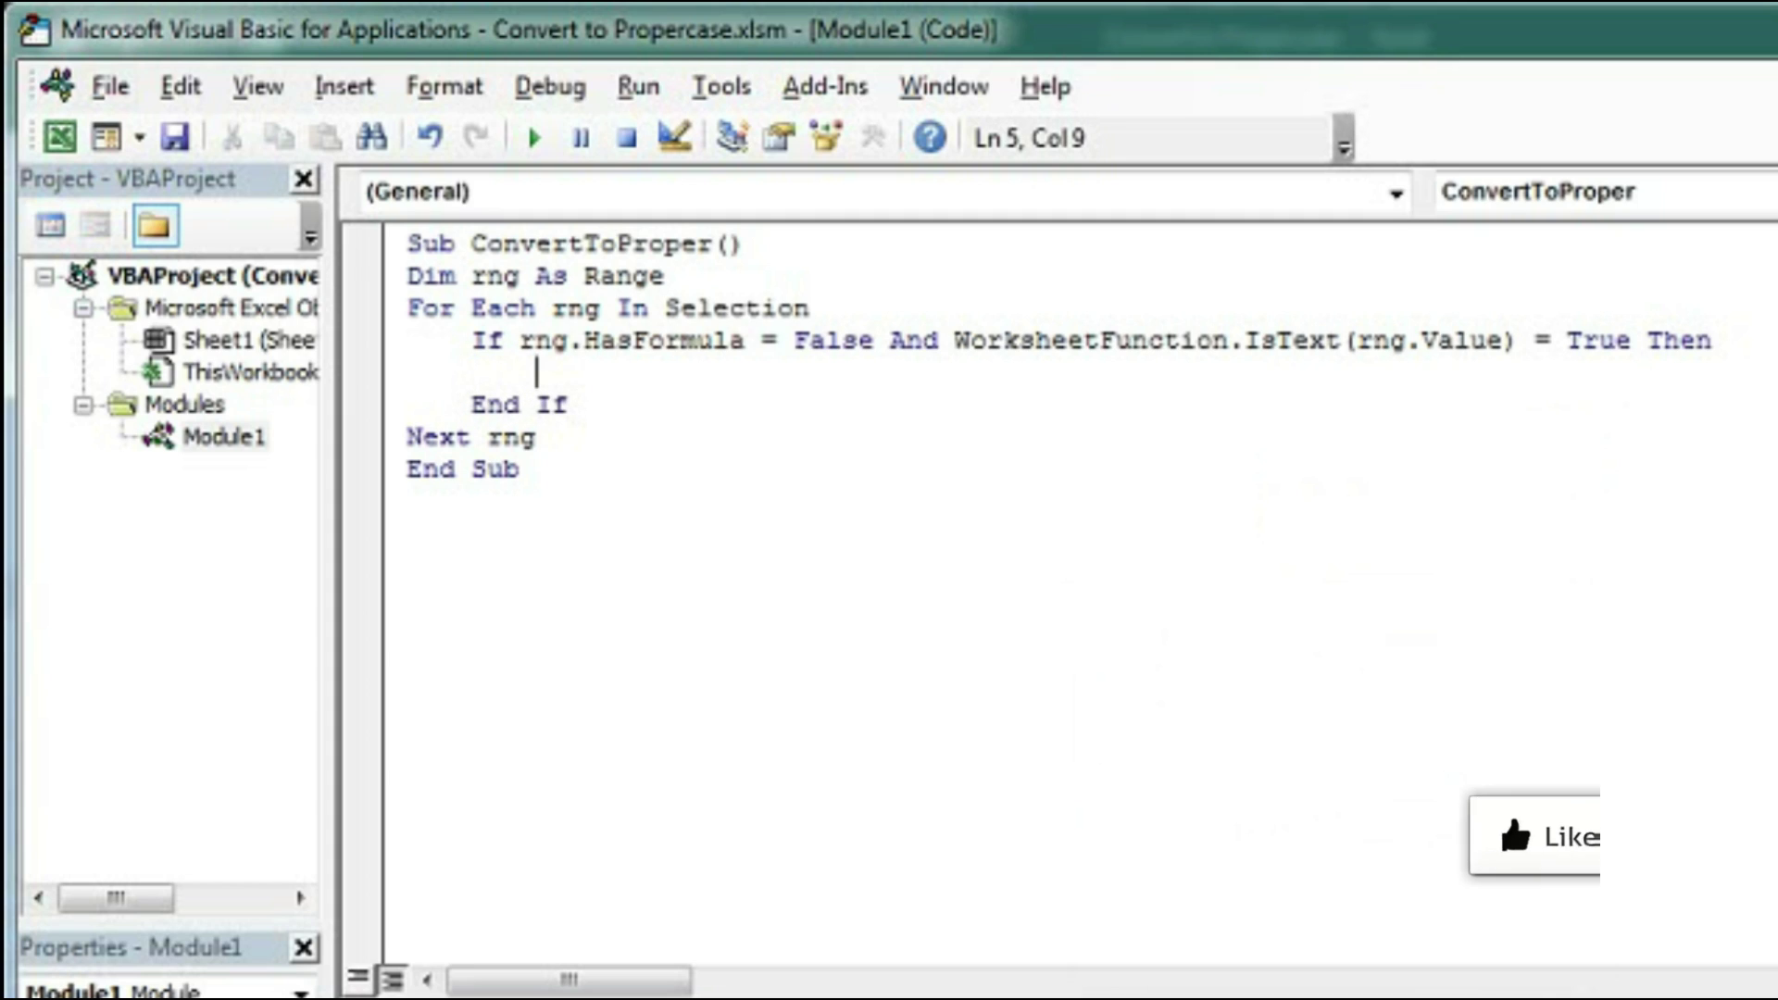
text(rn)
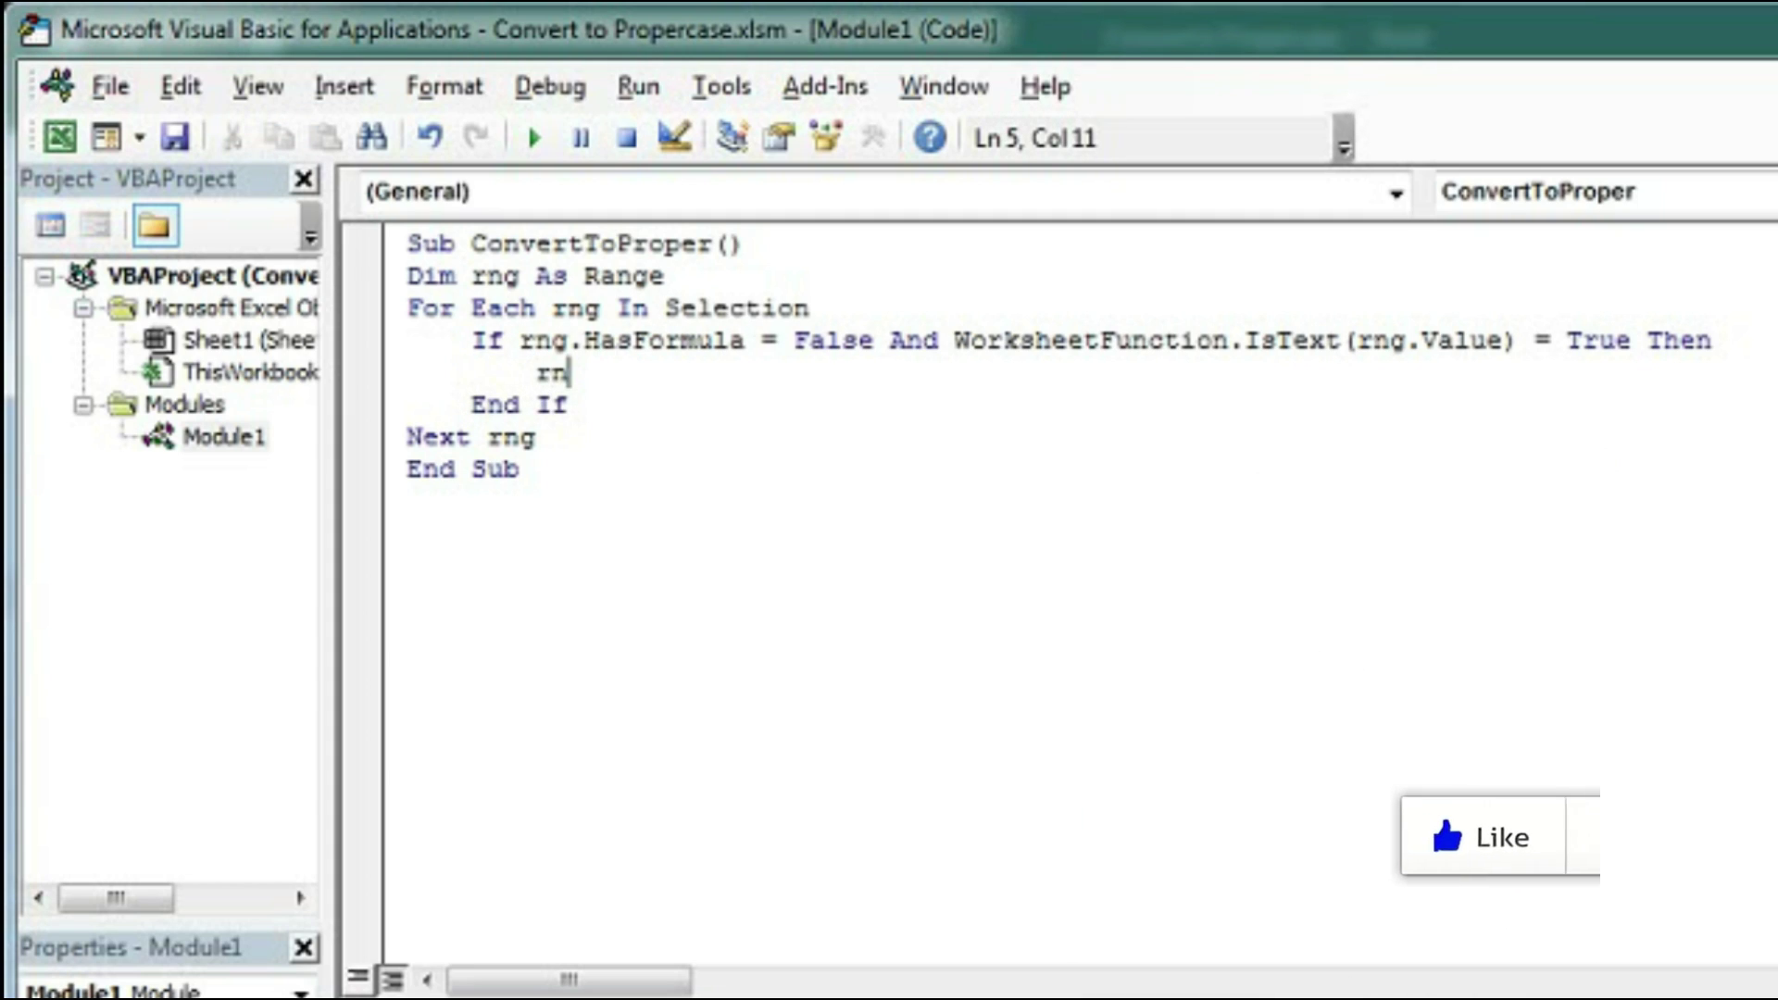
text(g.)
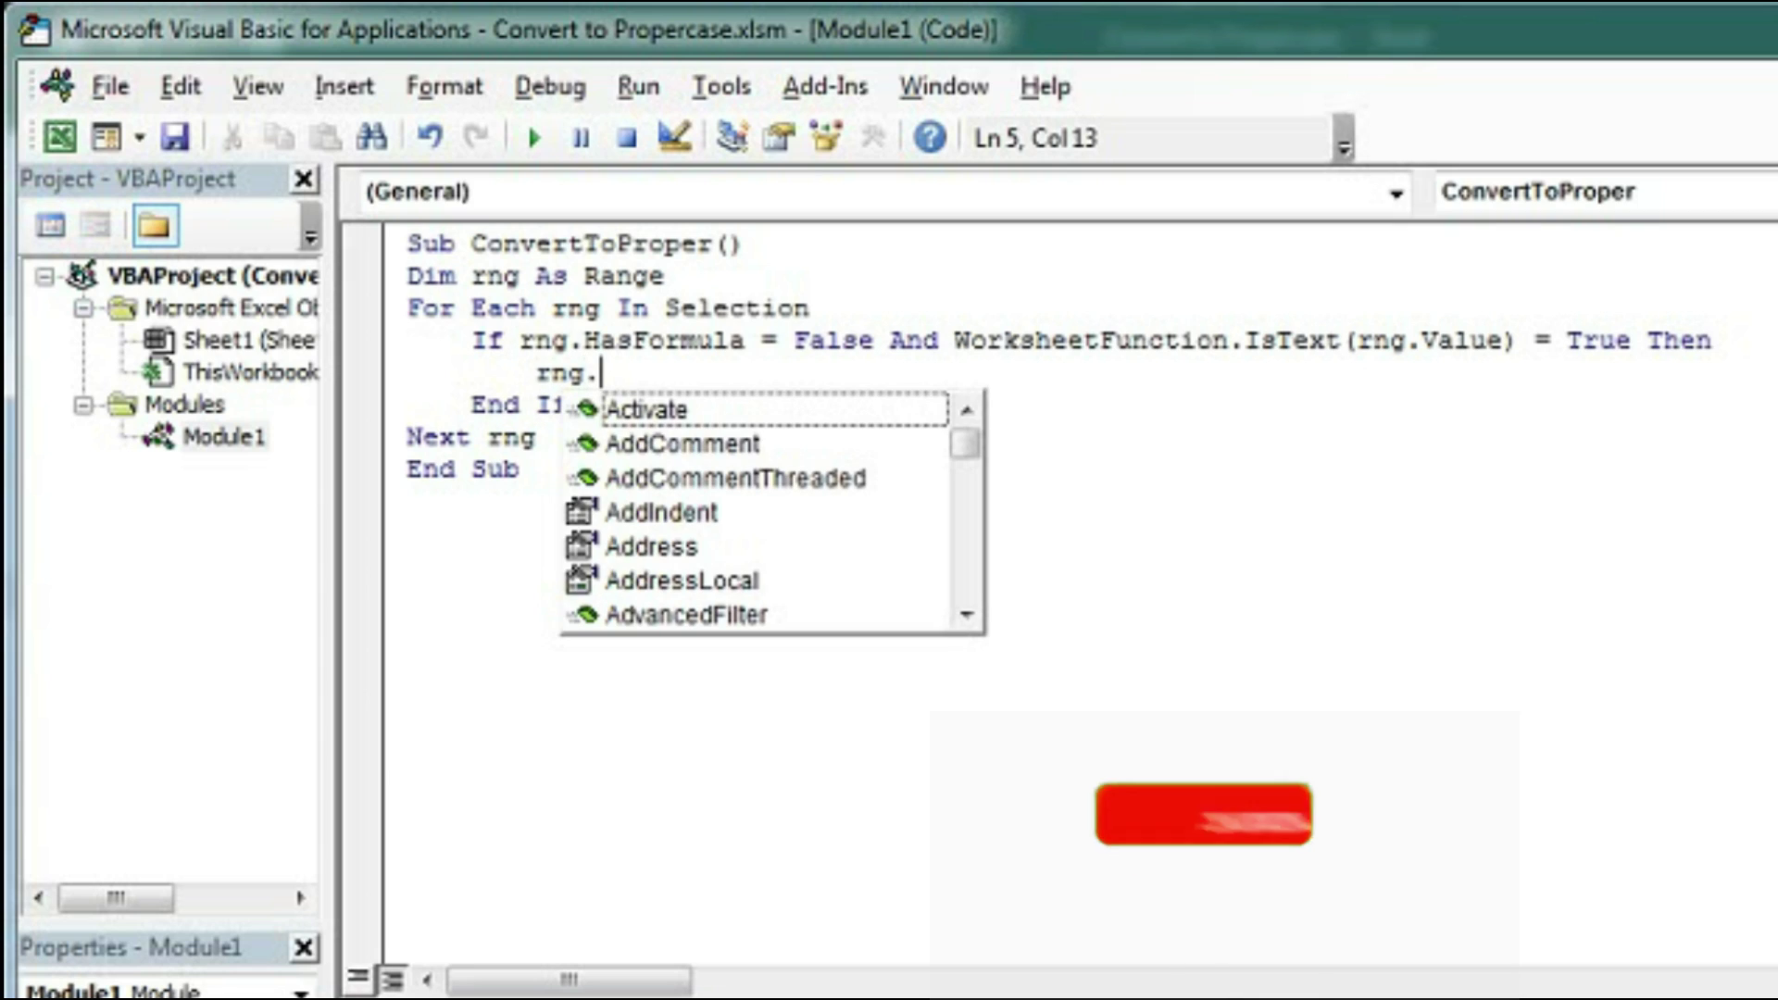
text(va)
key(Tab)
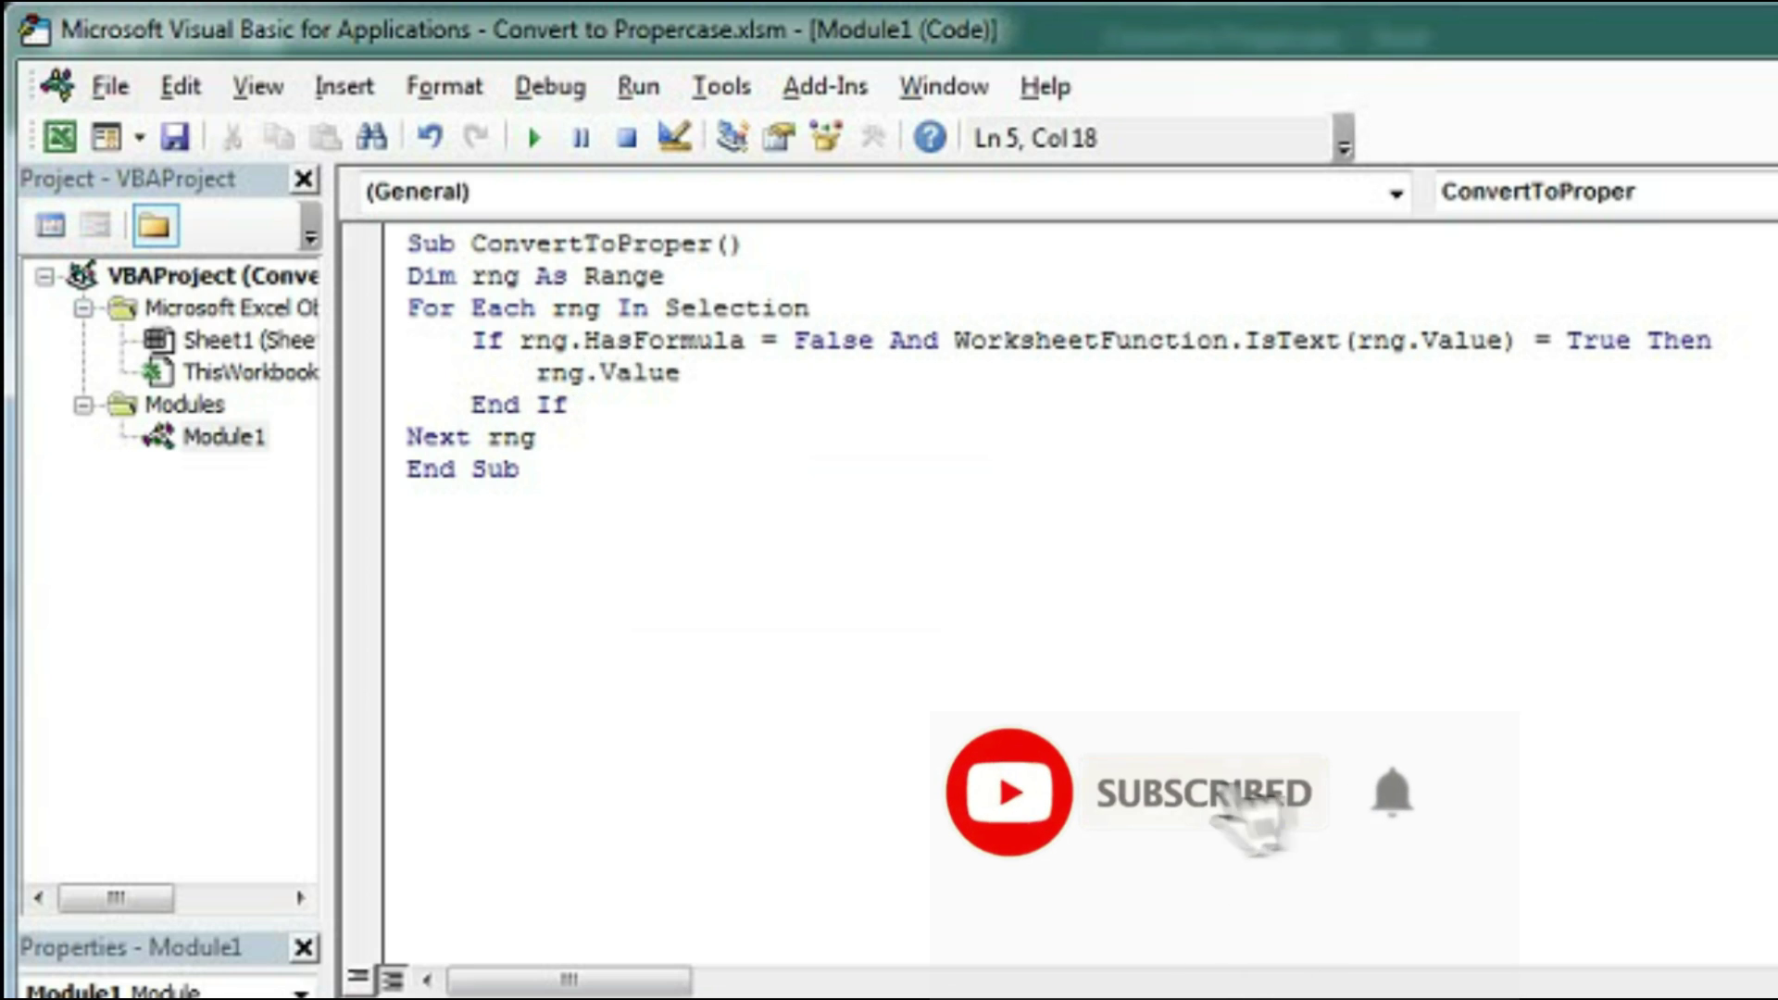
text(=)
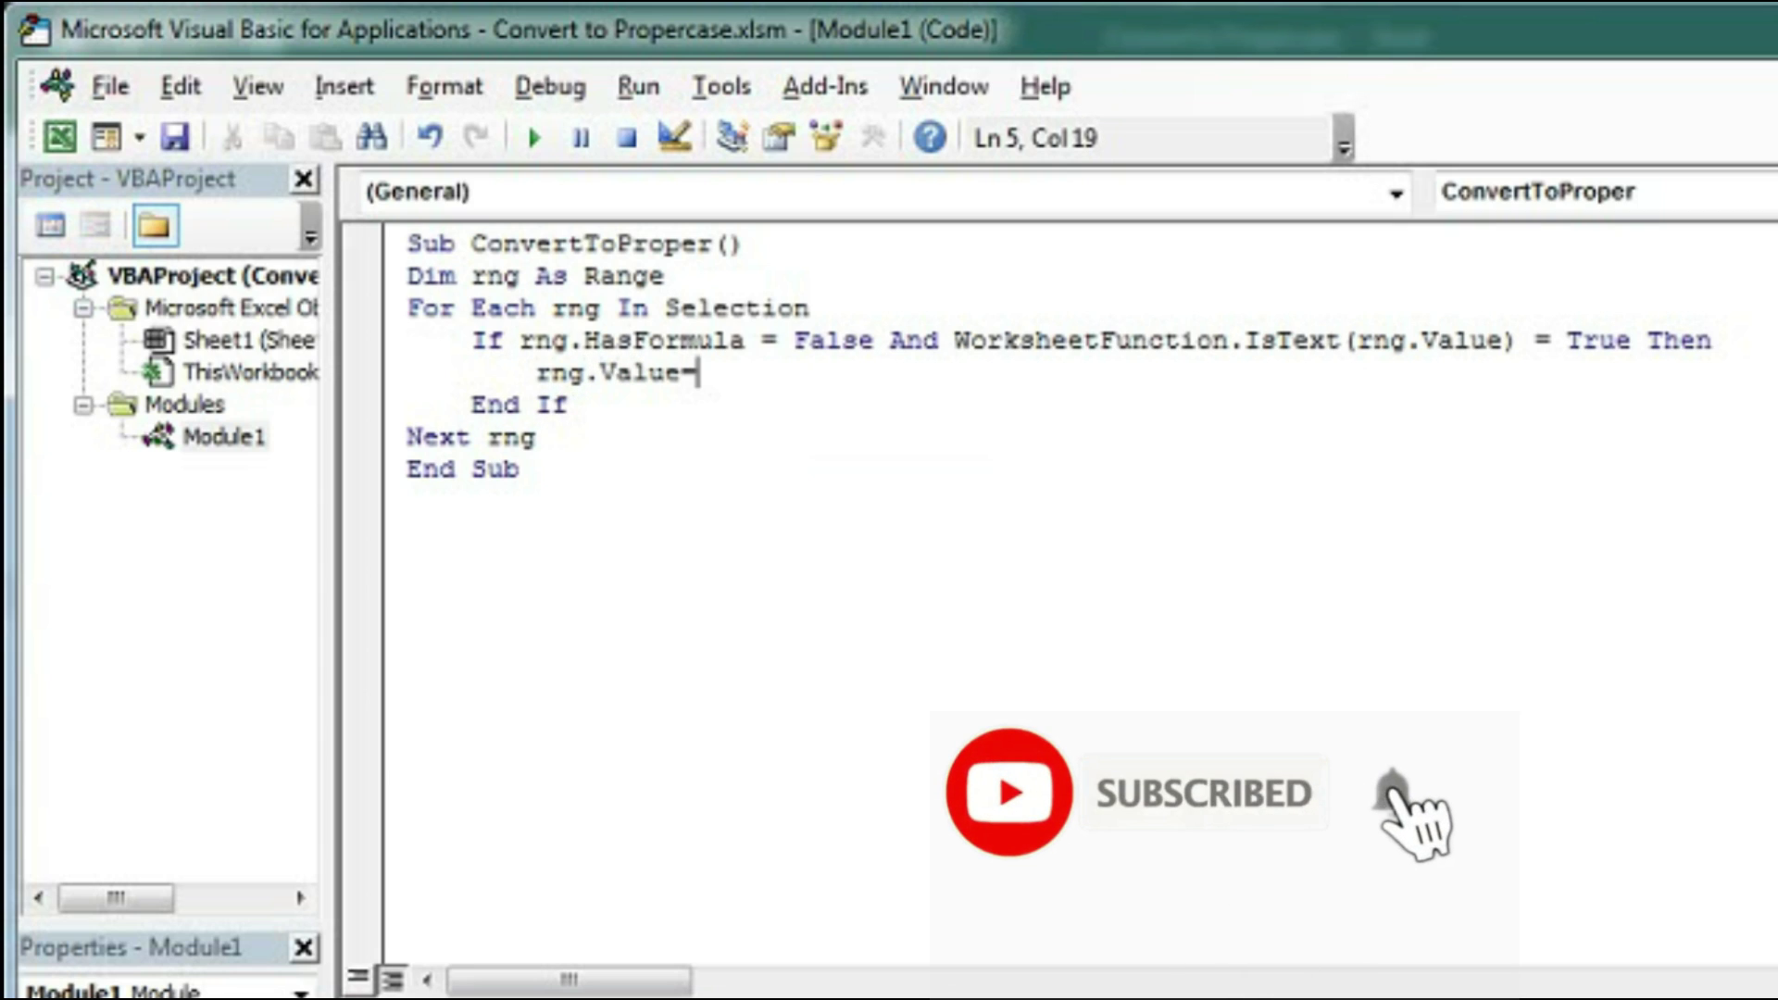
text(work)
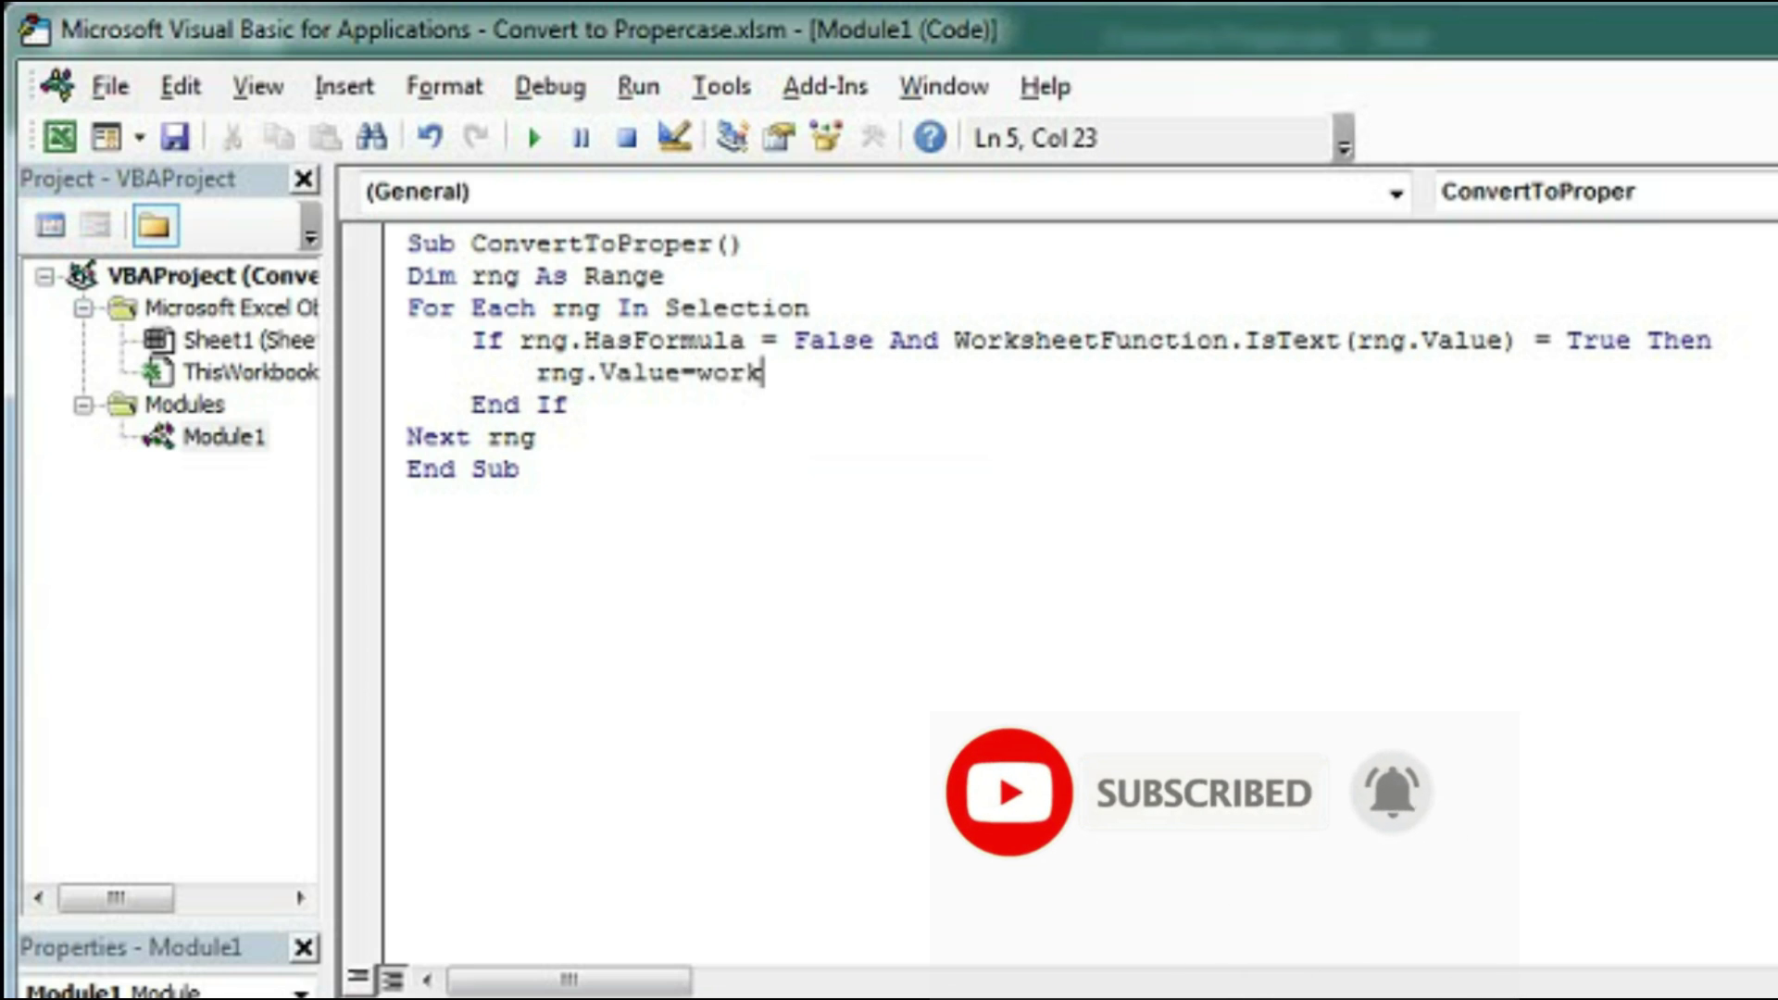
text(sheet)
text(fu)
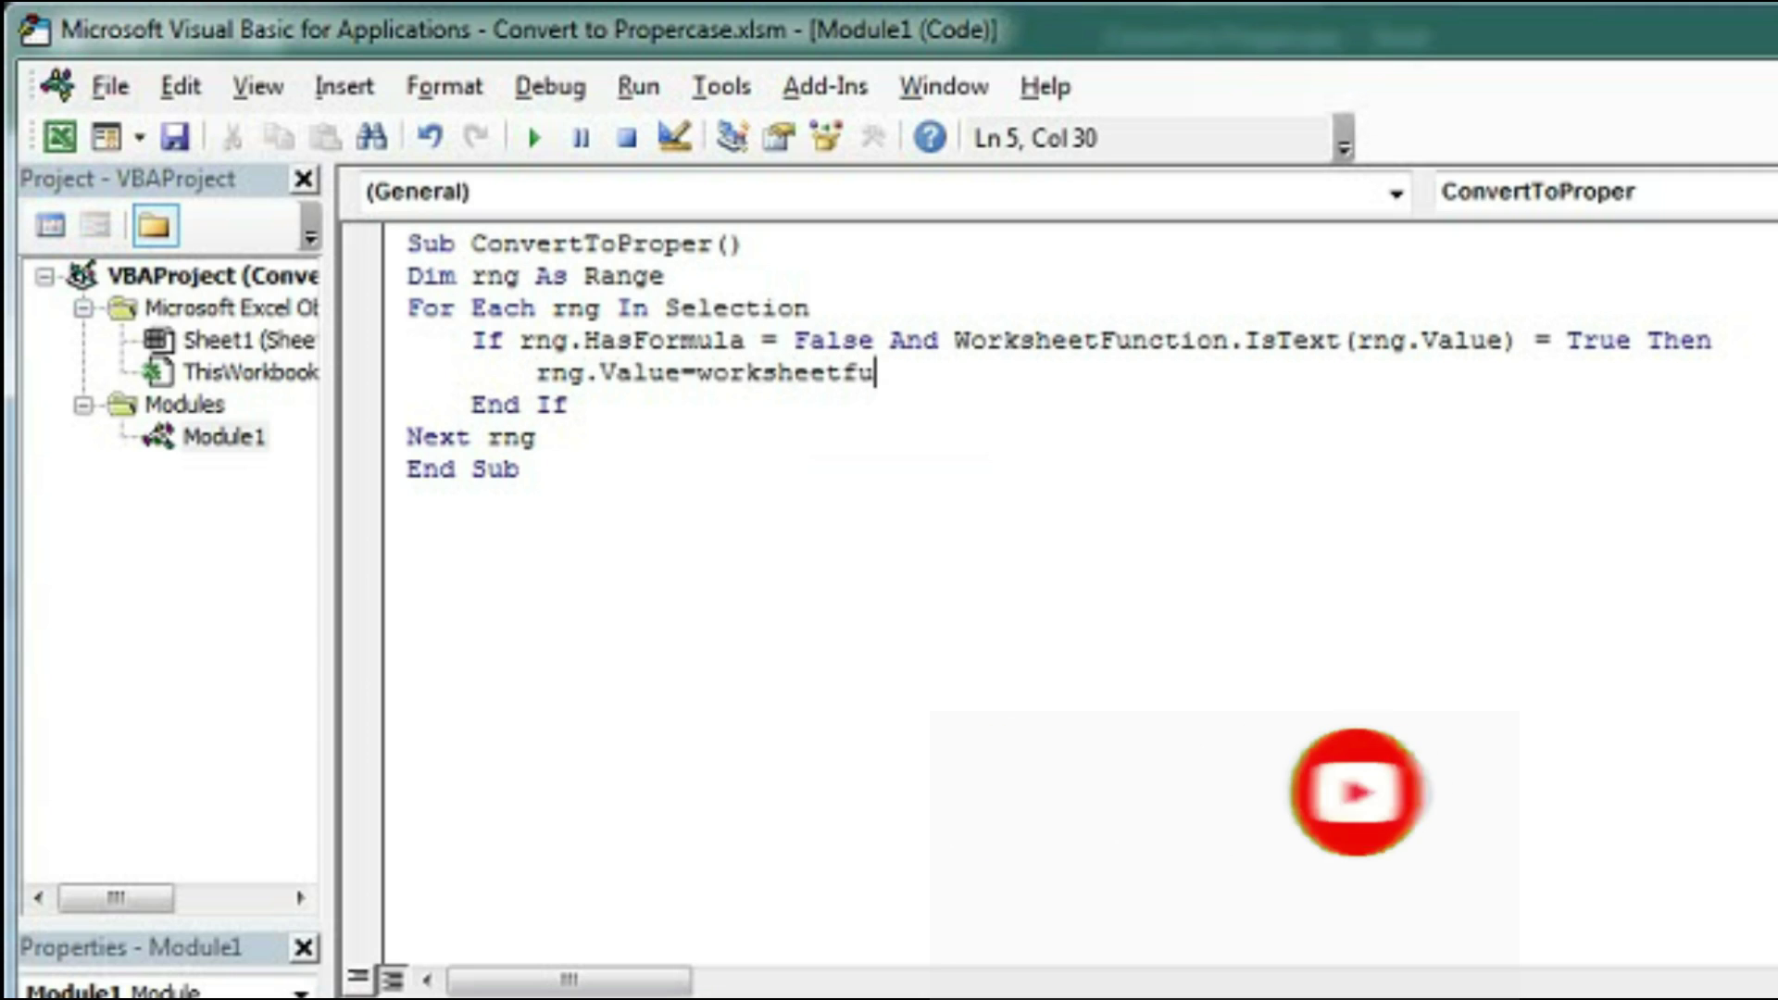
text(nction)
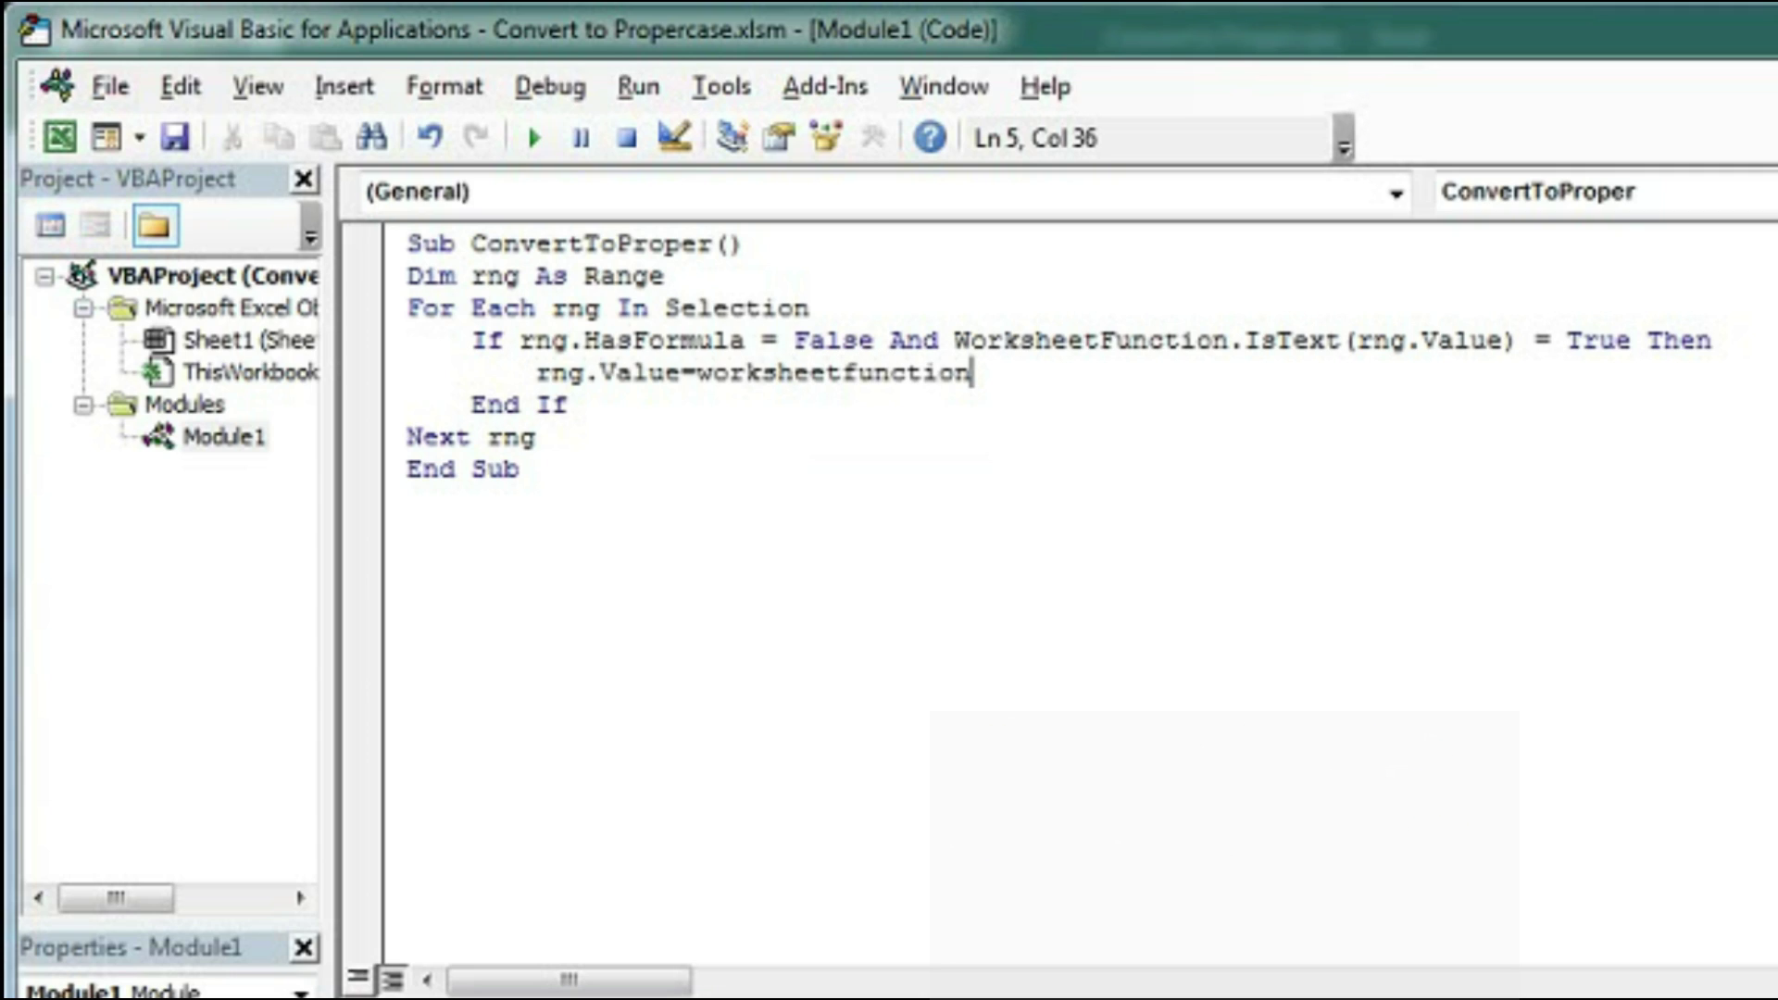
text(.pr)
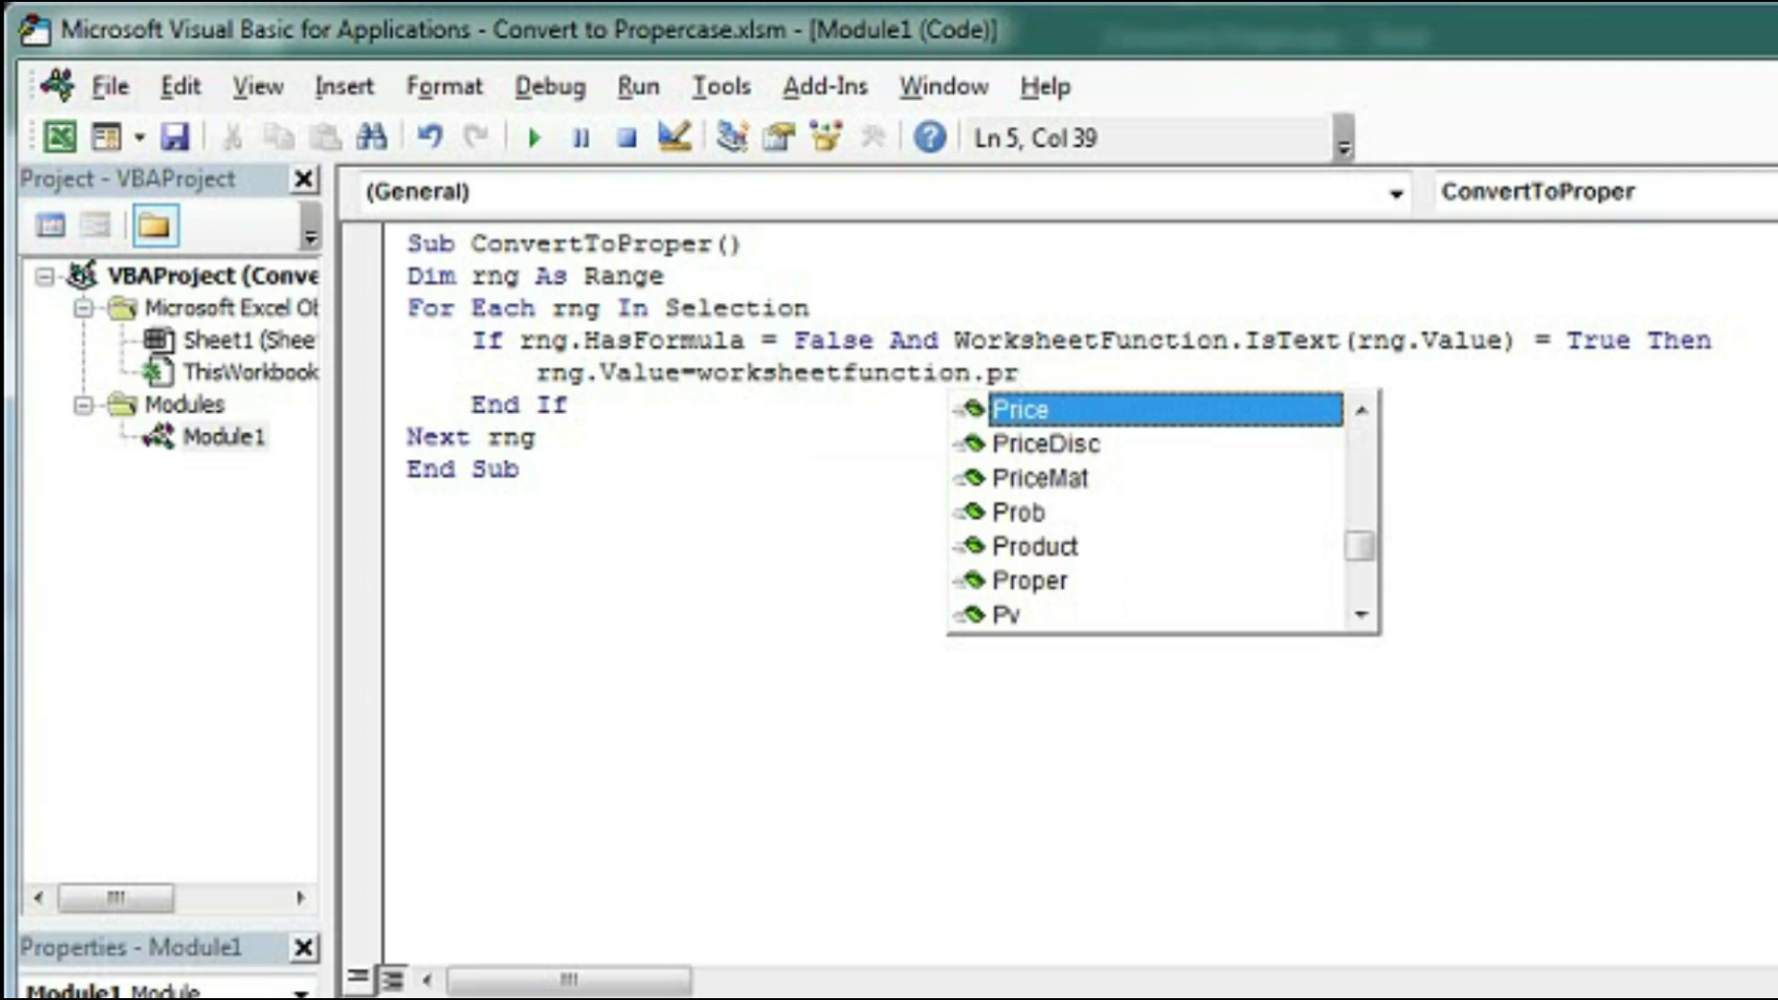
text(o)
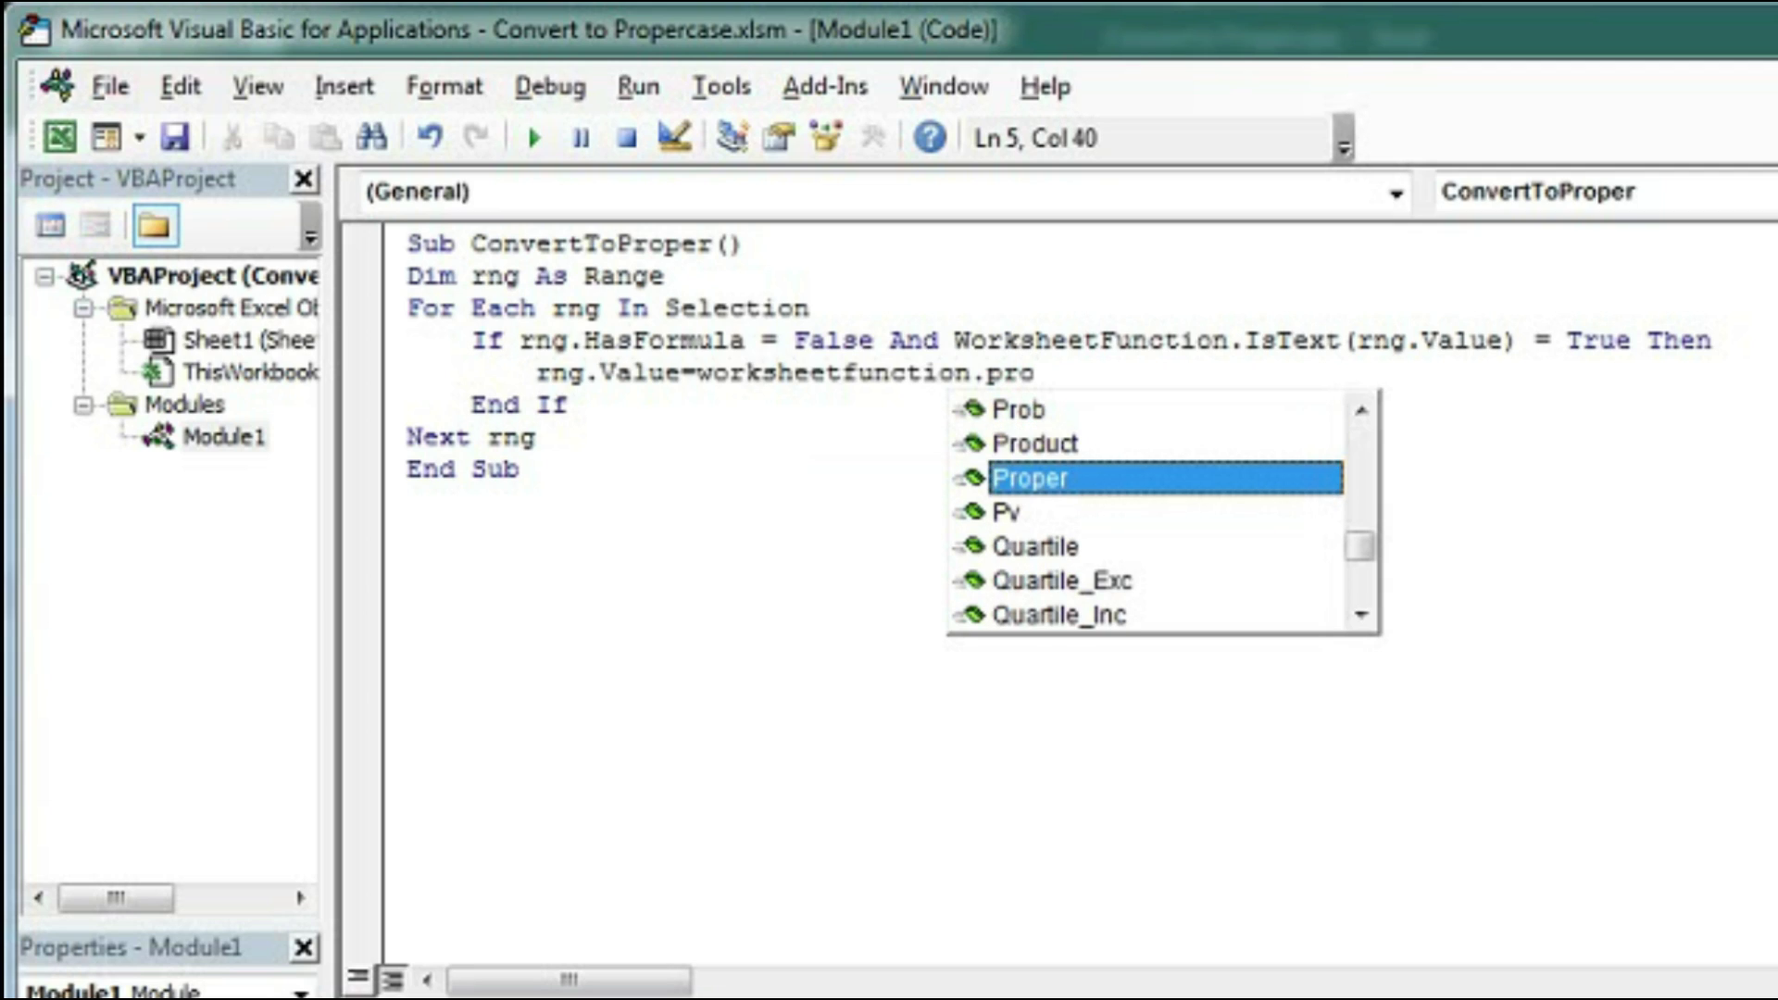
key(Tab)
text(()
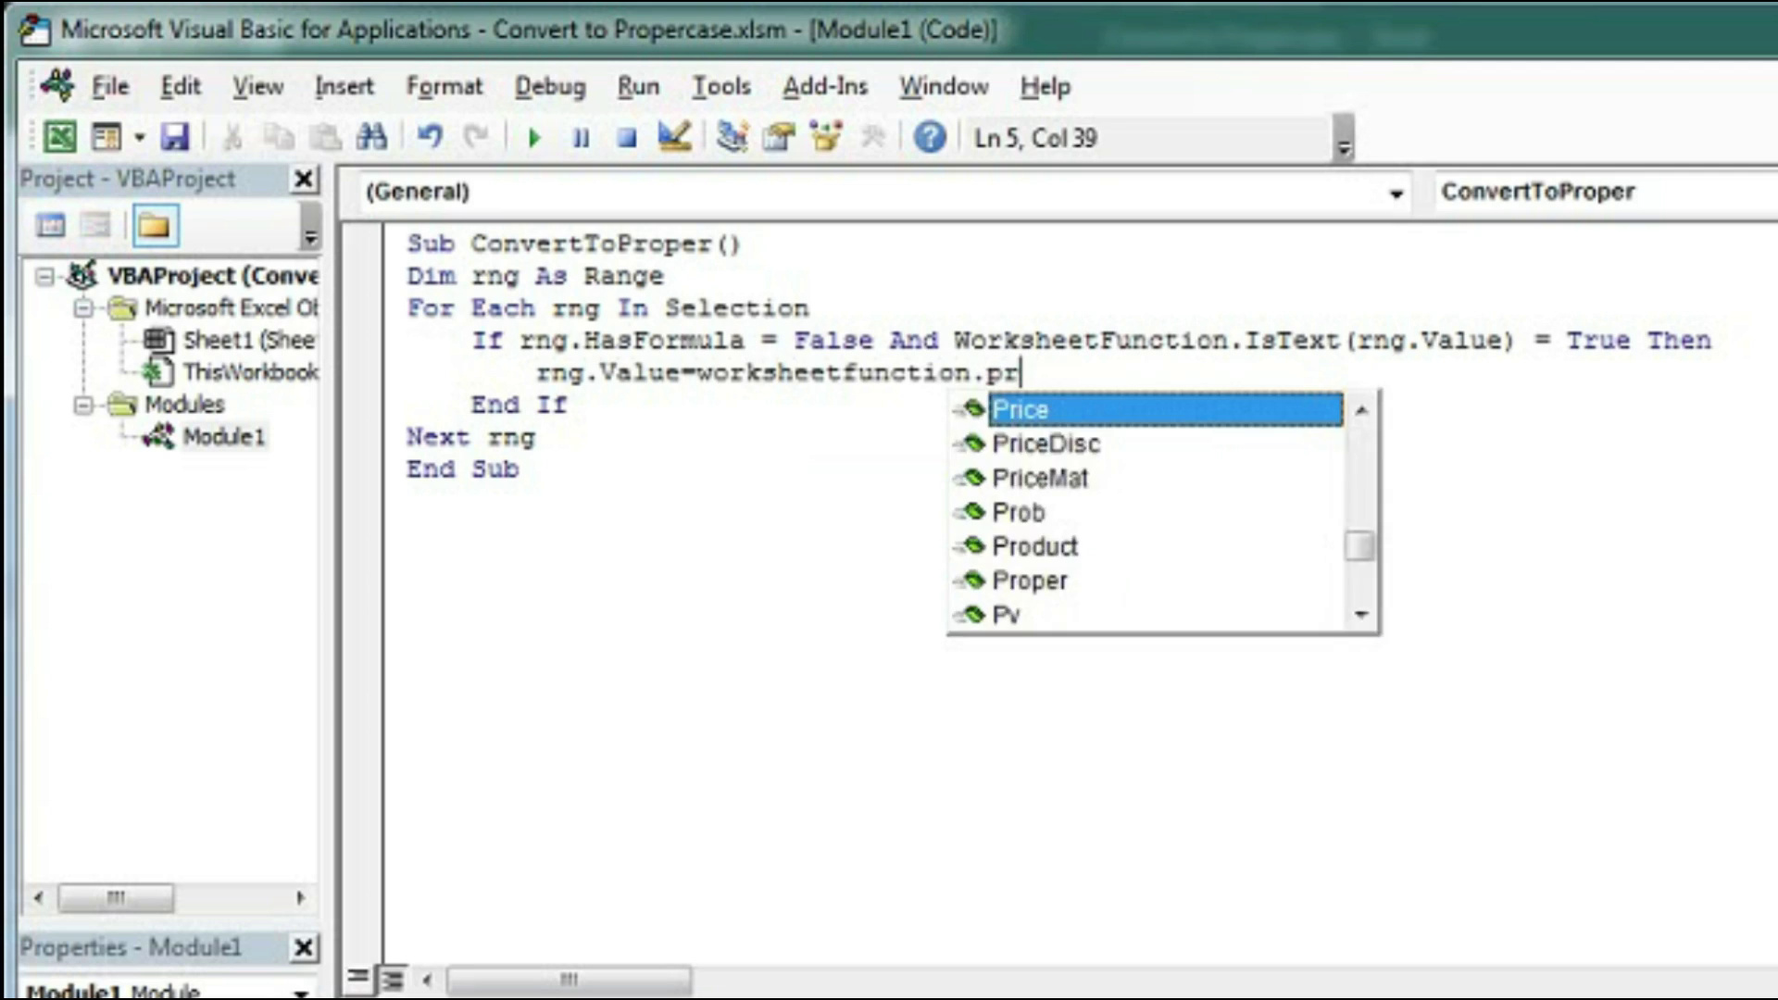
text(rng.)
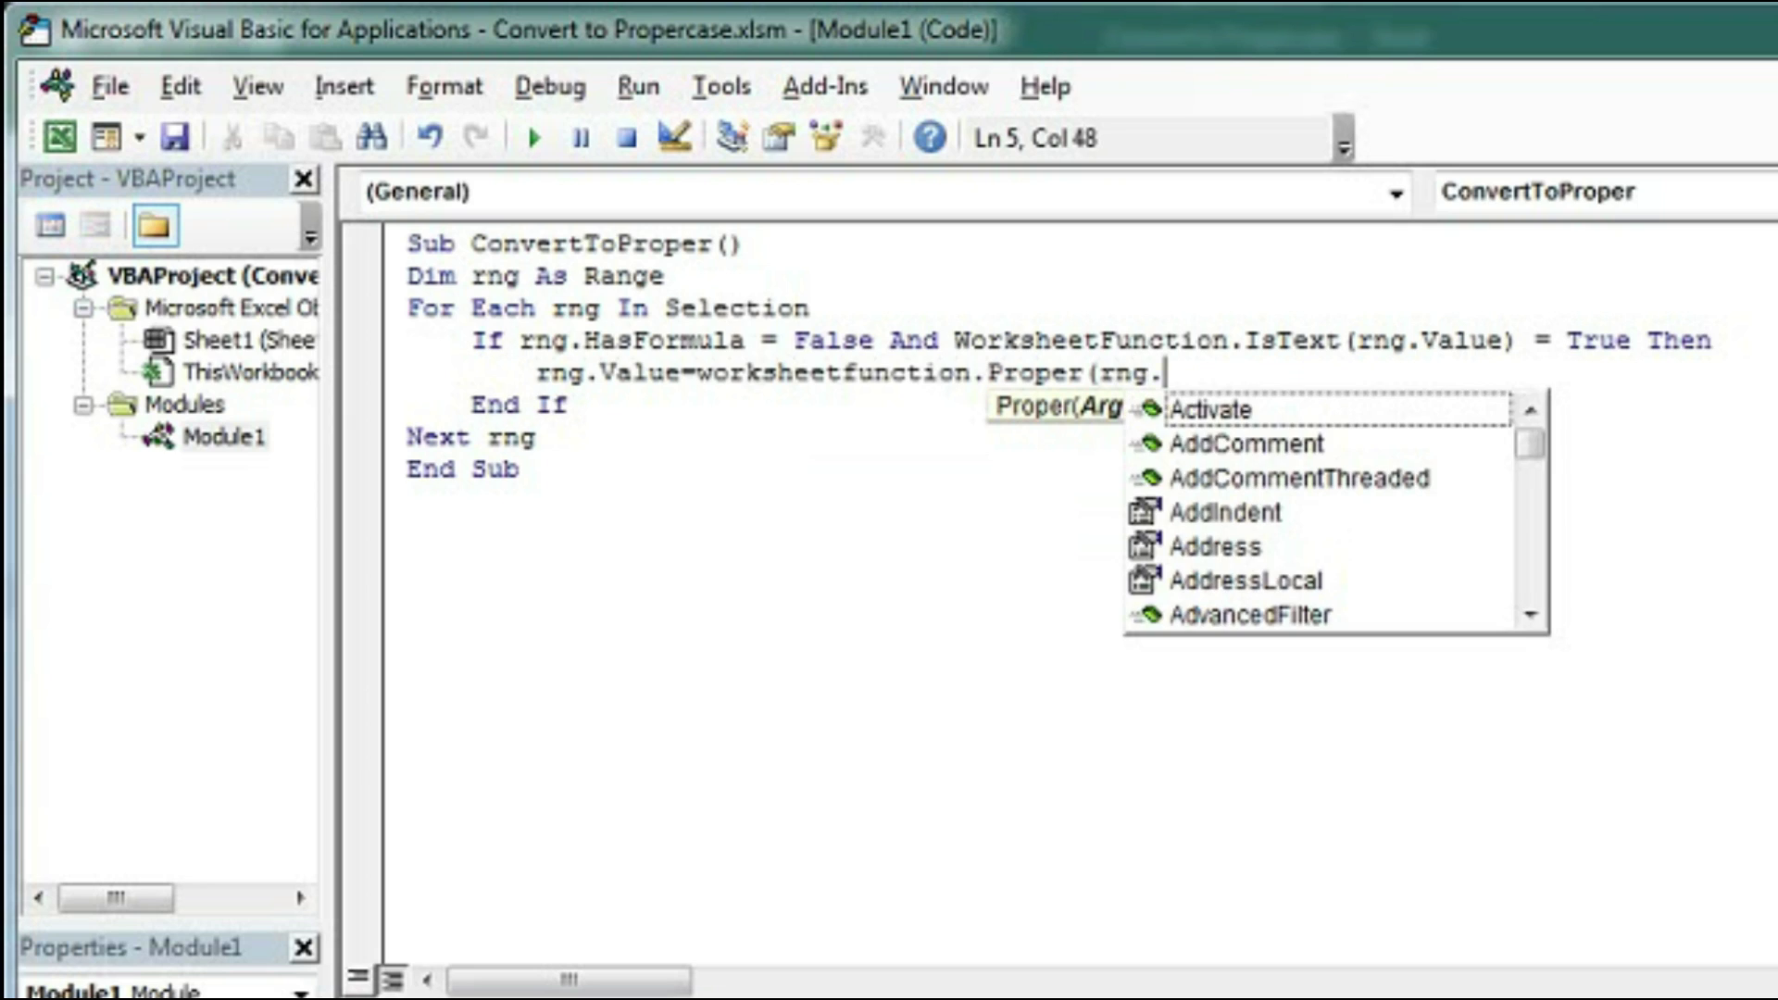
text(val)
key(Tab)
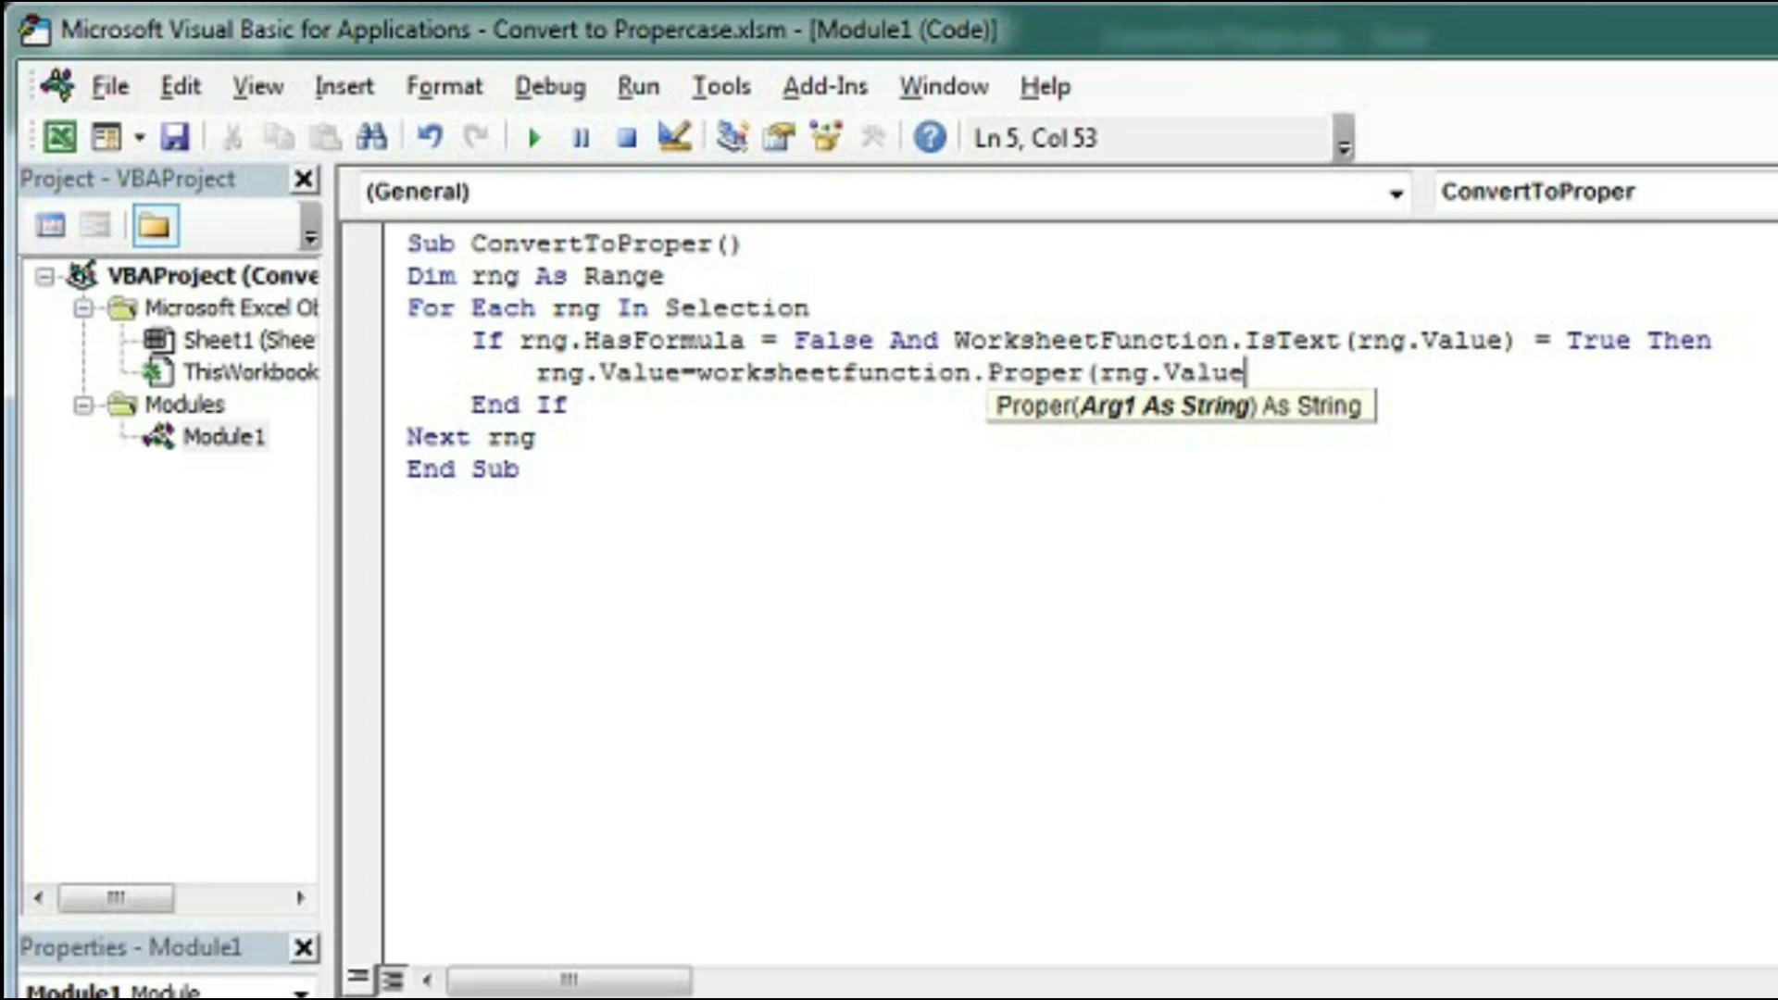
text())
Step: Assign the ConvertToProper macro to the Convert To Proper Case shape via Assign Macro
key(Down)
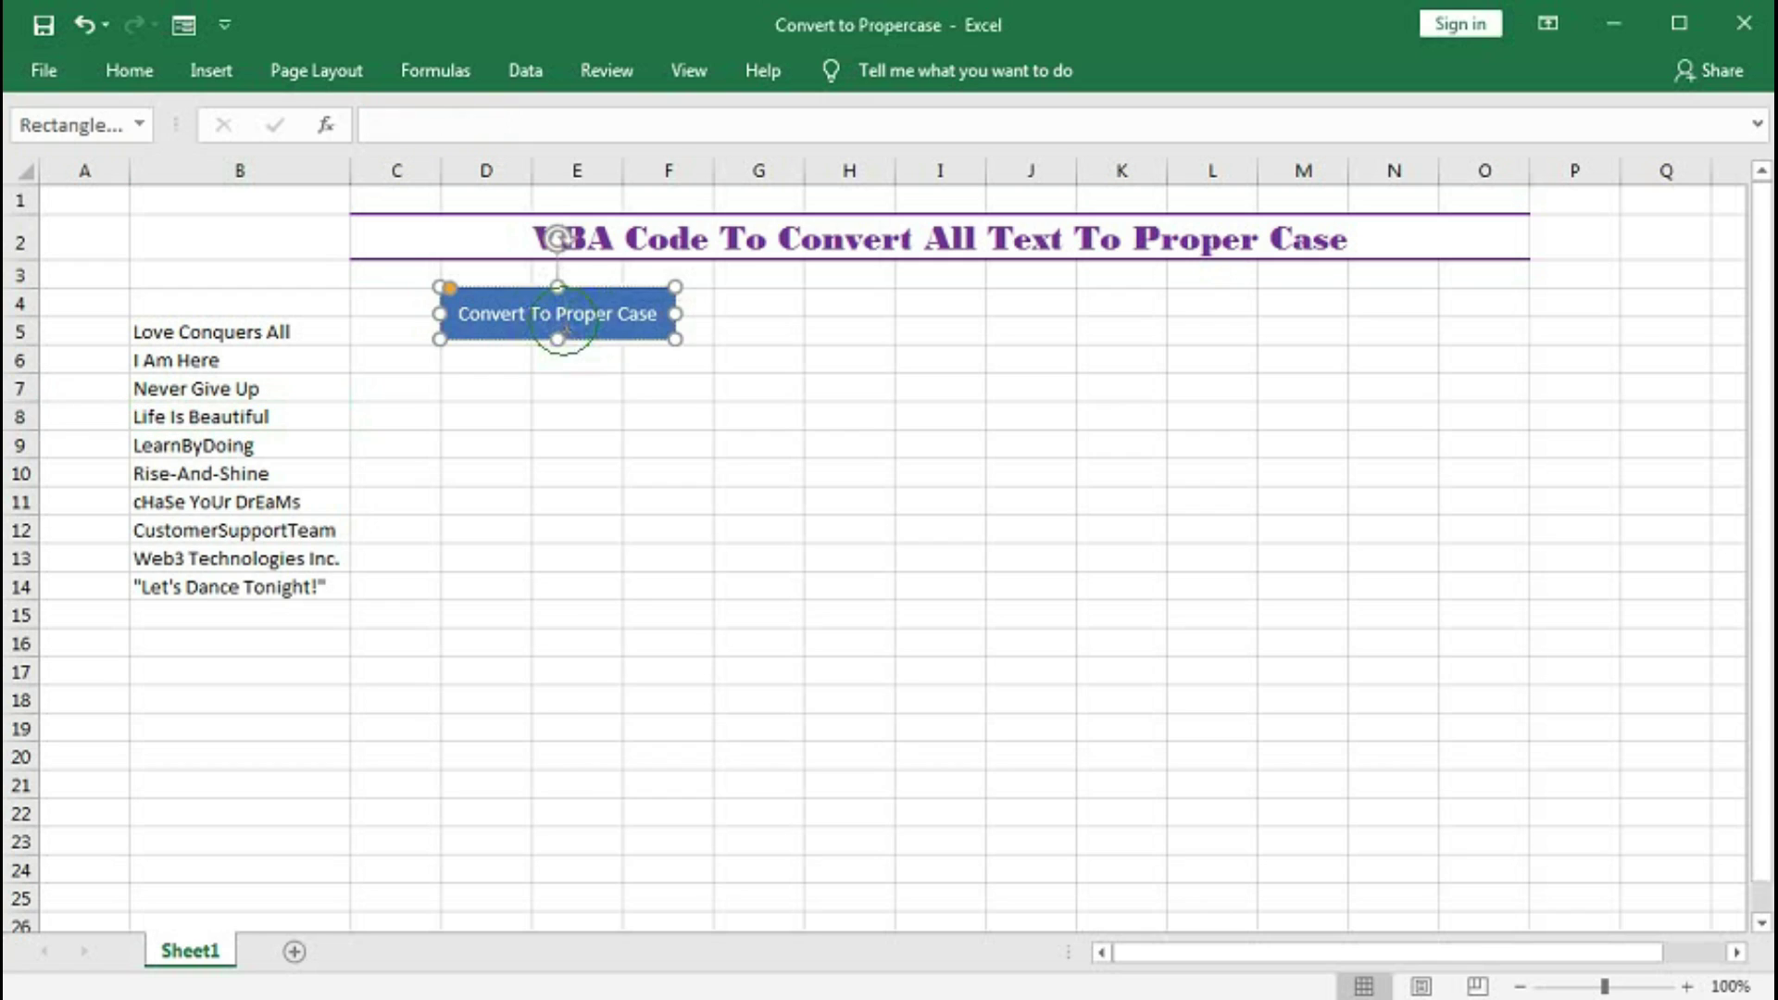
right_click(563, 317)
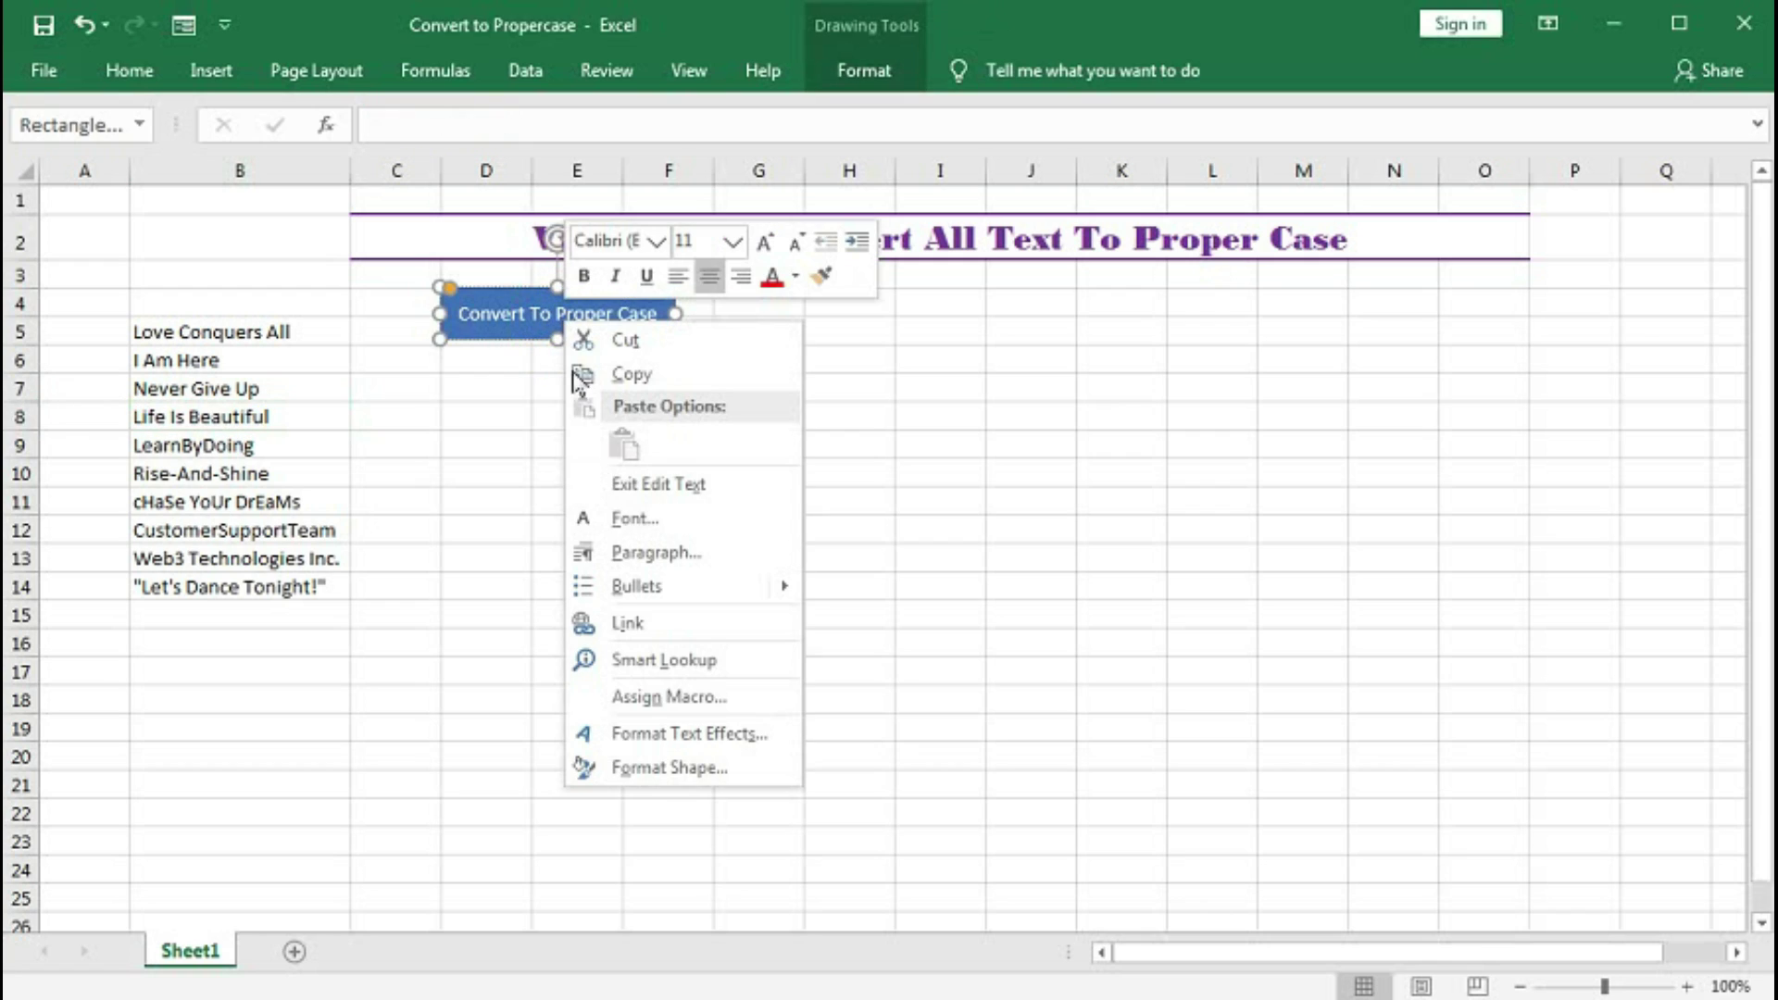
click(645, 691)
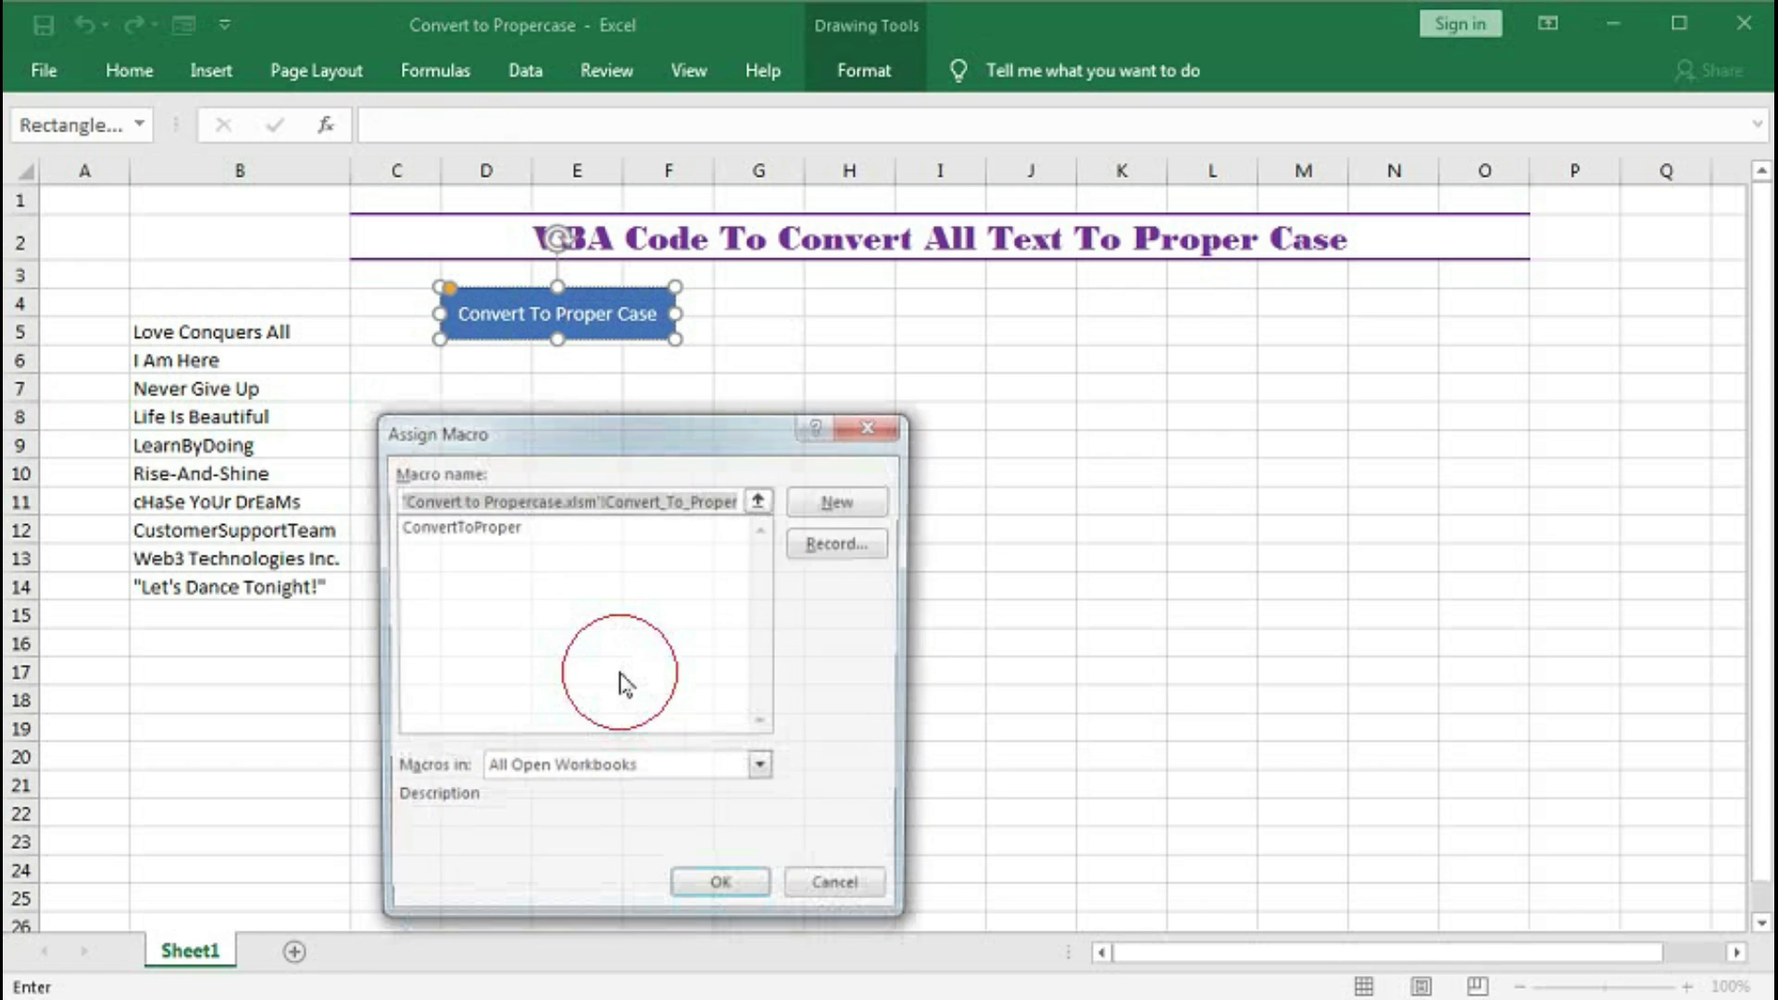
click(446, 528)
click(722, 894)
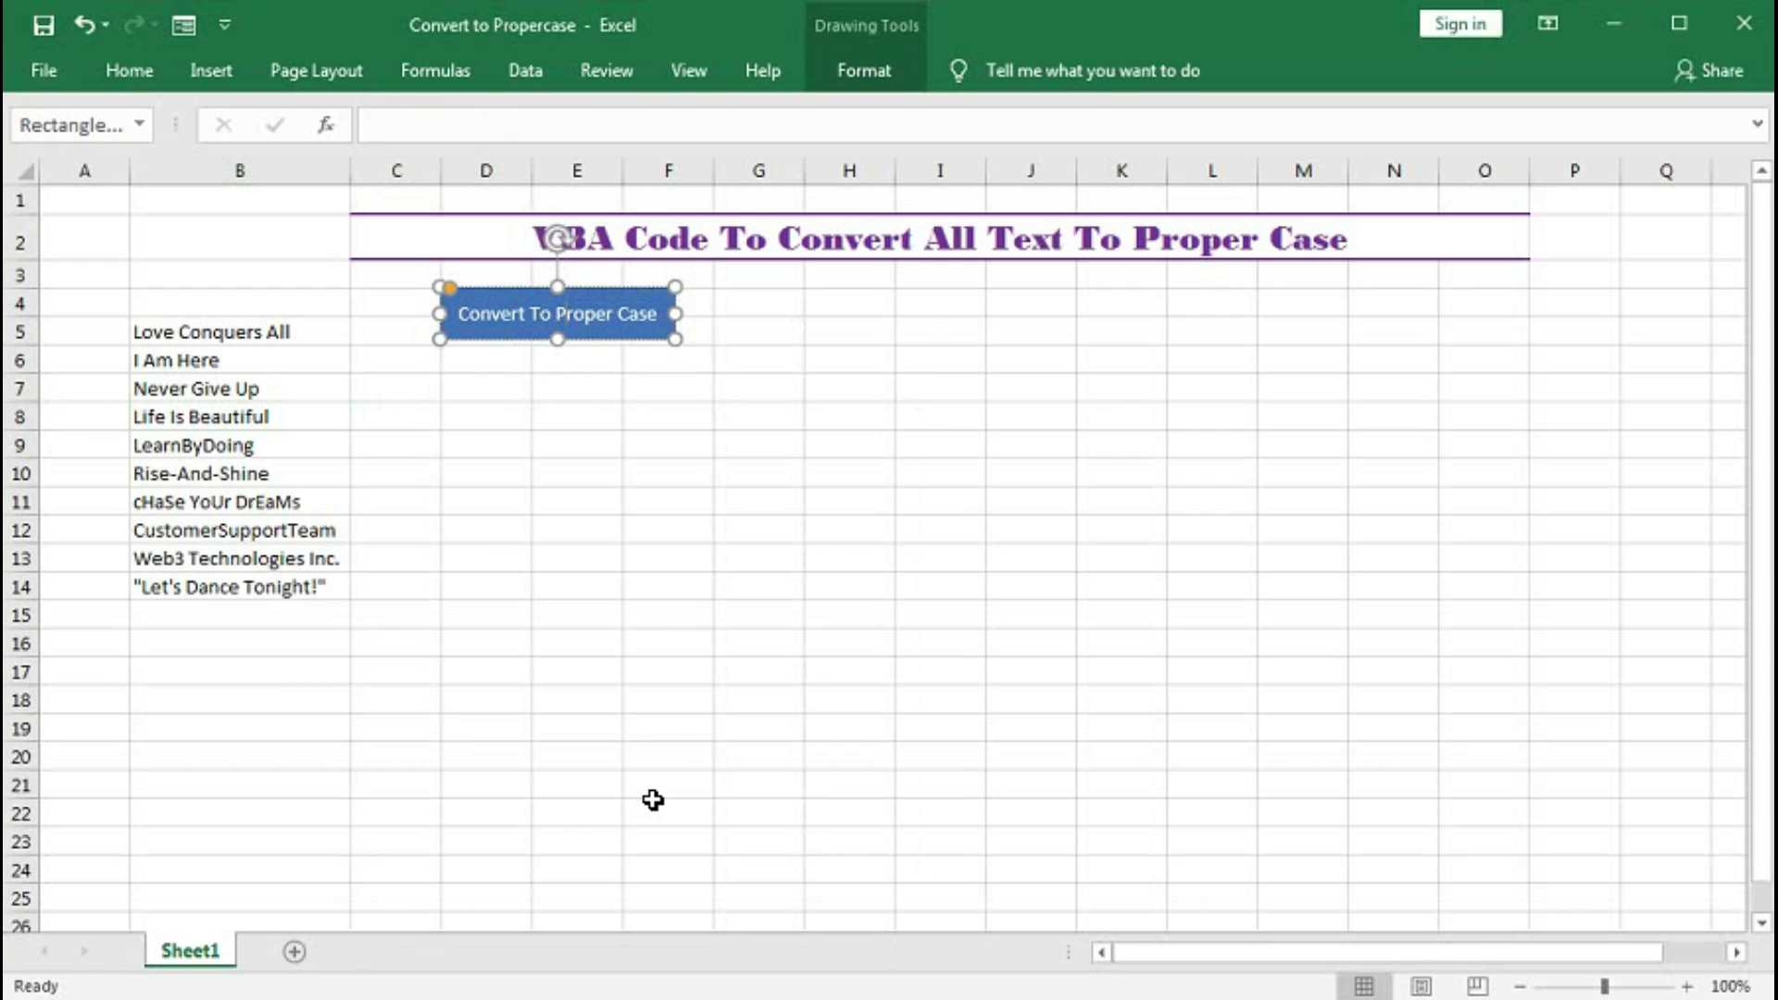
Step: Convert B10:B14 with the button, giving Chase Your Dreams, Customersupportteam and Web3 Technologies Inc
click(577, 614)
drag(219, 473, 229, 587)
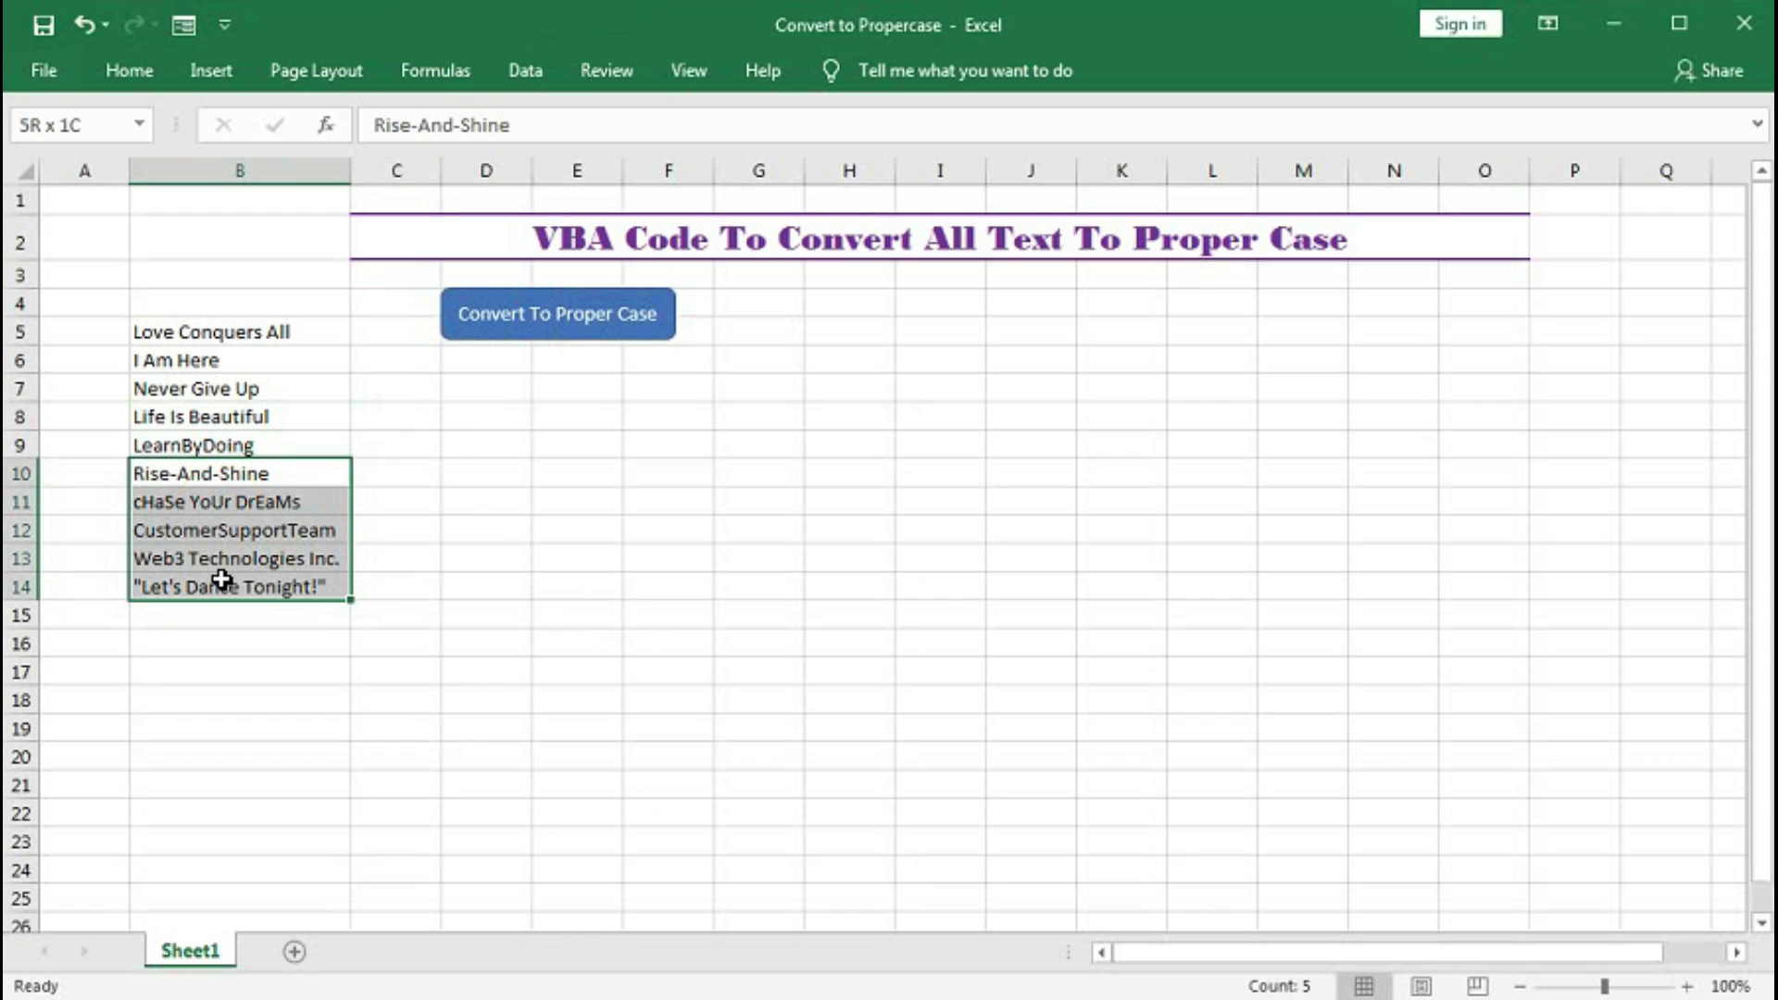
click(559, 334)
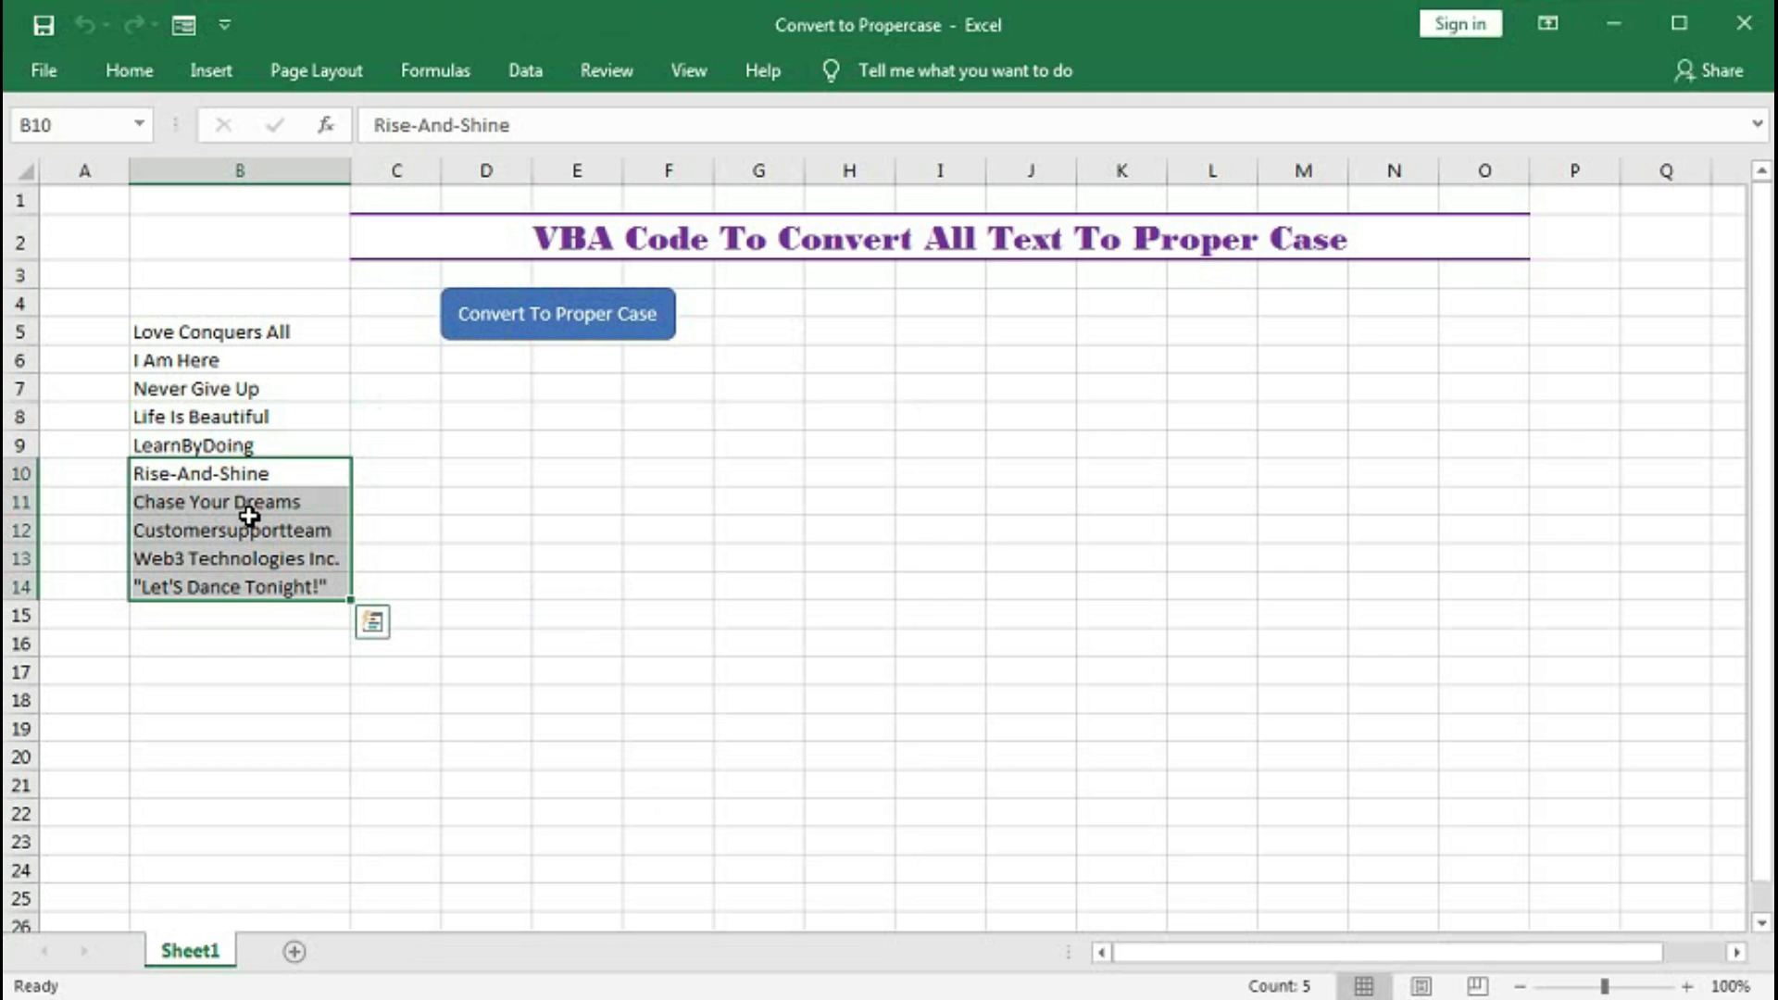
click(447, 524)
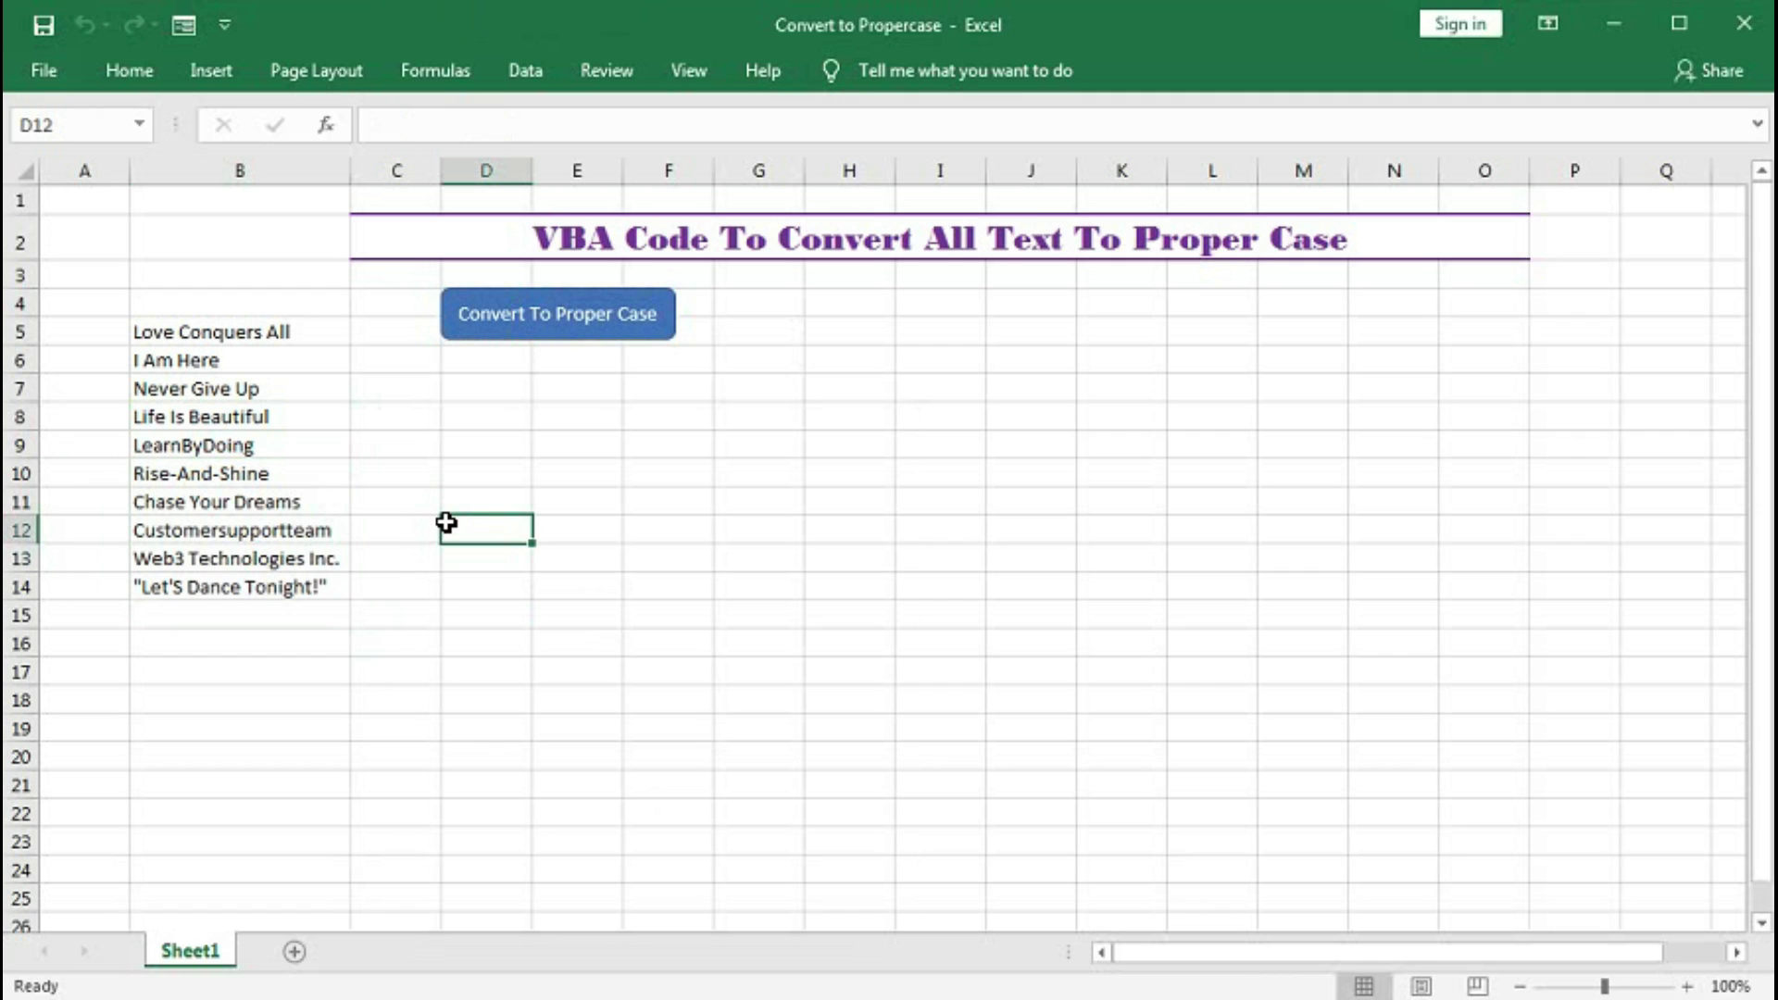
Step: Switch back to the VBA editor with Alt+F11 to review the finished Module1 code
key(alt+F11)
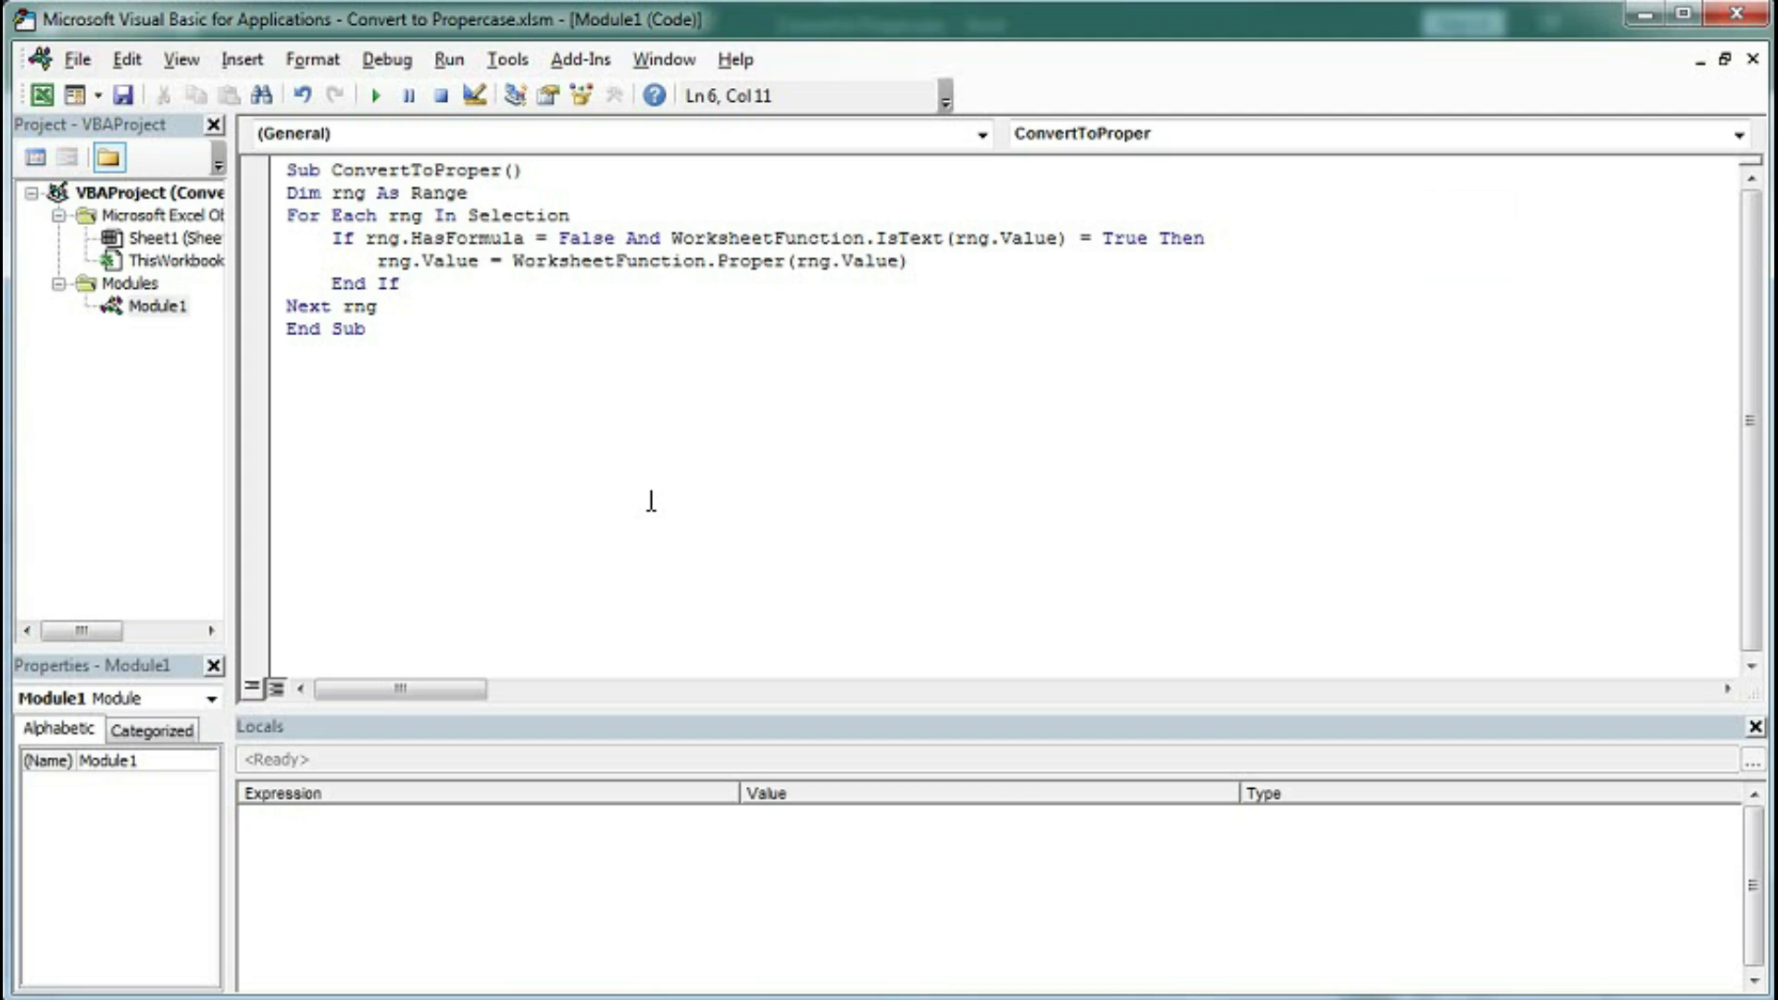